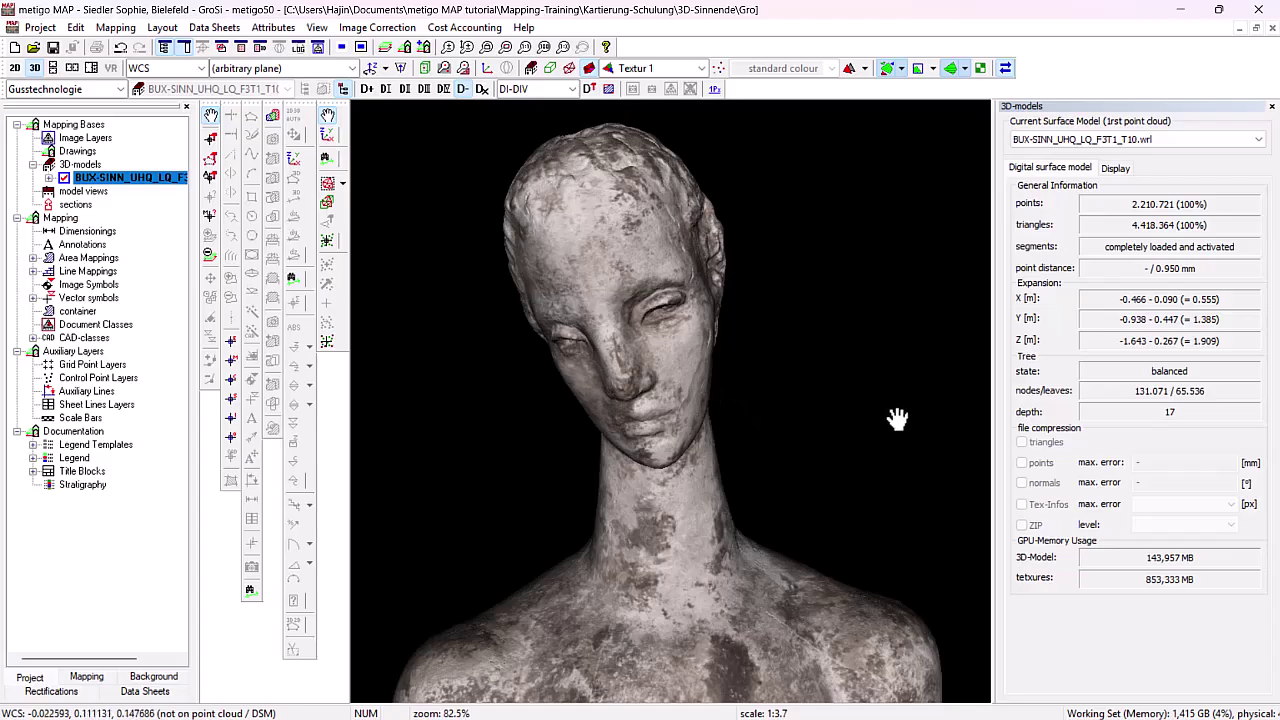
Inspect the statue's head and torso in 3D, check the 2D plan, and return to the 3D display.
scroll(694, 450, "down", 6)
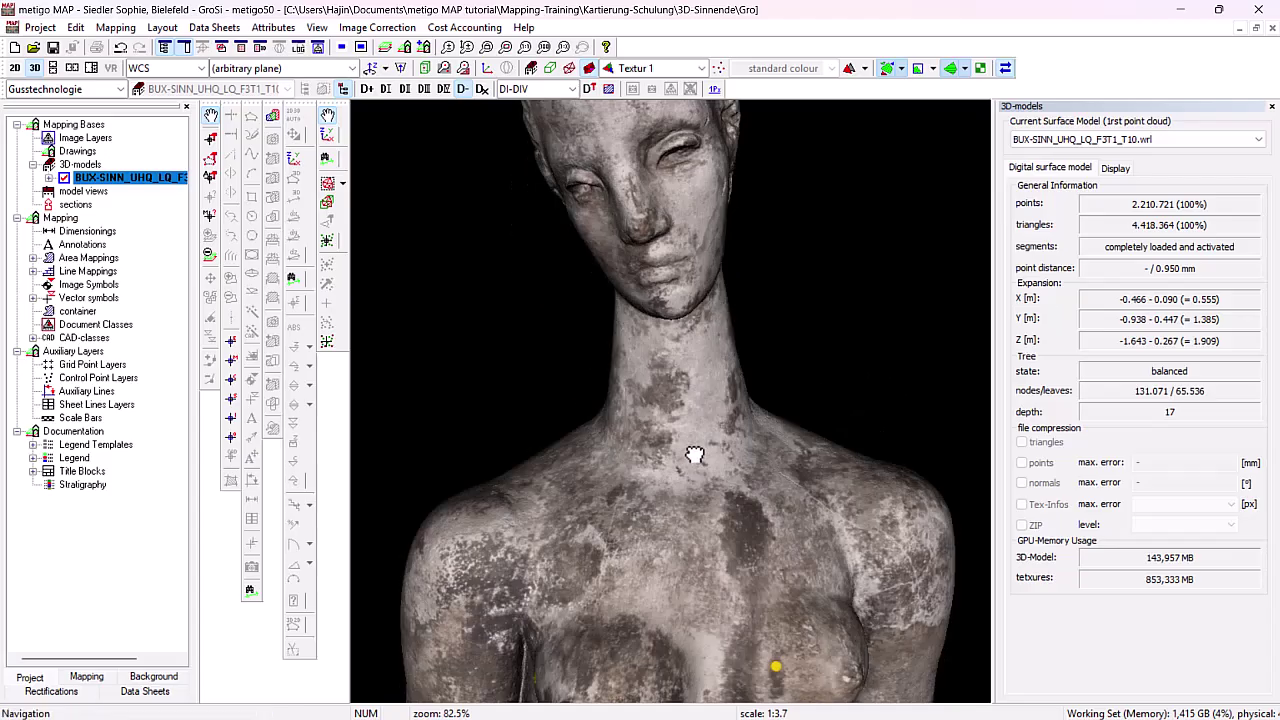
left_click_drag(691, 432, 683, 388)
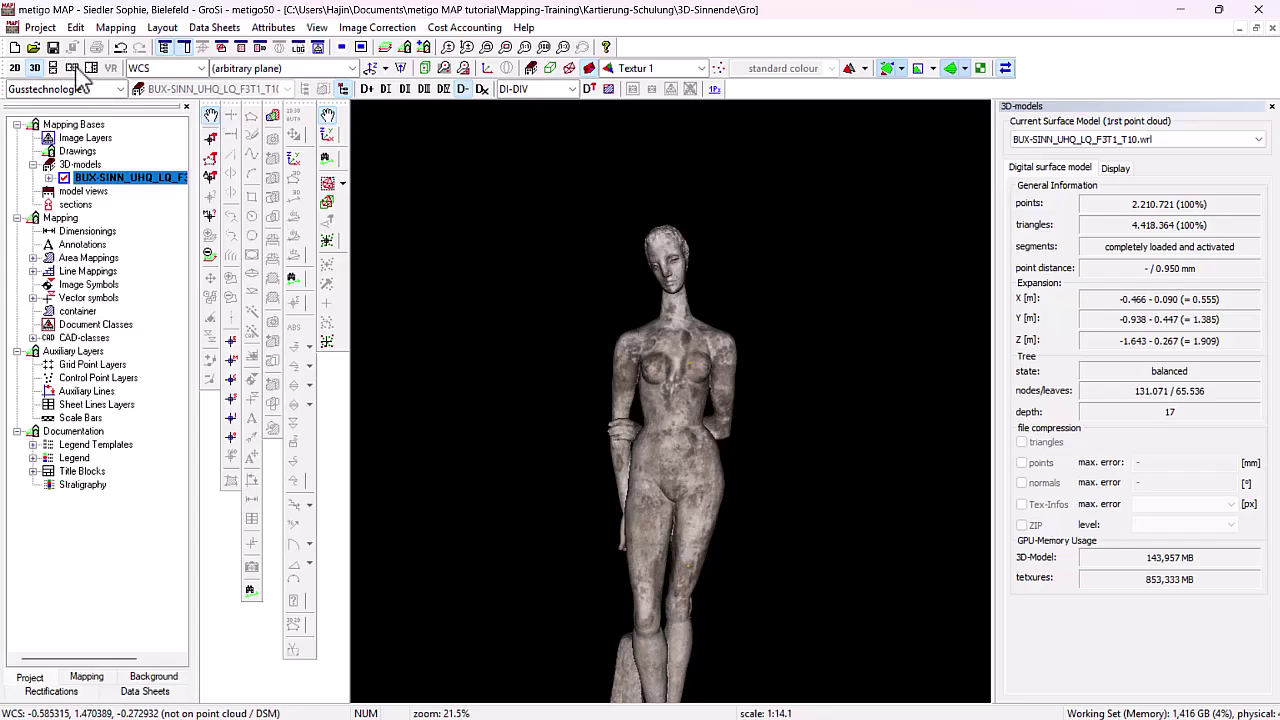
left_click(15, 70)
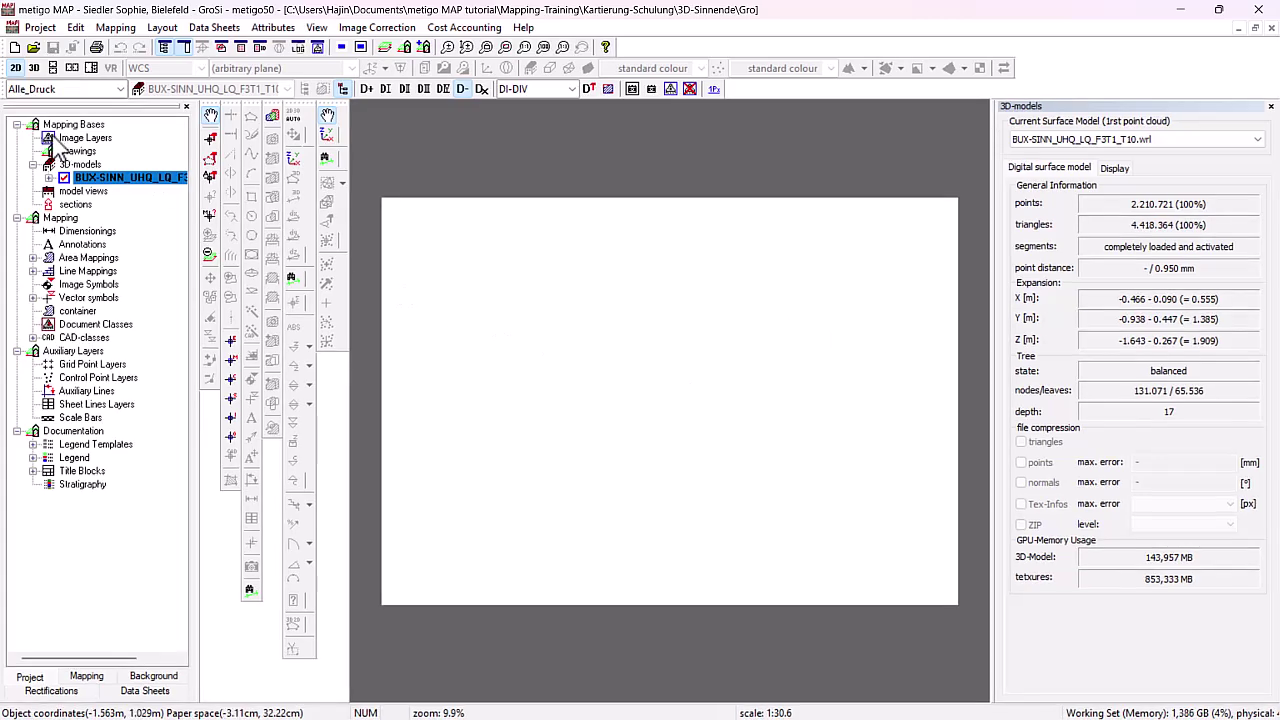
left_click(34, 67)
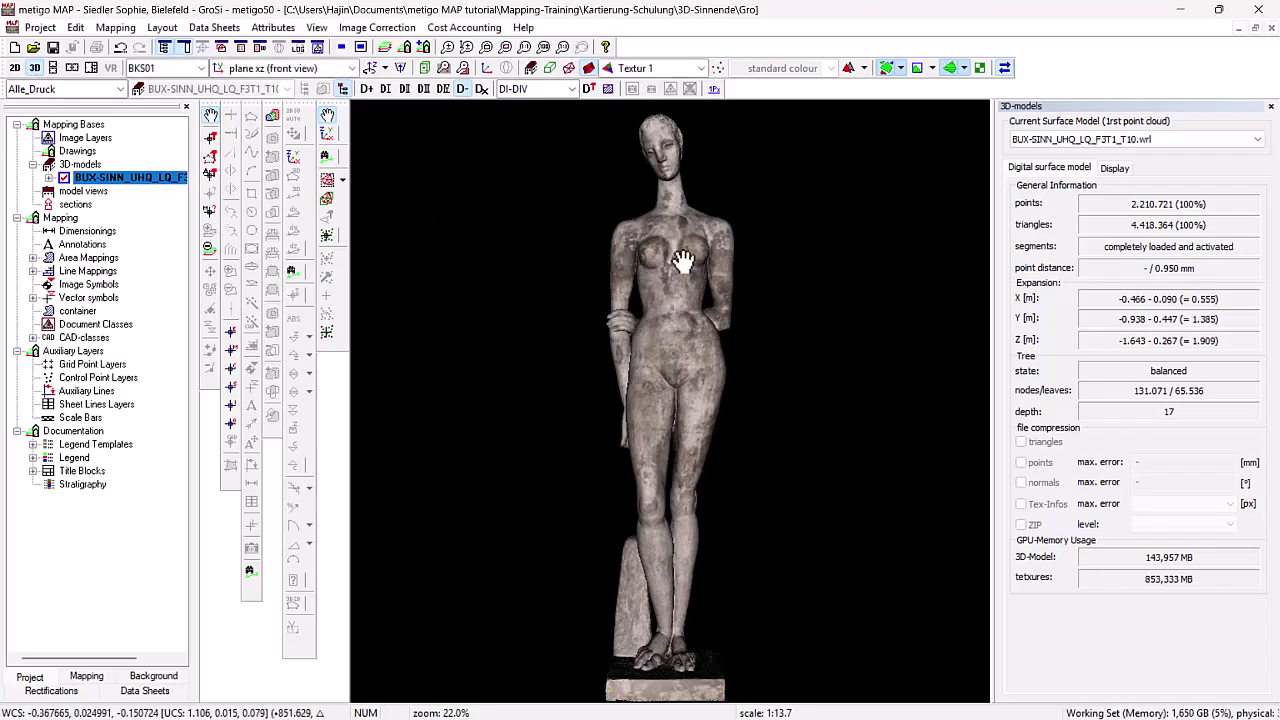
Look at the statue's shoulder area up close, then reapply the BKS01 coordinate system to the 3D display.
scroll(686, 262, "up", 6)
left_click_drag(679, 250, 609, 351)
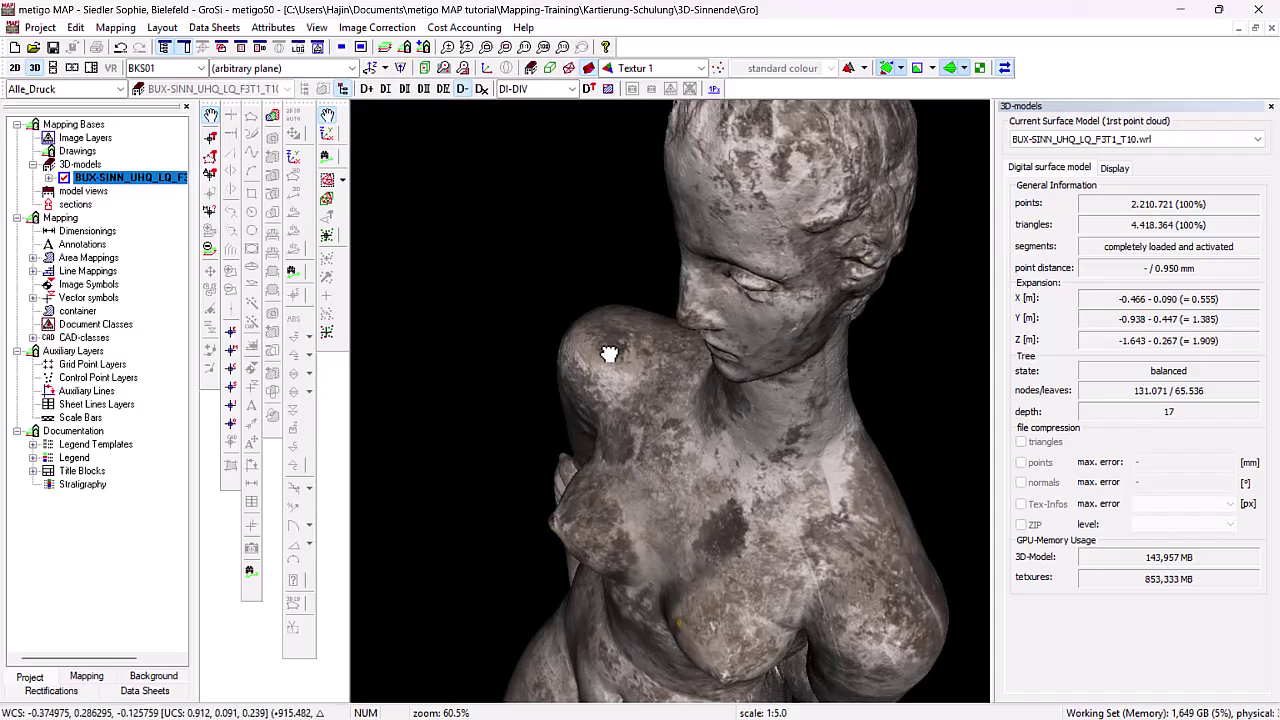
left_click(201, 68)
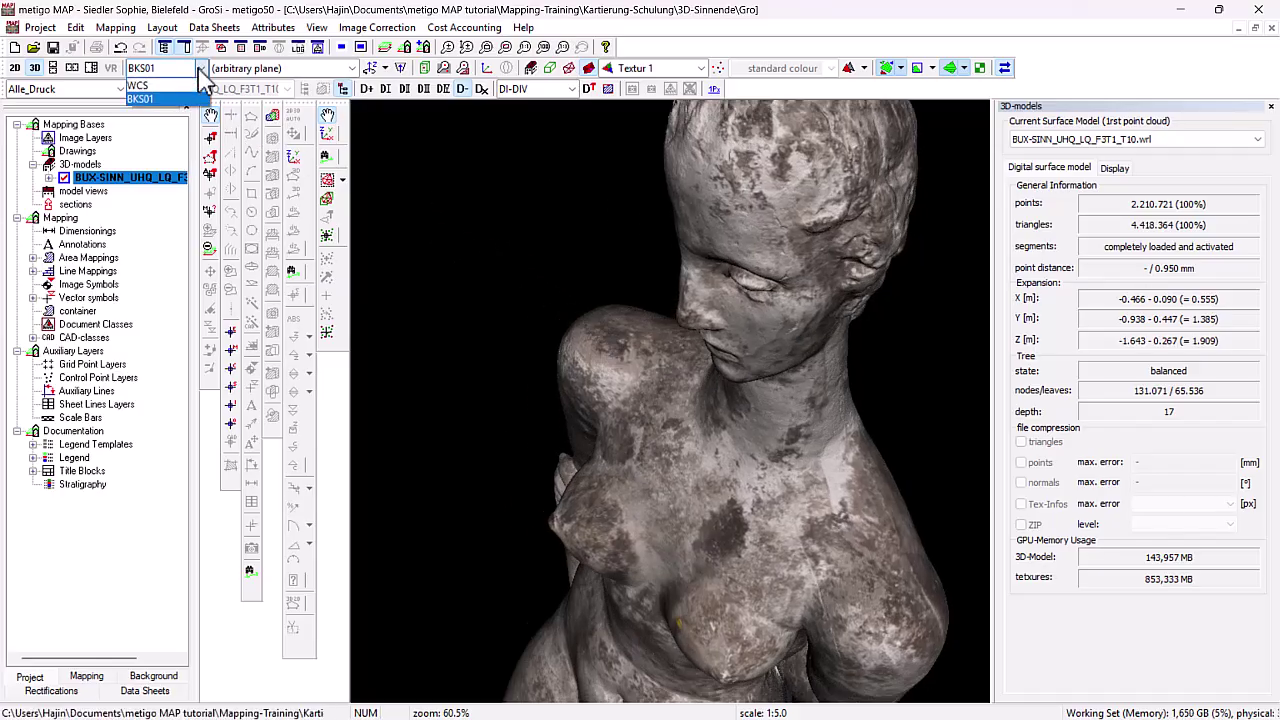
left_click(160, 99)
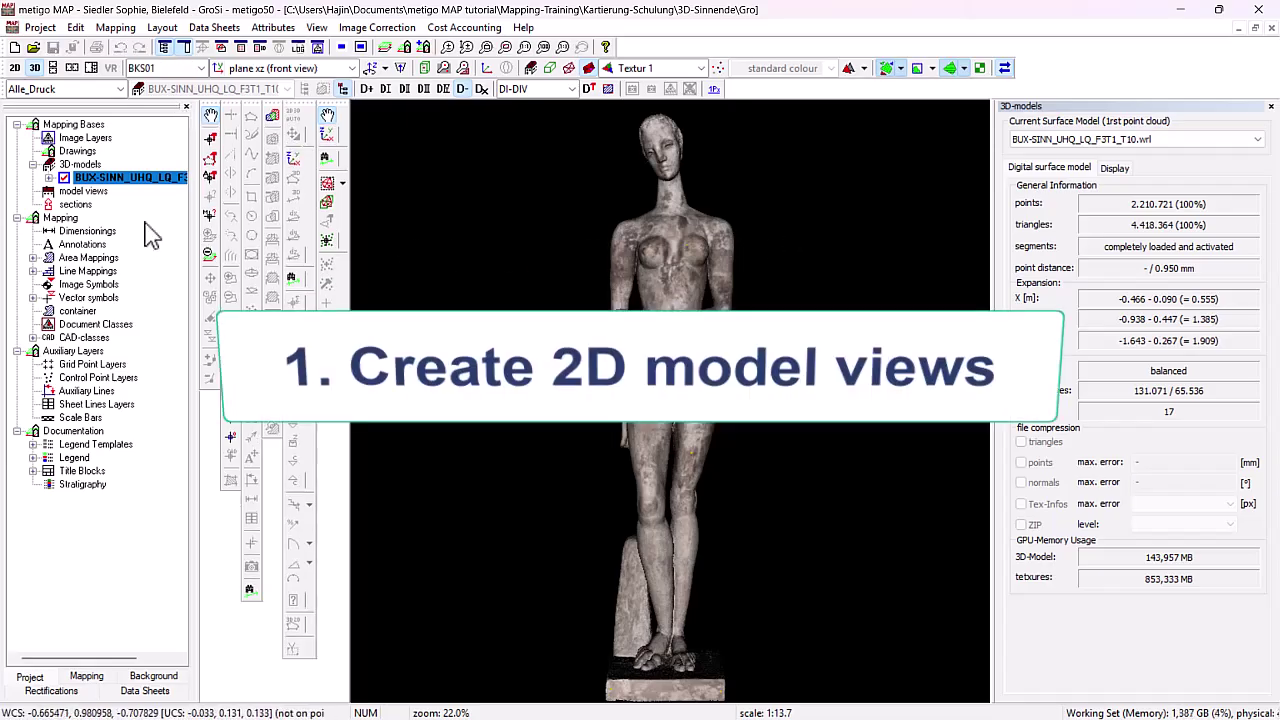
Begin a new model view of the statue's point cloud and name it Sinnende.
right_click(86, 192)
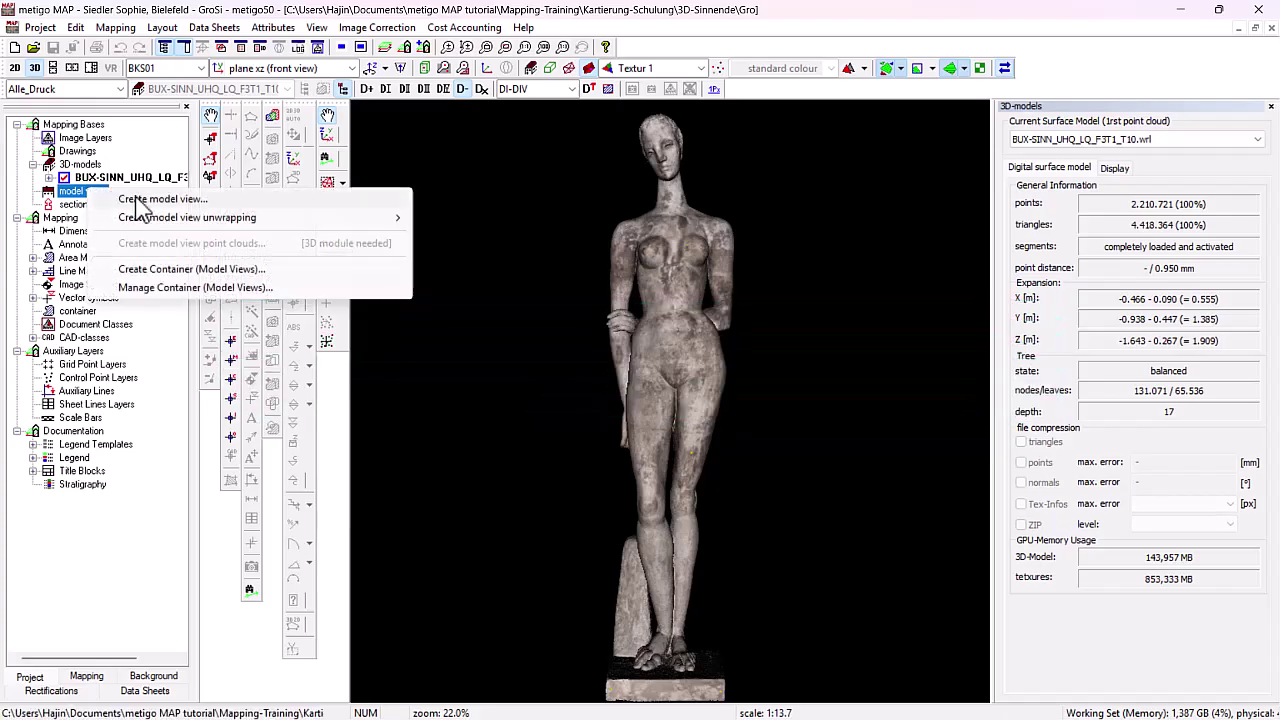
left_click(140, 200)
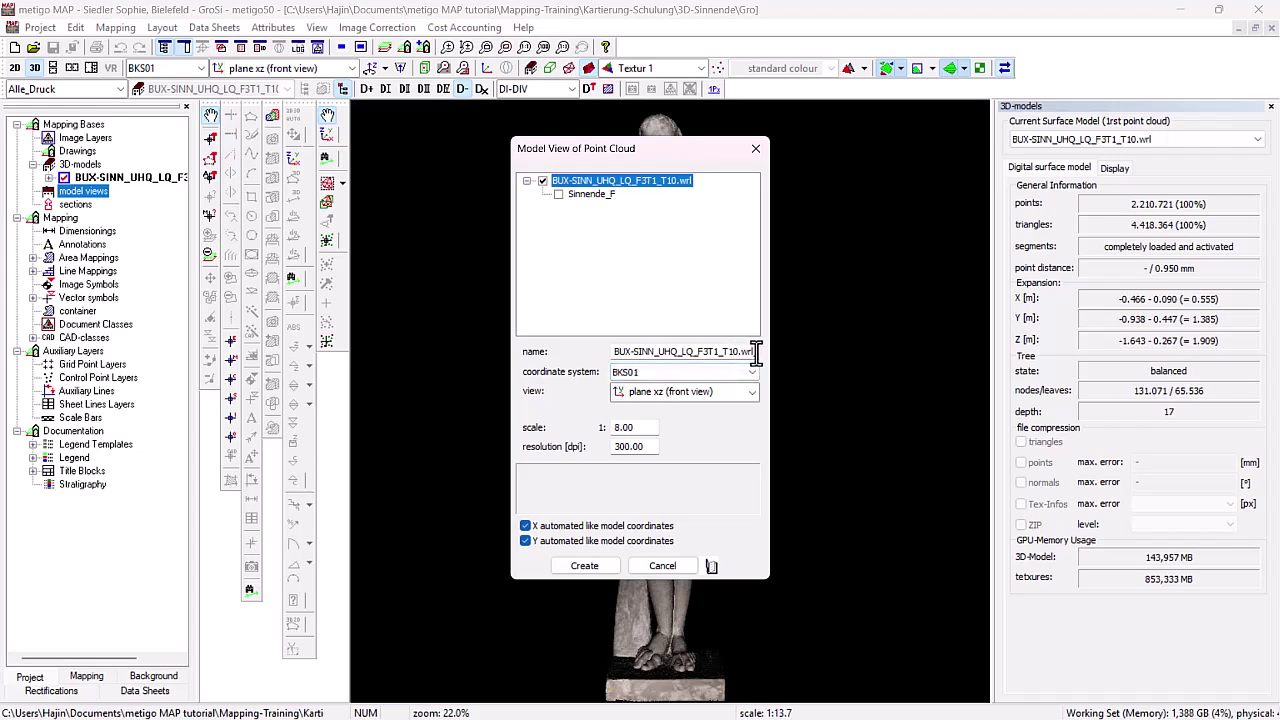
left_click_drag(751, 352, 562, 350)
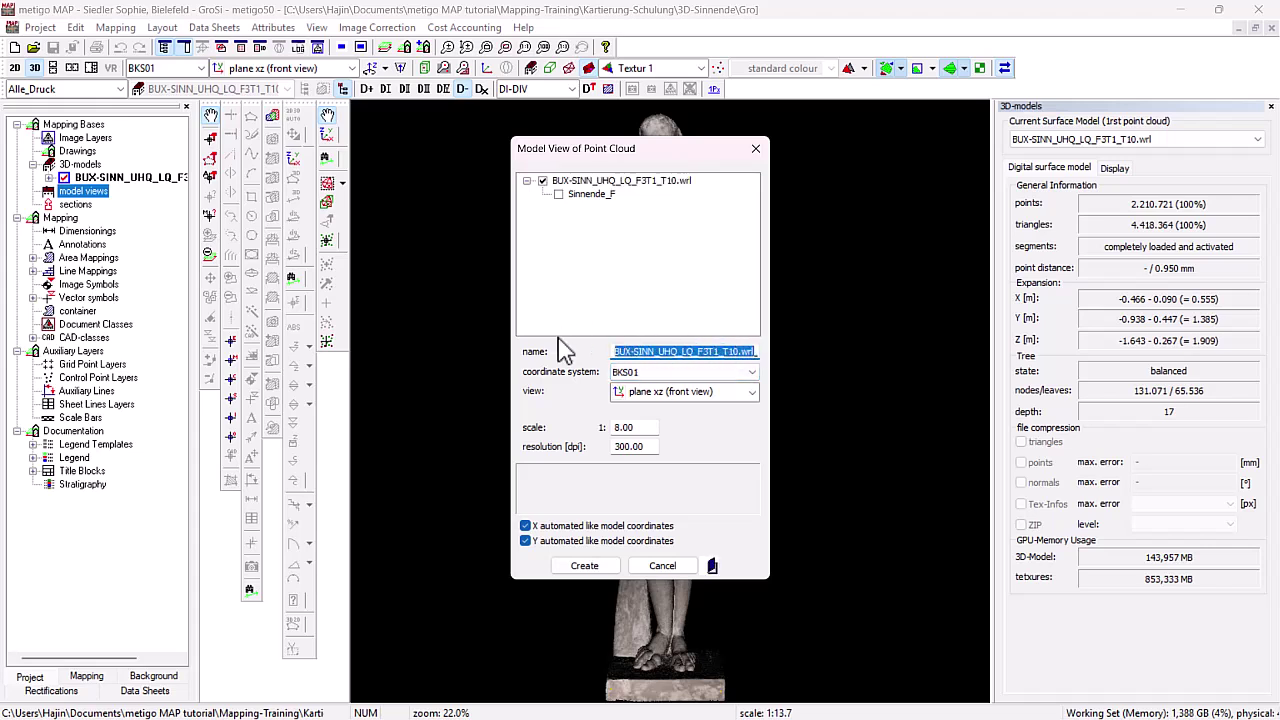
type("L")
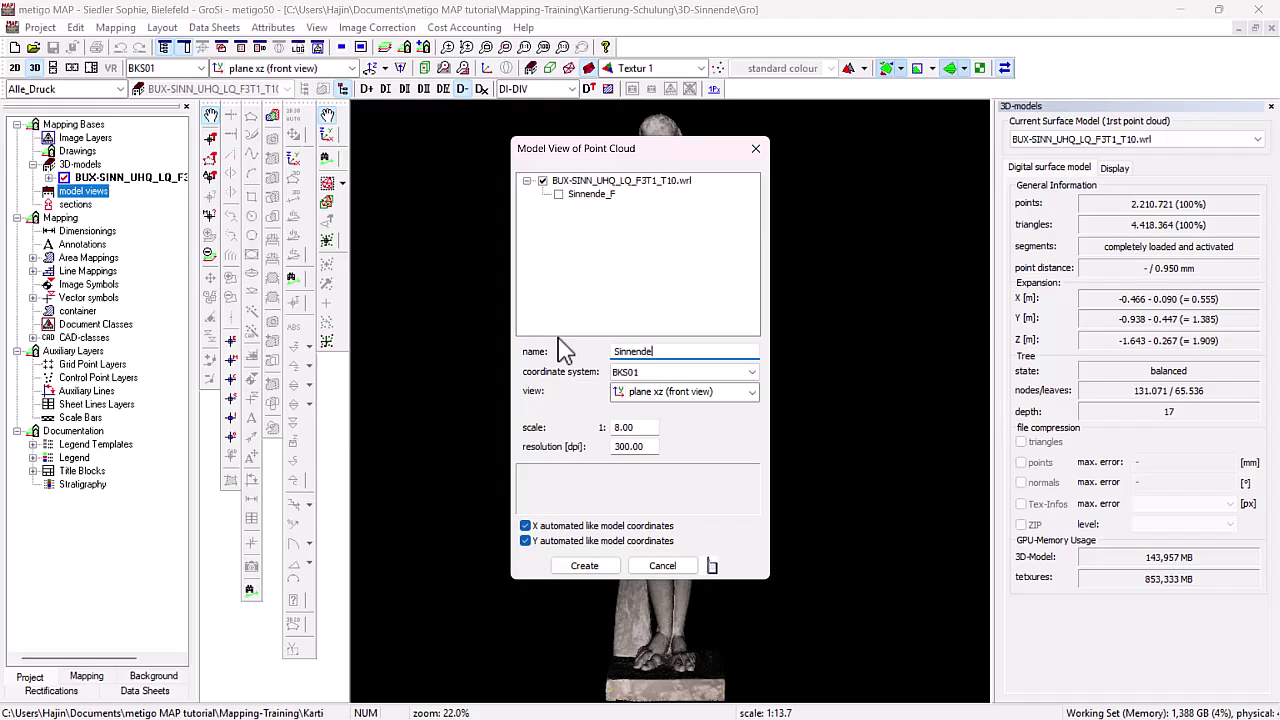
Set the model view's coordinate system to BKS01 and its view to plane xz (front view).
left_click(657, 372)
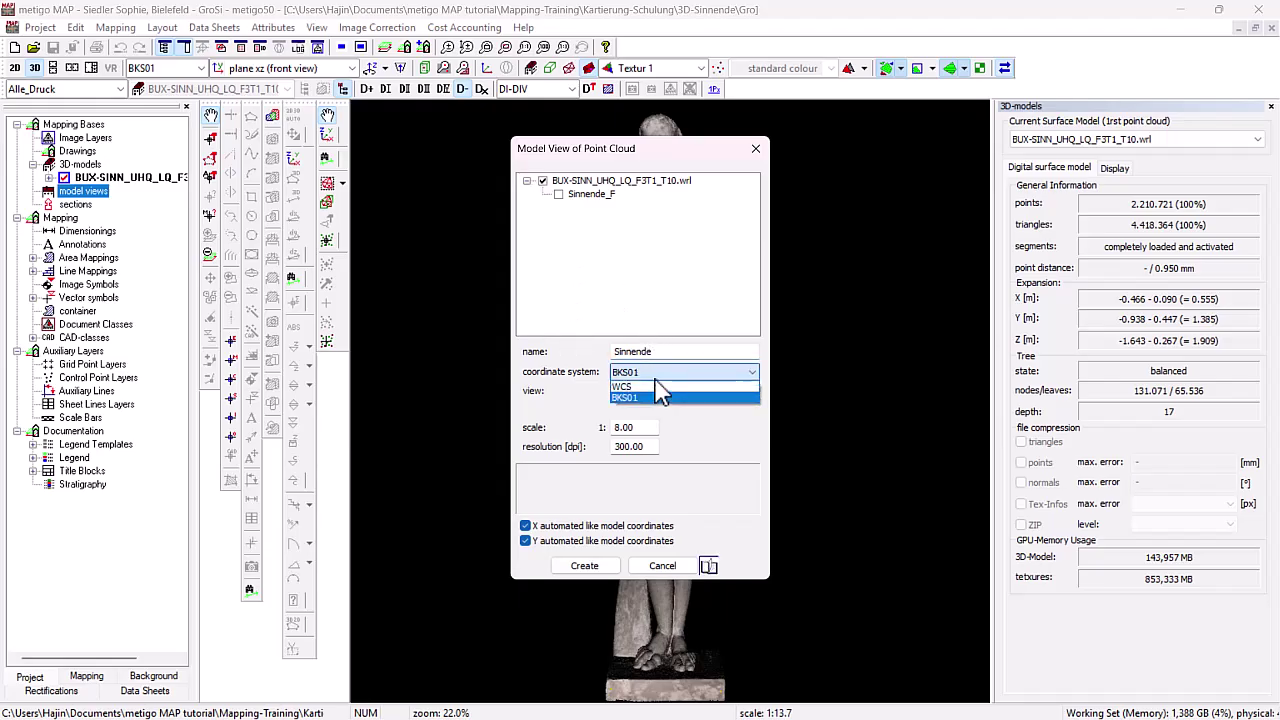
left_click(660, 397)
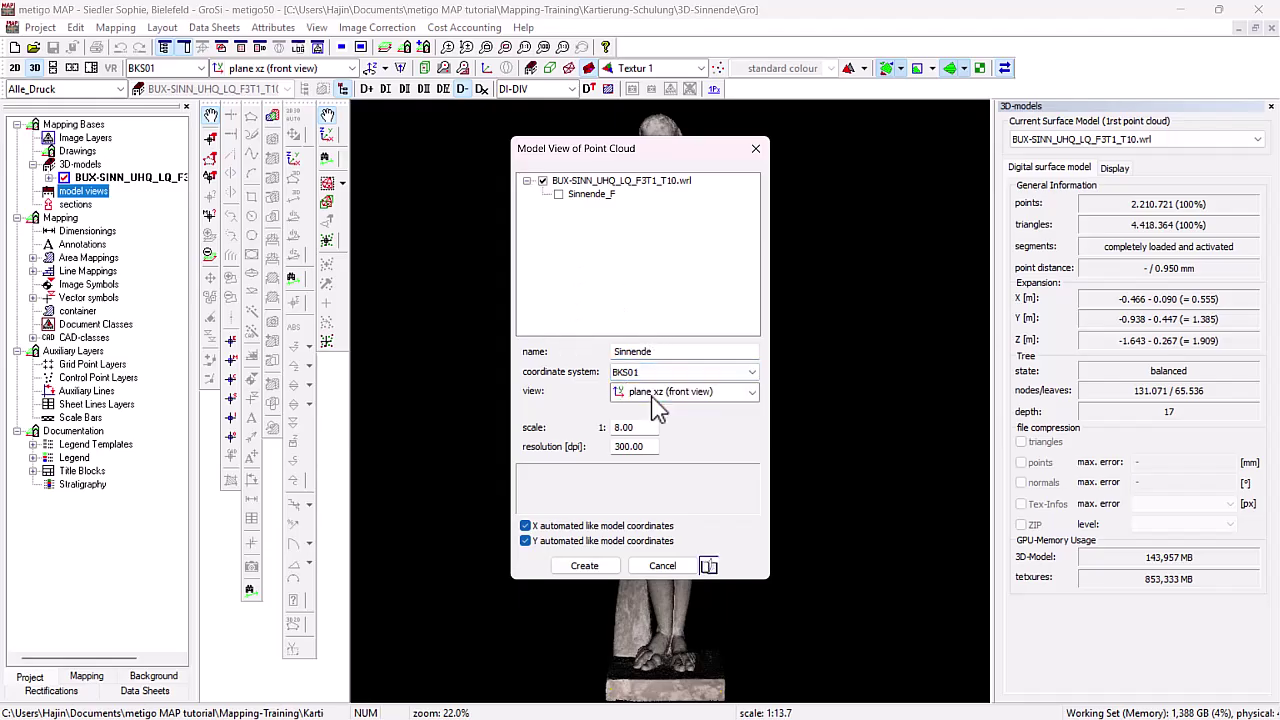
left_click(751, 393)
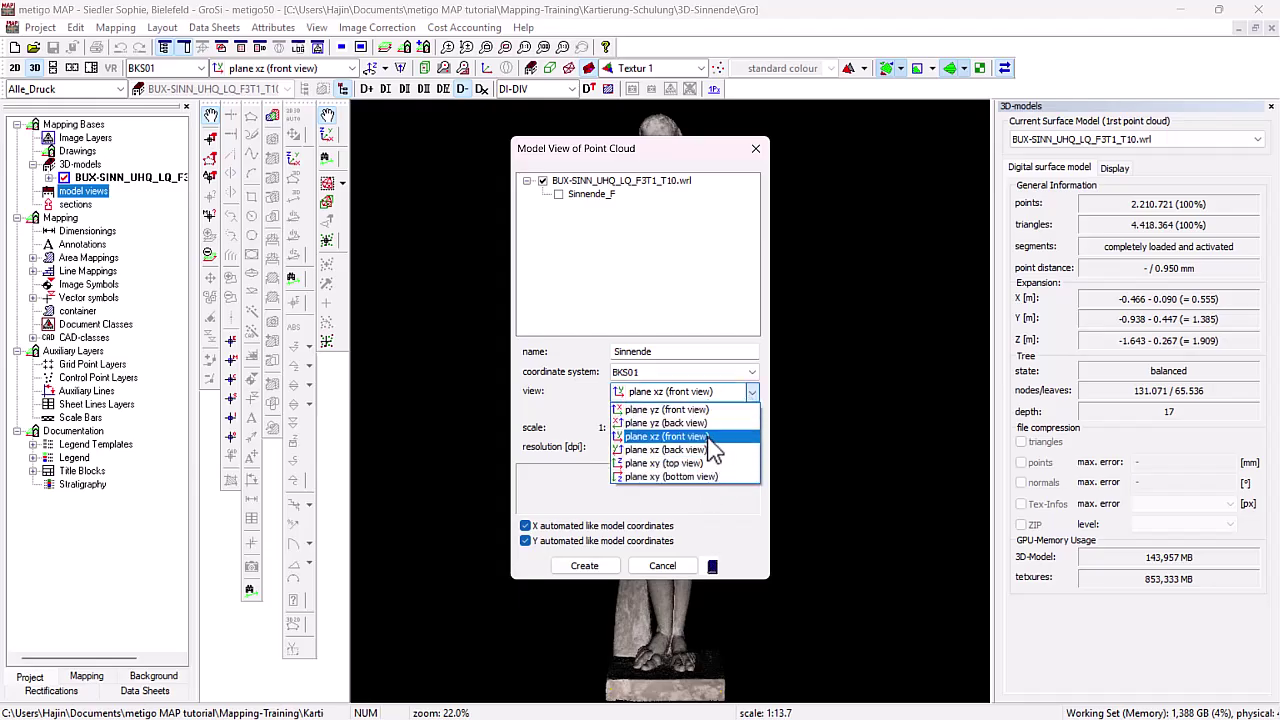
left_click(718, 437)
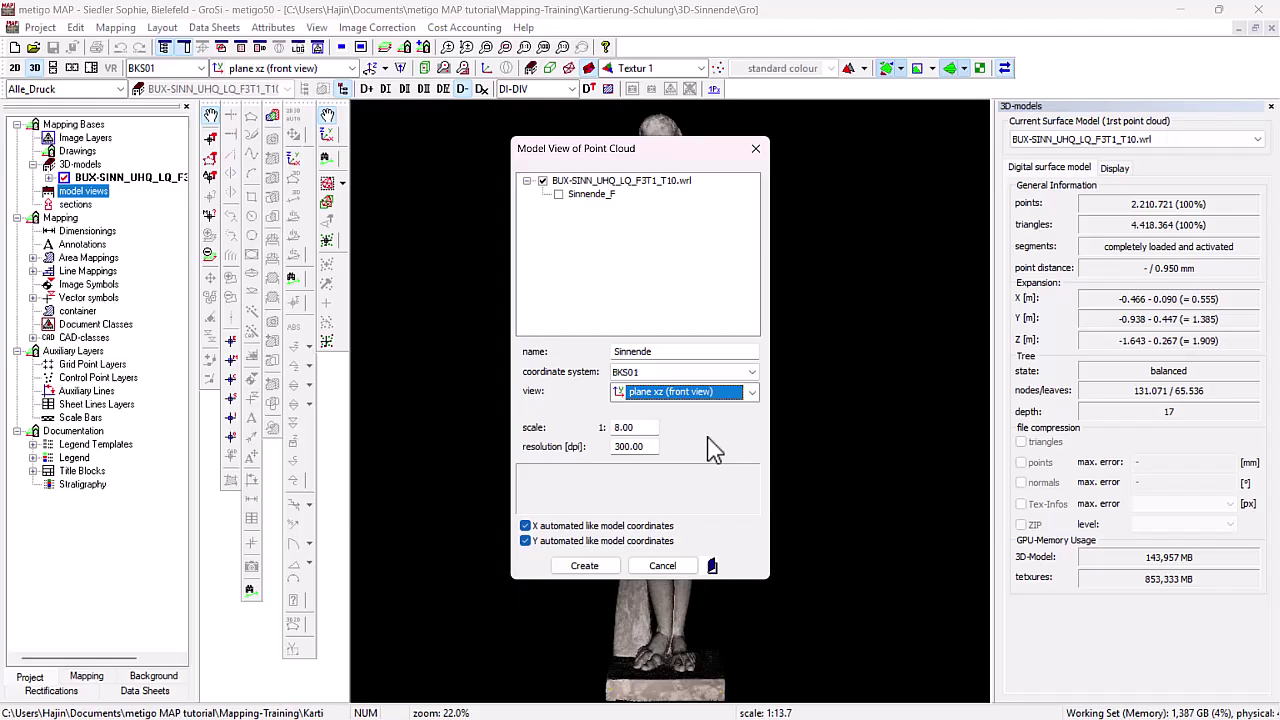
Create the model view with a resolution of 300 dpi and assign it to all groups.
double_click(645, 446)
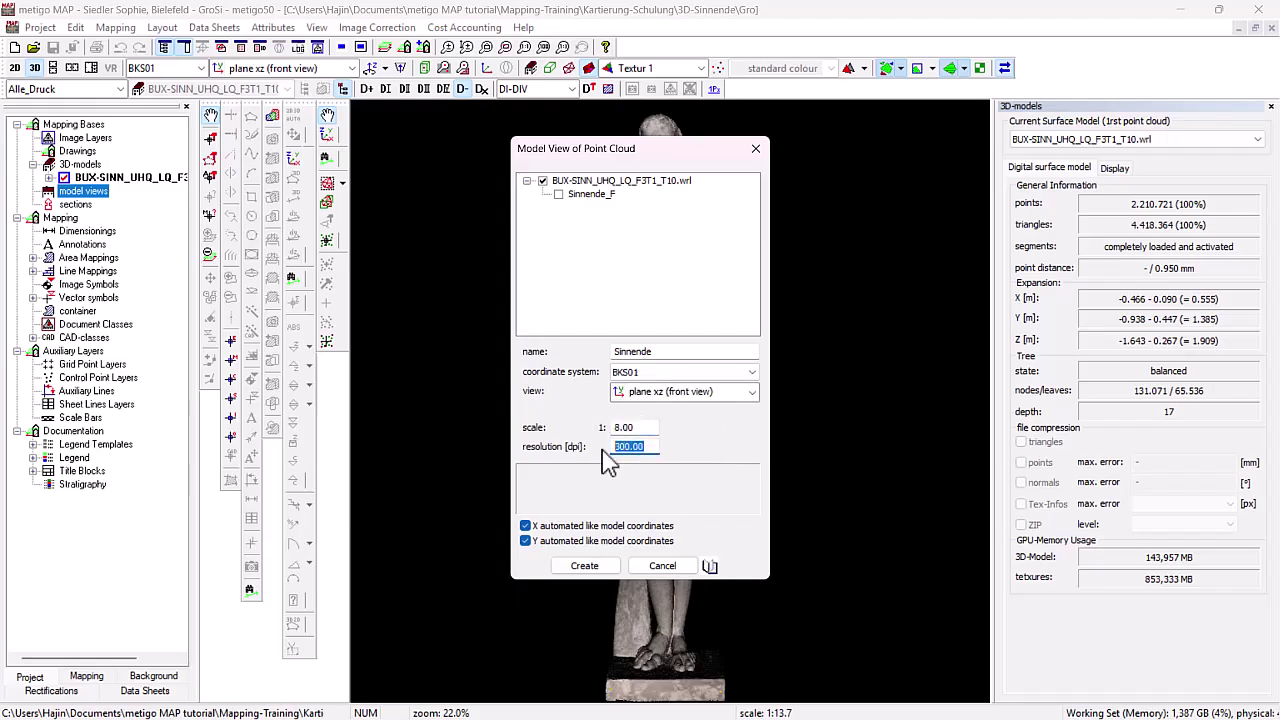
left_click(652, 447)
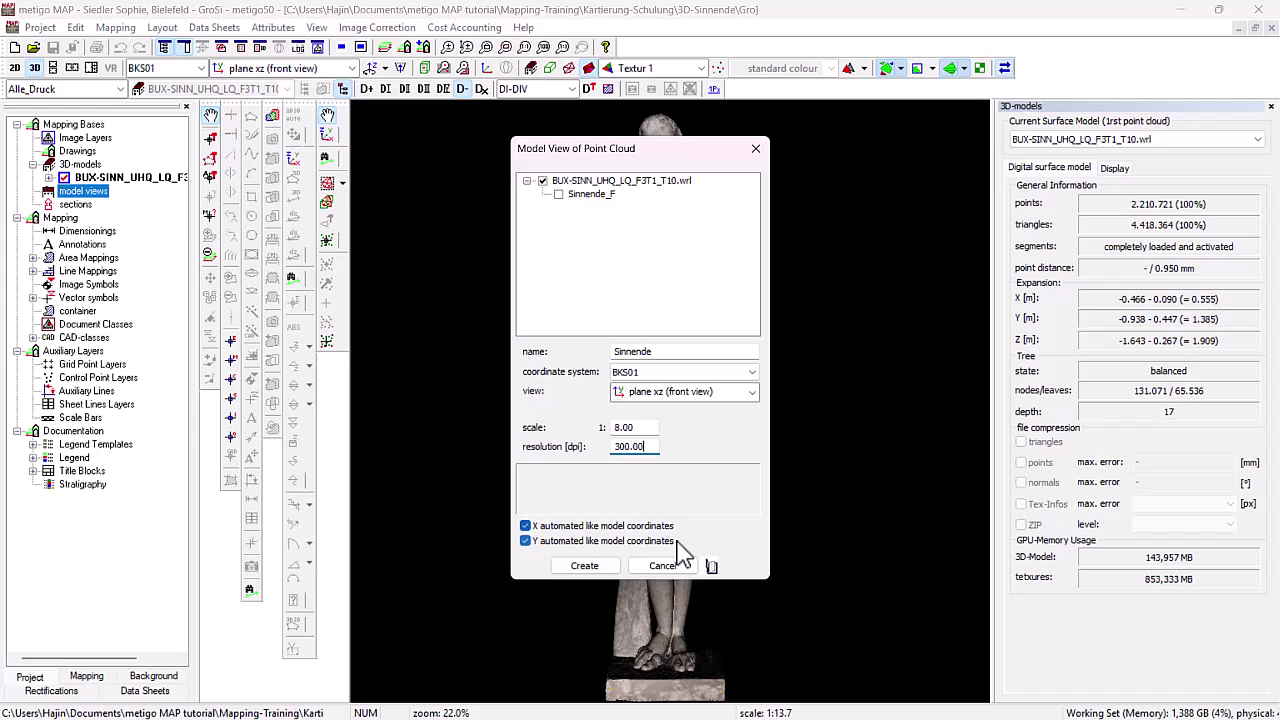
left_click(584, 566)
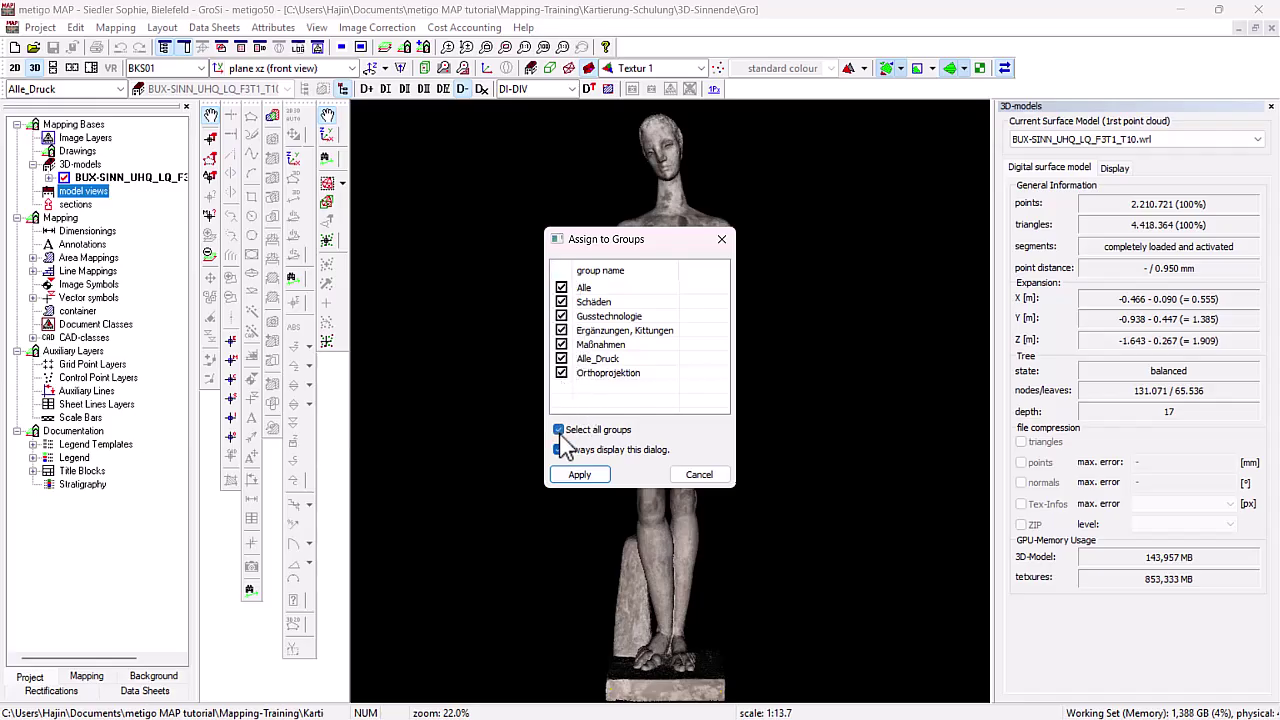
left_click(587, 477)
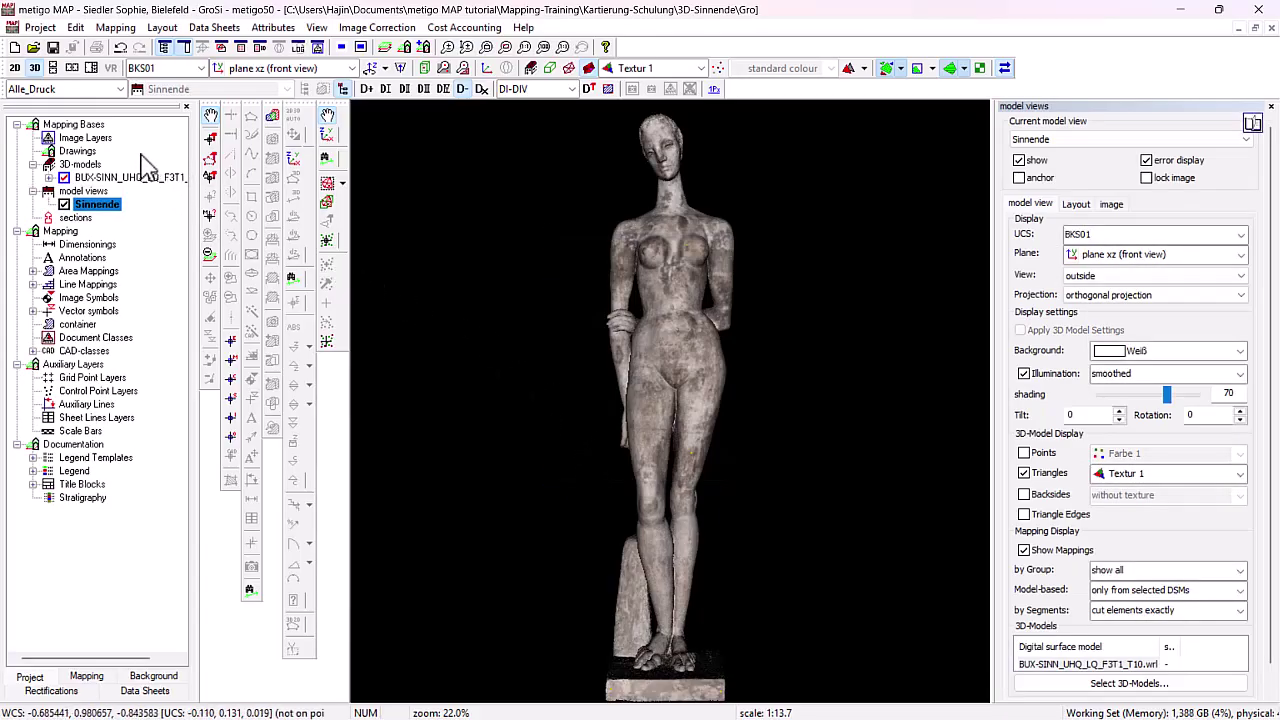
Switch to the 2D plan and bring up the mapping overview with the statue's torso enlarged.
left_click(15, 68)
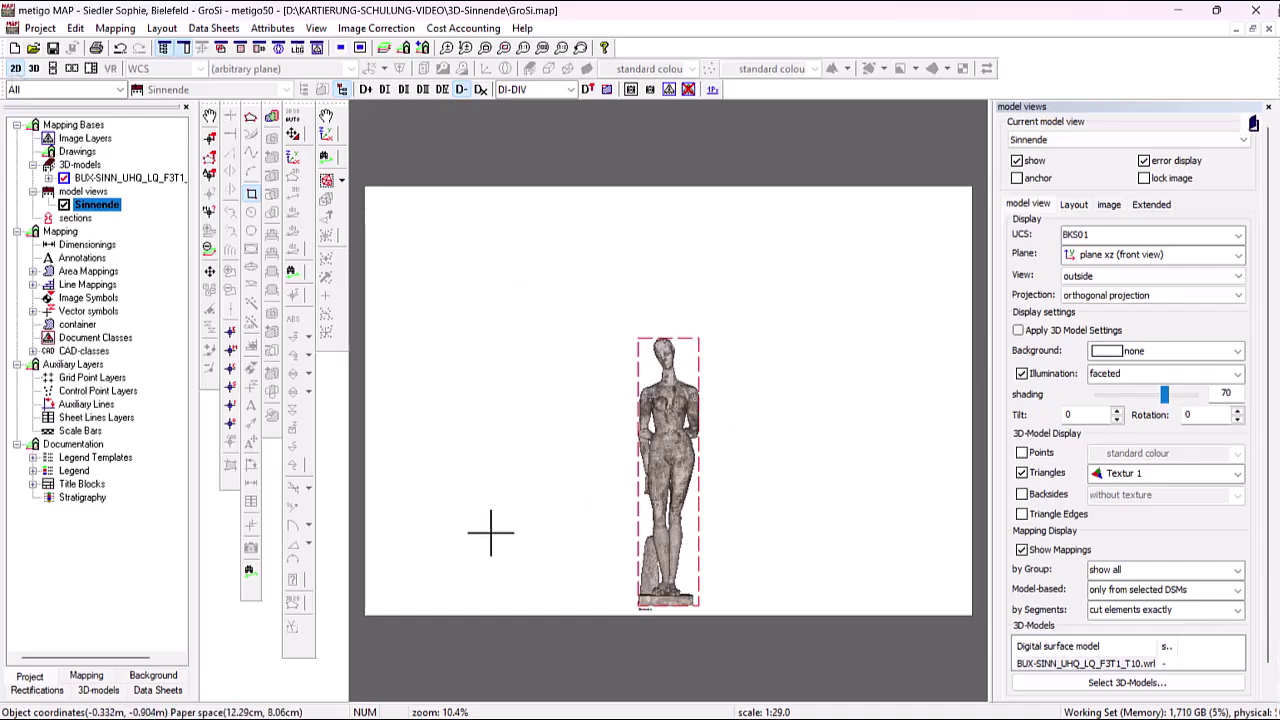
left_click(87, 677)
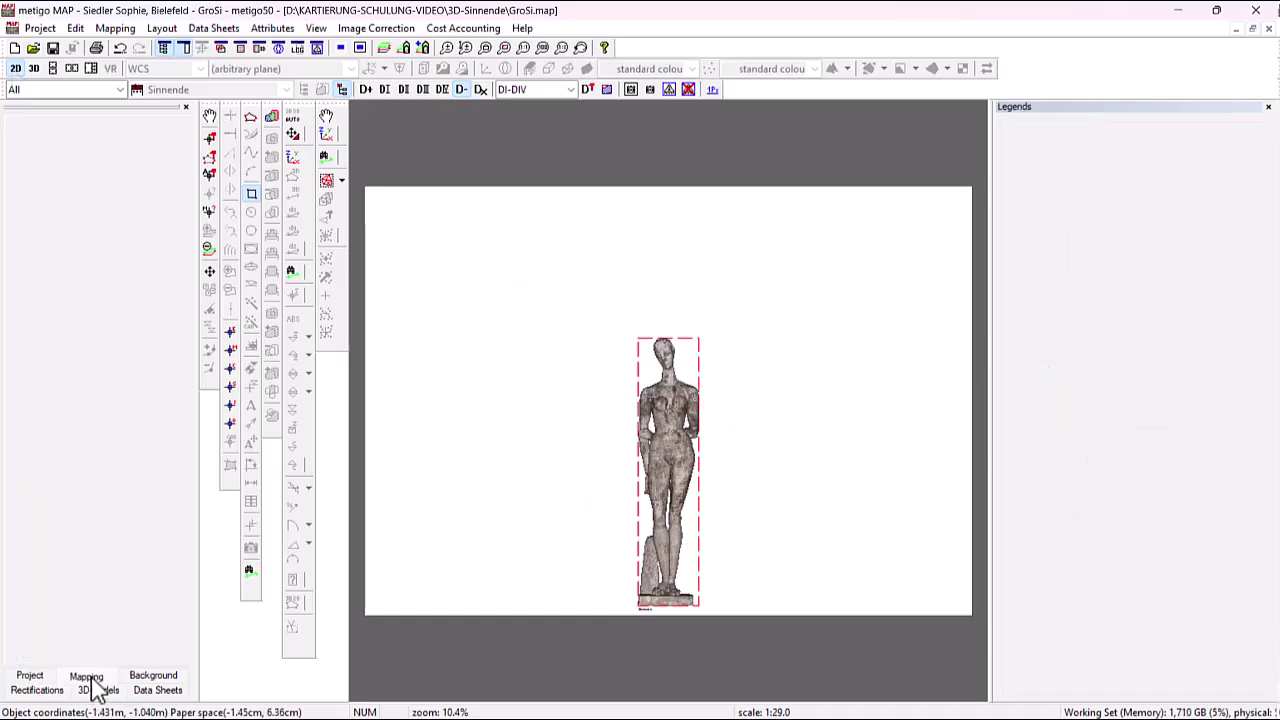
scroll(670, 455, "up", 5)
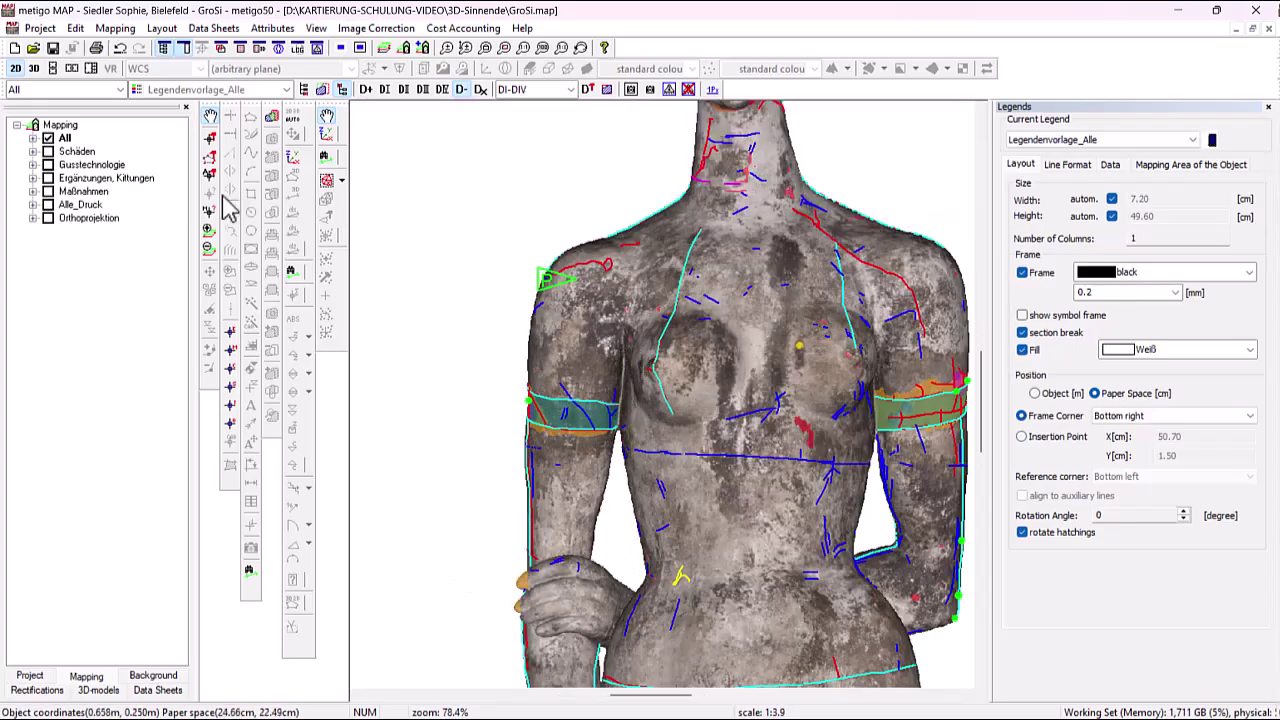
Display the mapping groups Schäden, Gusstechnologie, Ergänzungen, Kittungen and Maßnahmen one after another on the 2D model view.
left_click(120, 89)
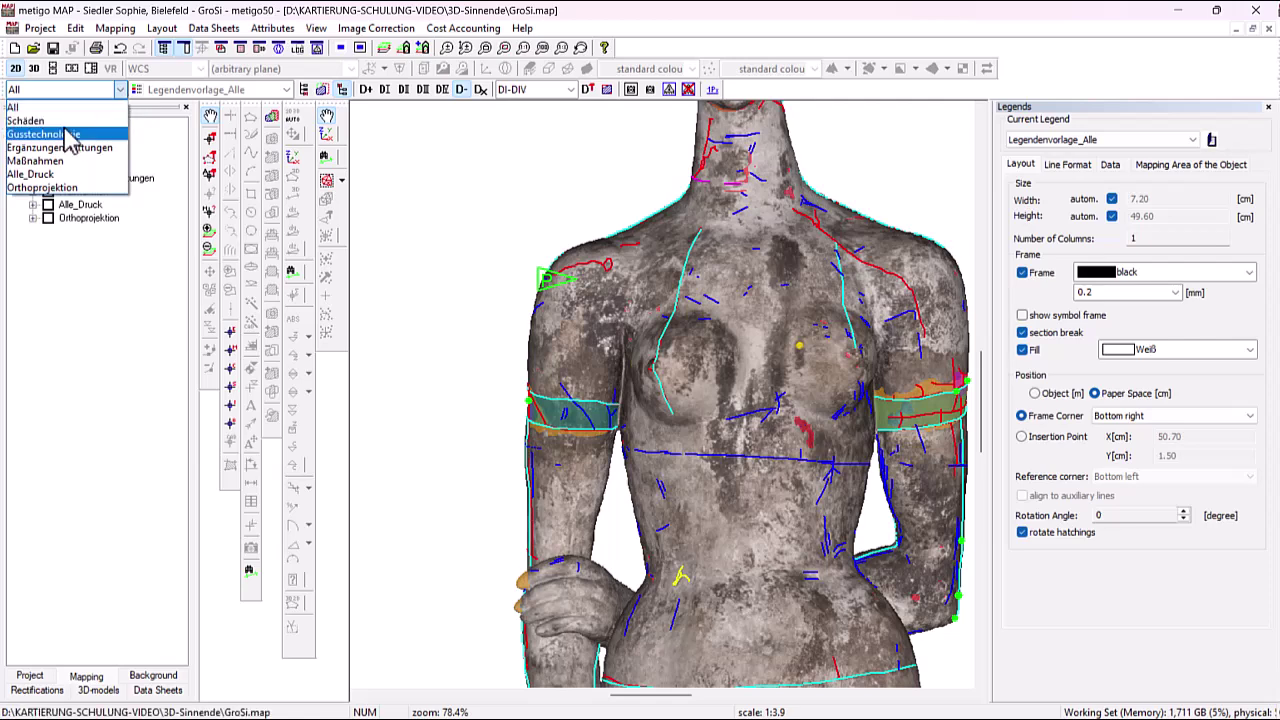
left_click(112, 120)
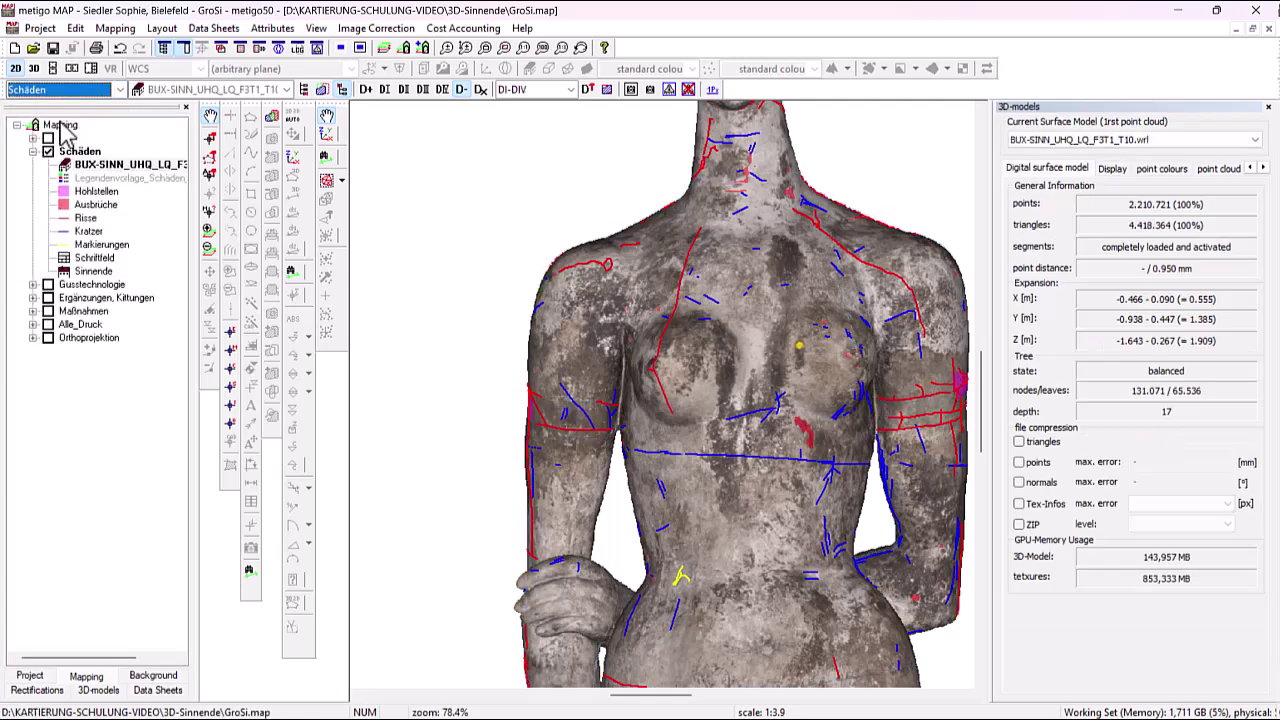
left_click(120, 89)
left_click(80, 137)
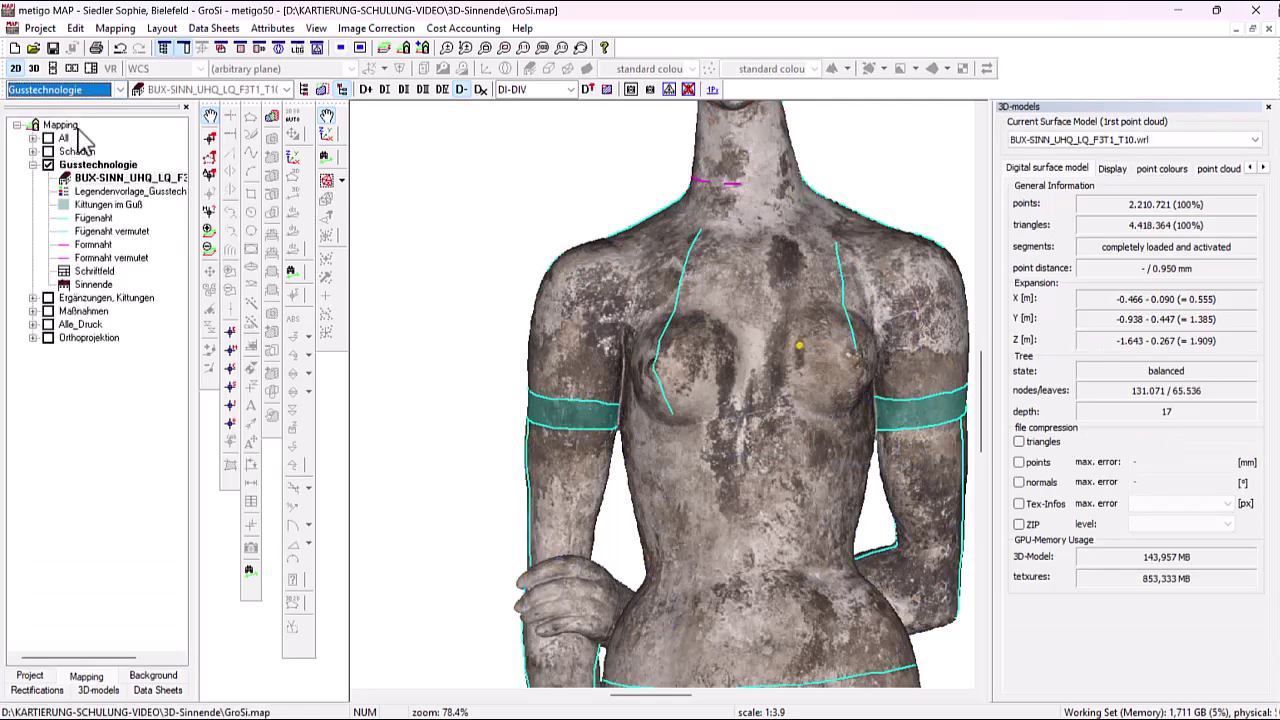
left_click(120, 89)
left_click(86, 150)
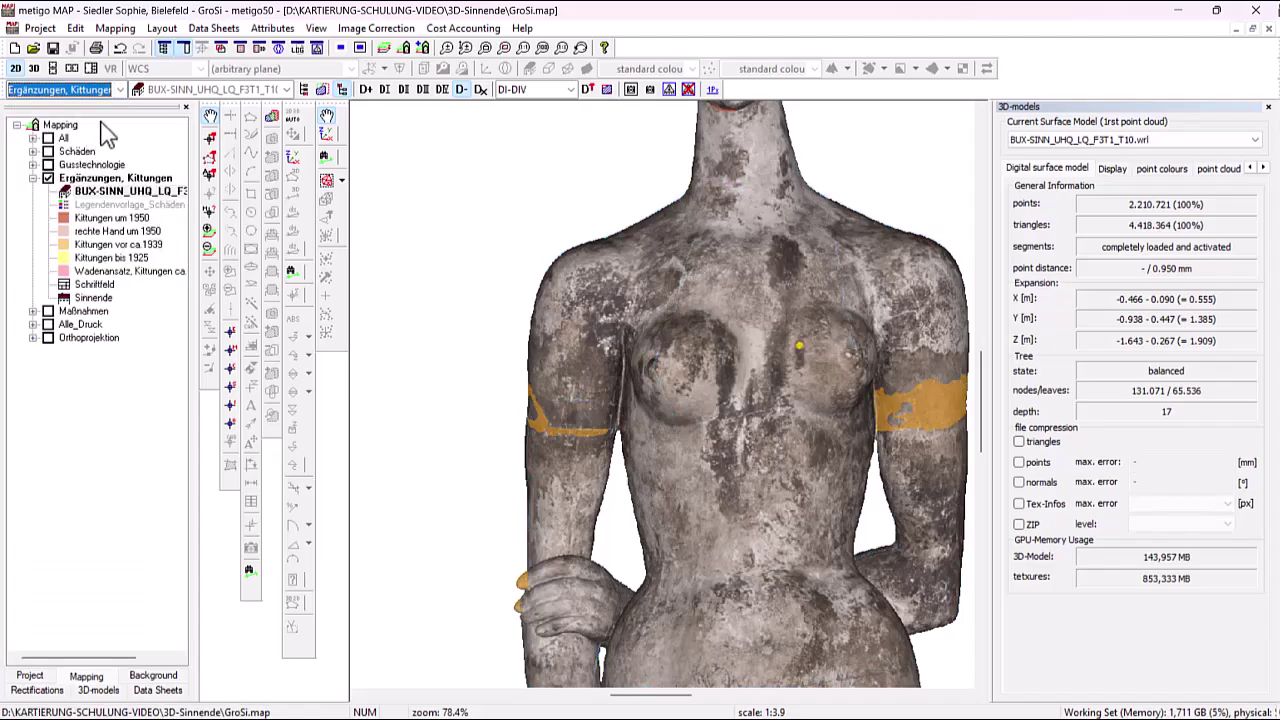
left_click(120, 89)
left_click(73, 160)
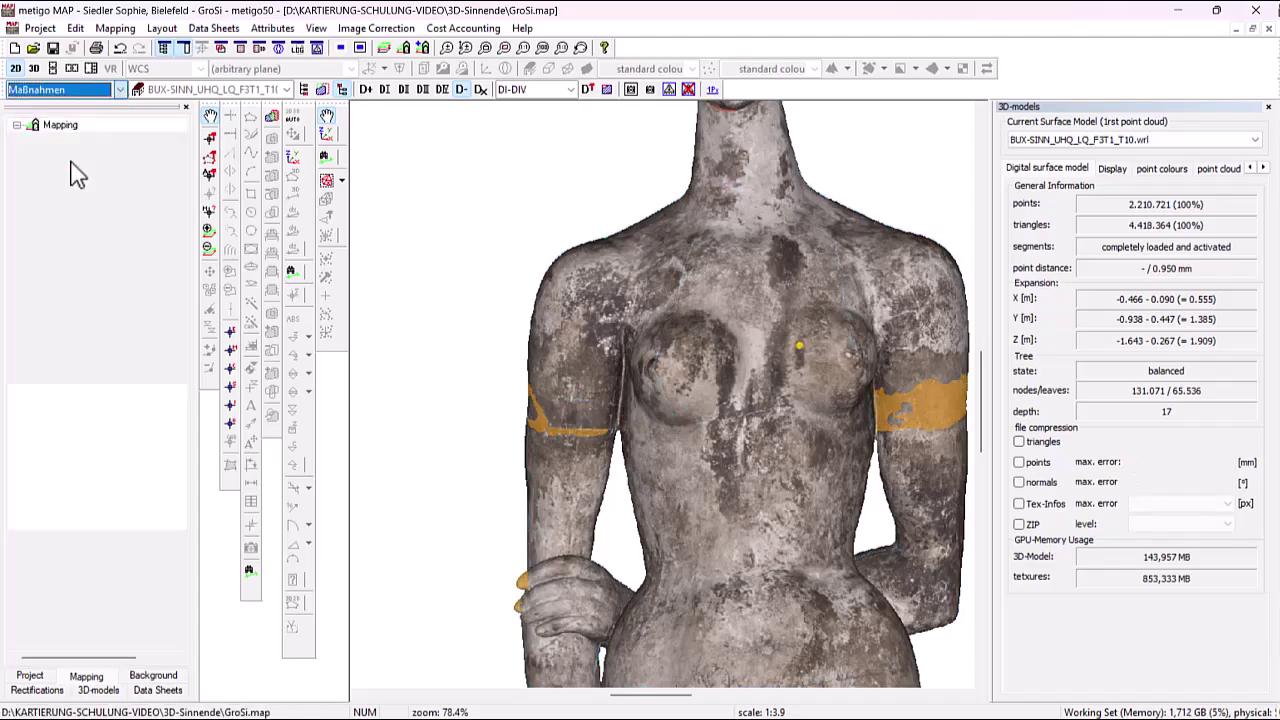
Activate the Alle_Druck mapping group and return to the project overview.
left_click(120, 89)
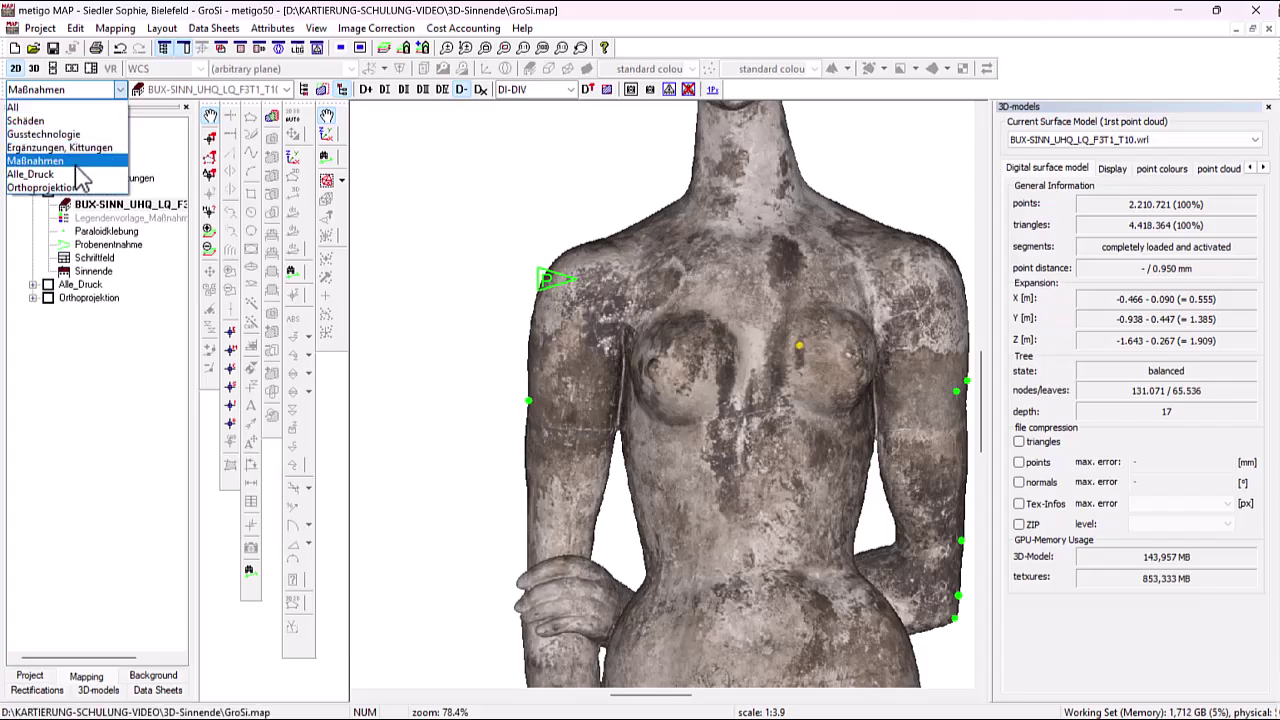
left_click(65, 174)
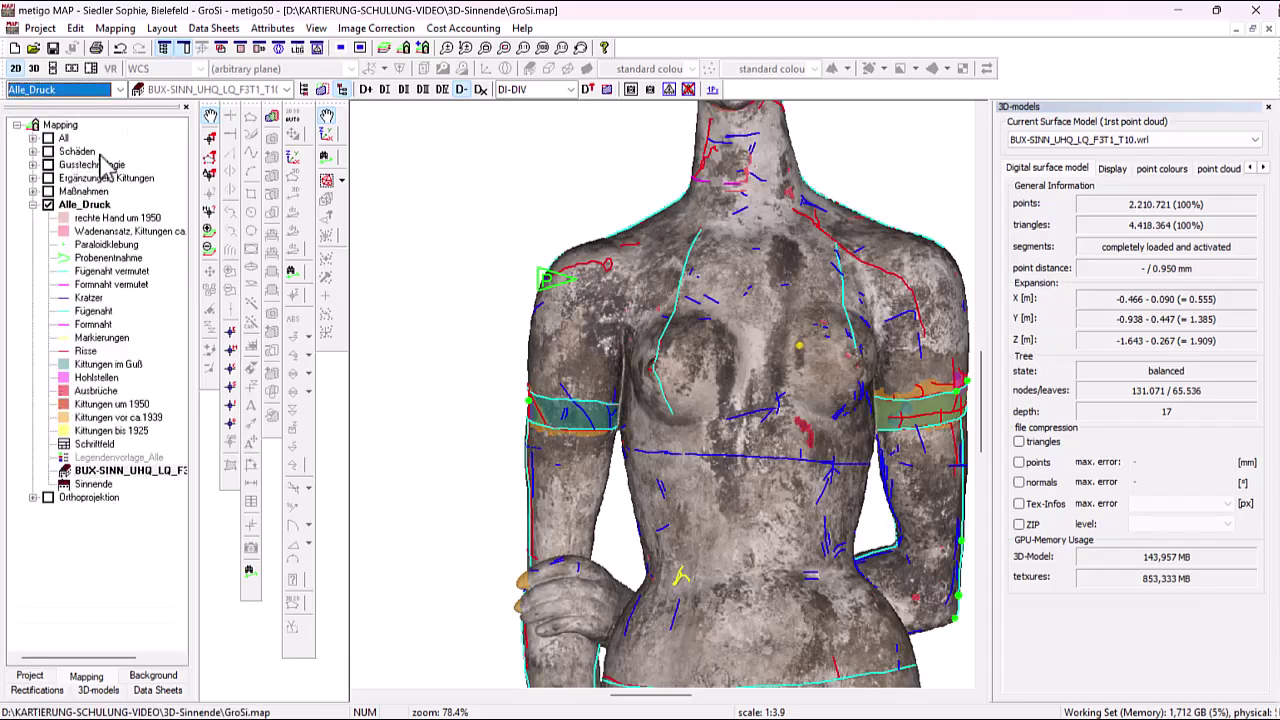
left_click(33, 680)
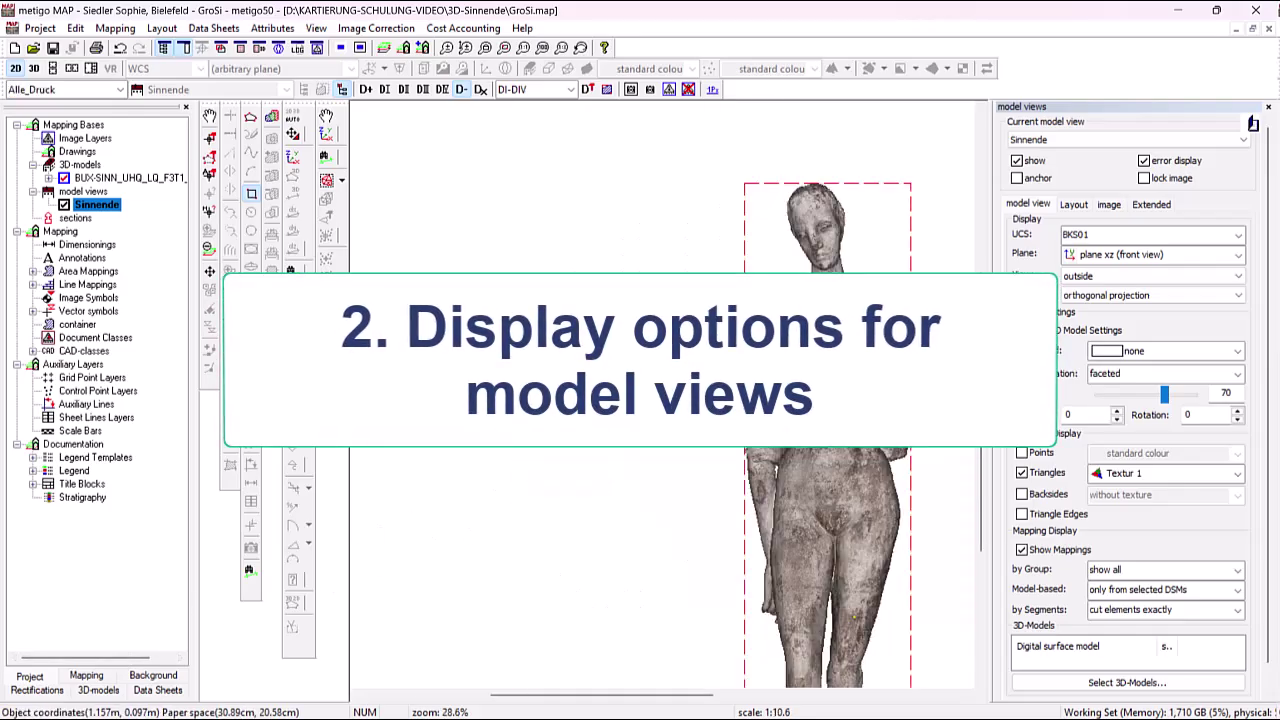
Release the anchor of the Sinnende model view.
scroll(862, 371, "down", 1)
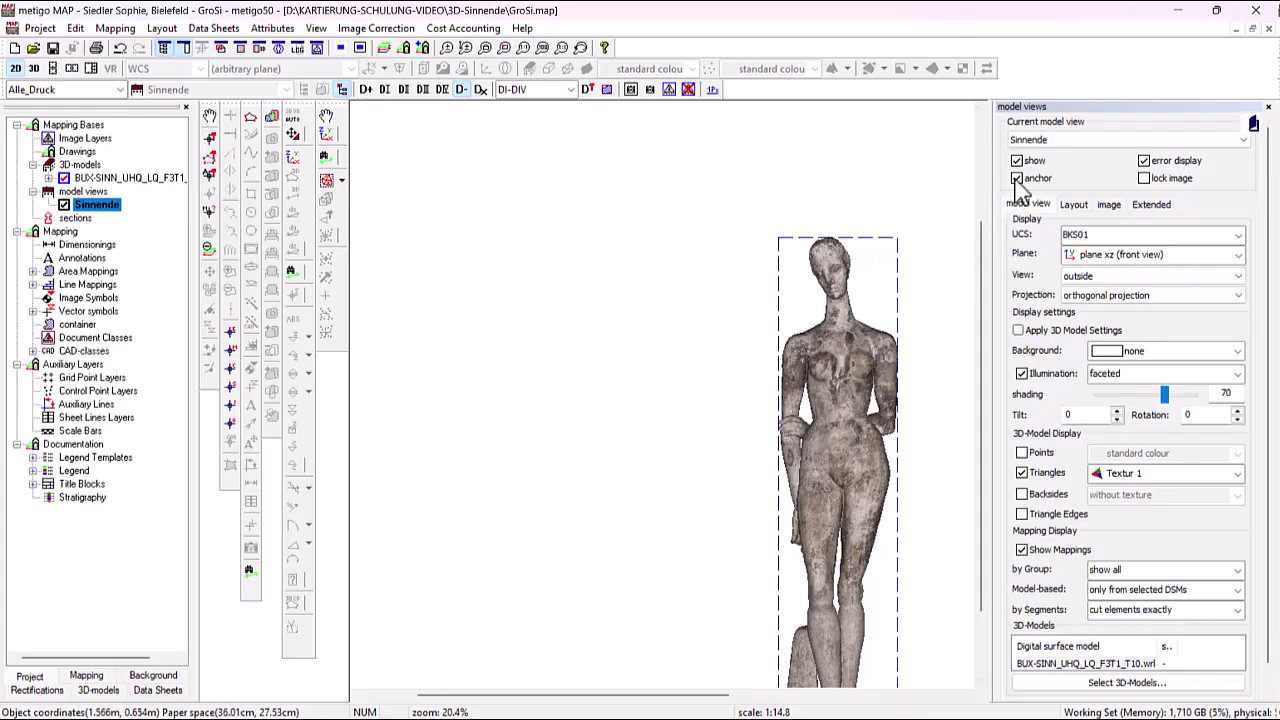
left_click(1017, 179)
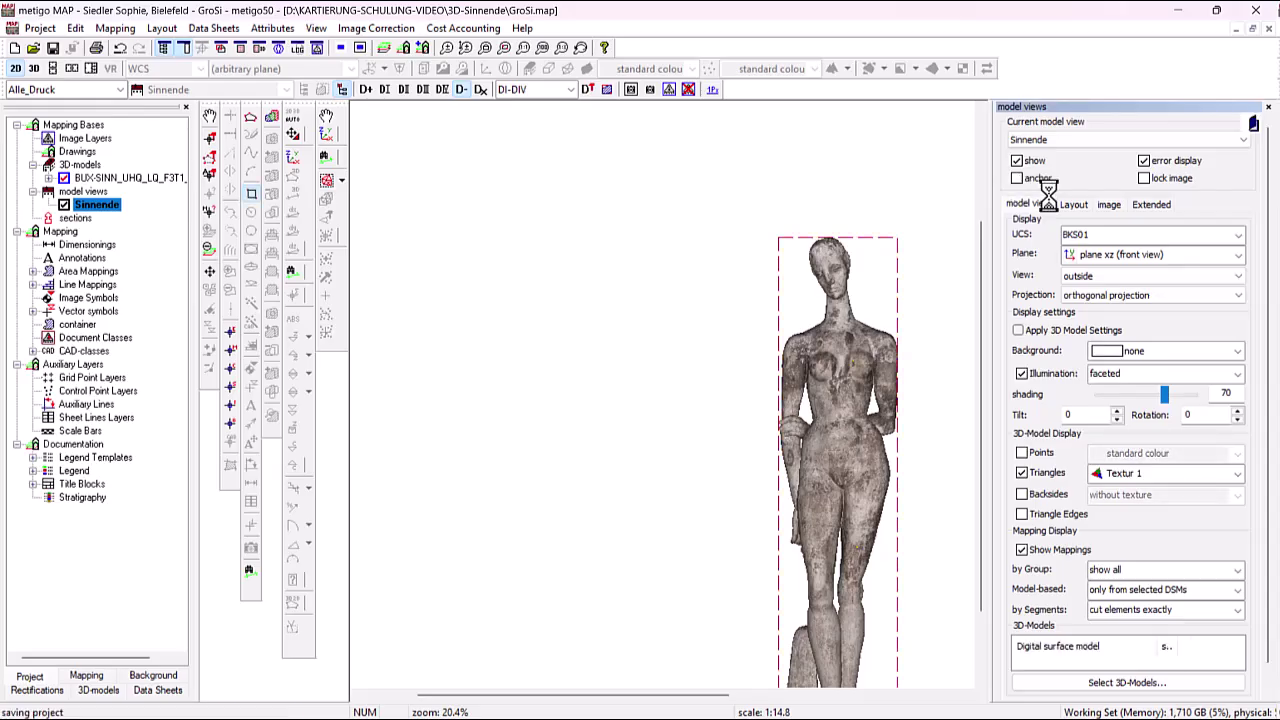
Review the coordinate system and plane options of the Sinnende model view, keeping BKS01 and plane xz (front view).
left_click(1201, 237)
left_click(1201, 237)
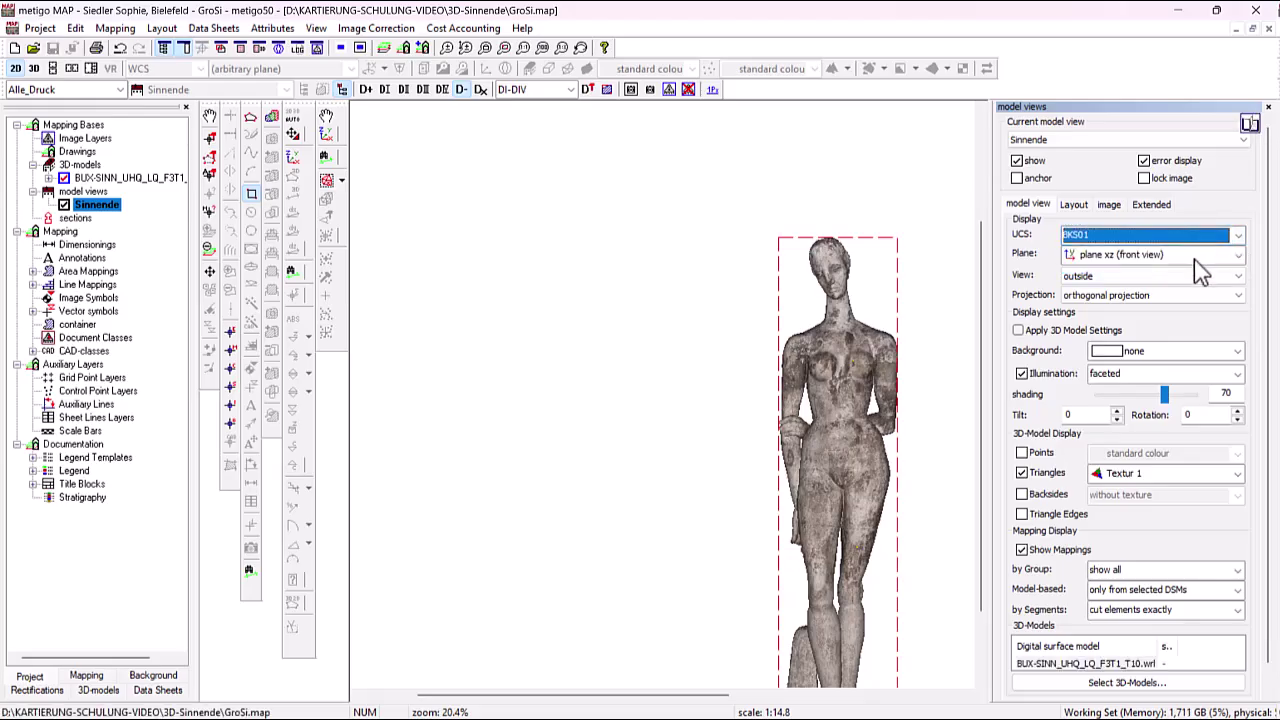
left_click(1194, 258)
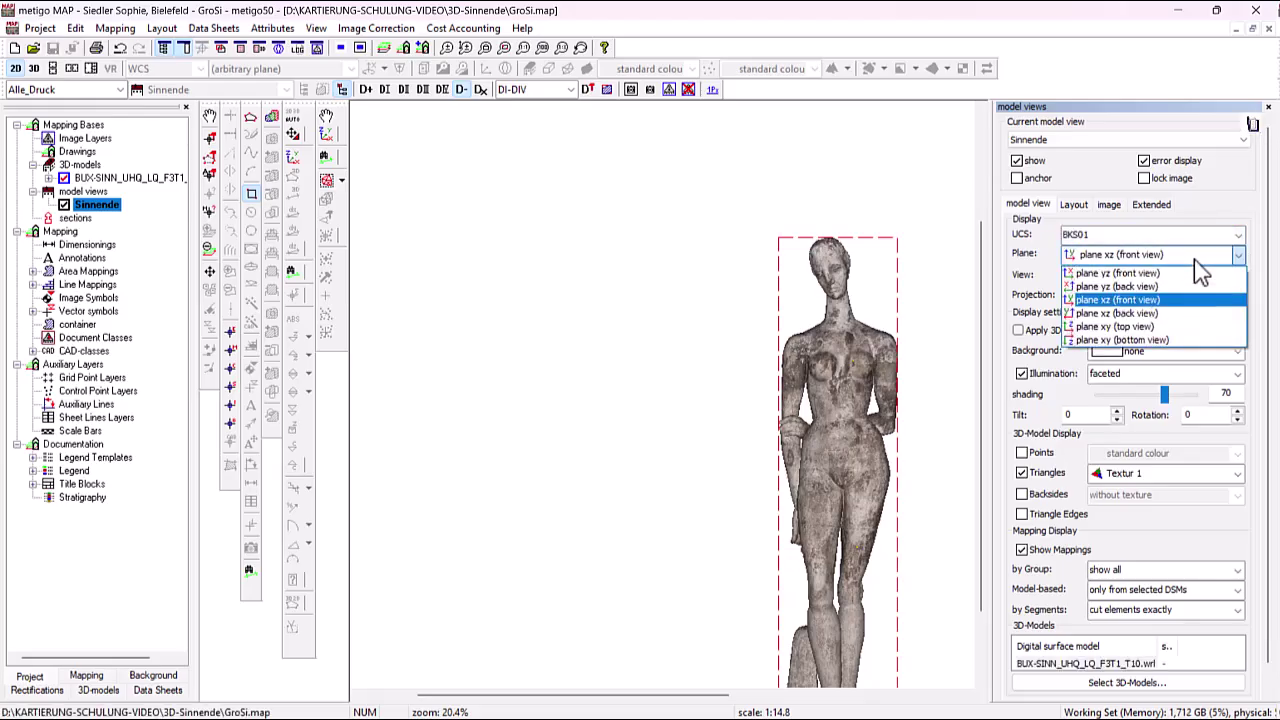
left_click(1194, 259)
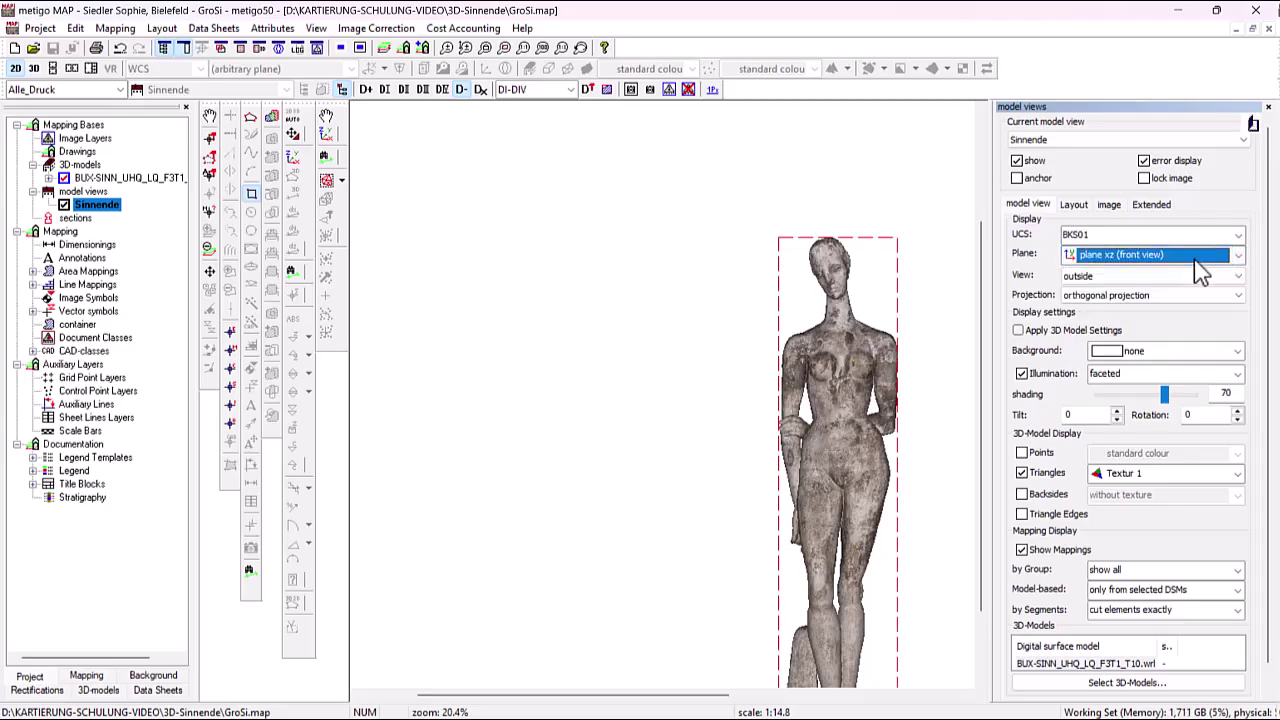
Switch the projection of the Sinnende model view to perspective and back to orthogonal.
left_click(1189, 300)
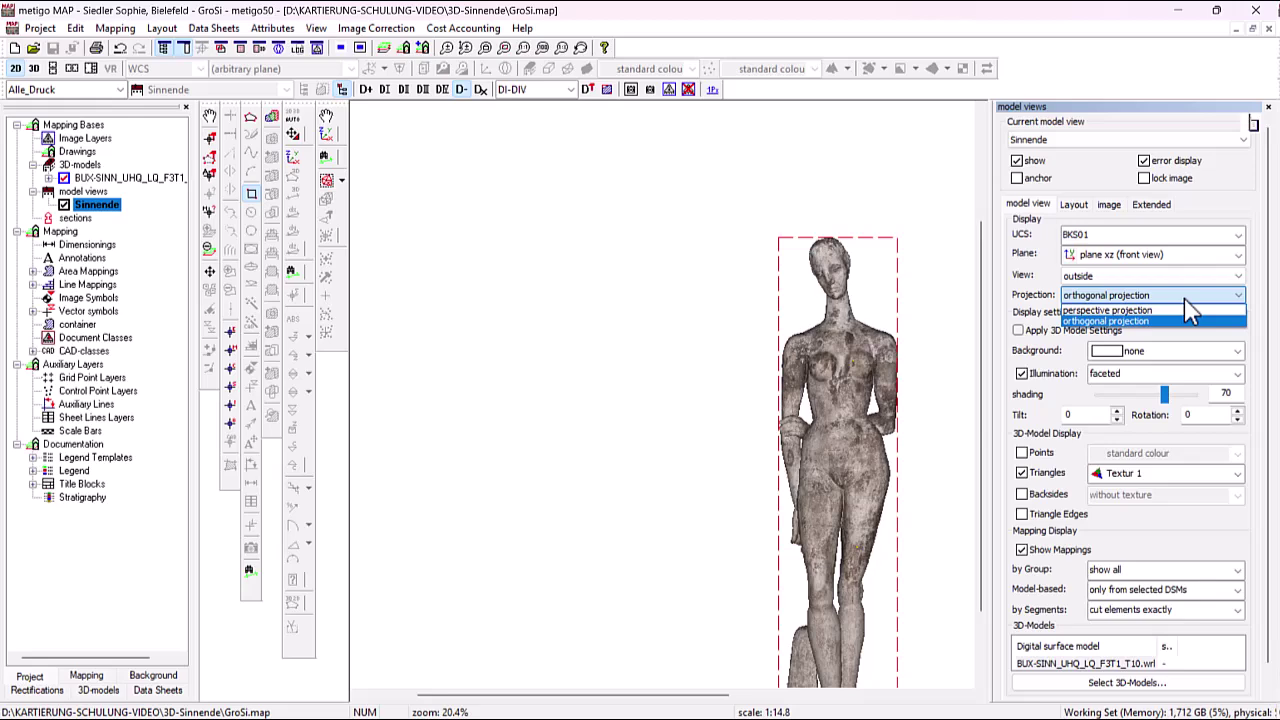
left_click(1182, 310)
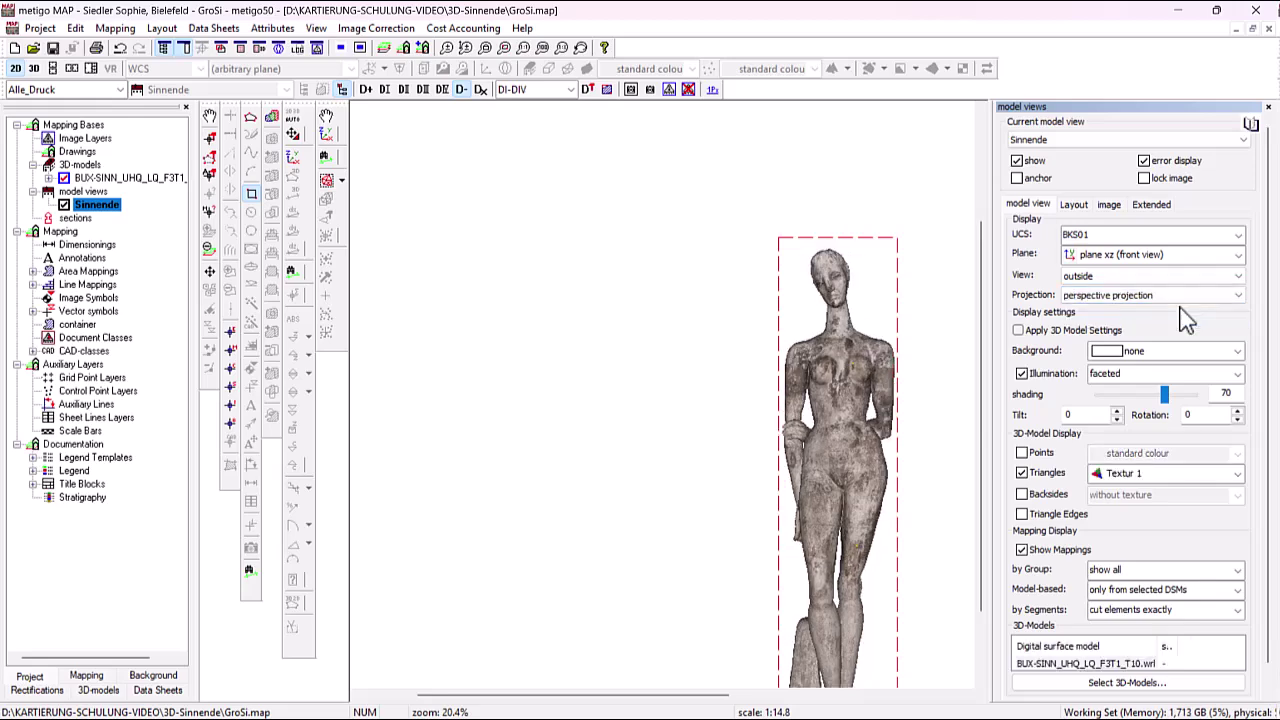
left_click(1187, 295)
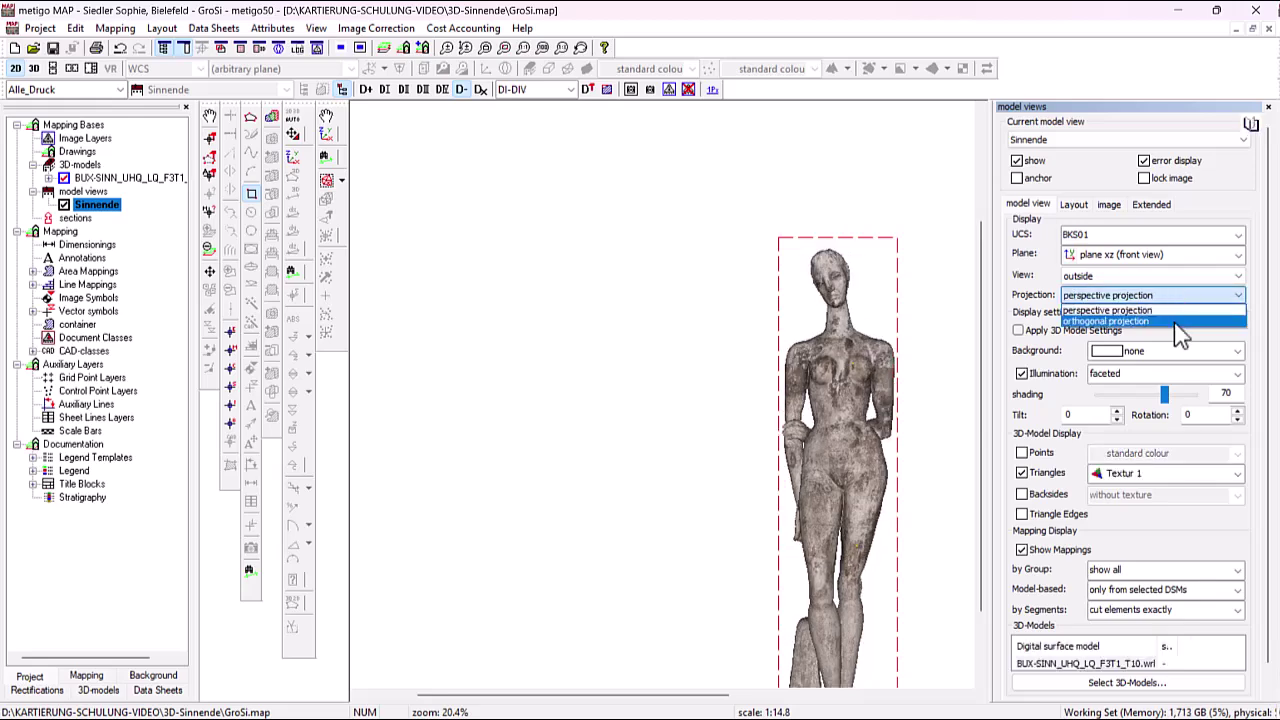
left_click(1175, 321)
Compare perspective projection with orthogonal projection close up on the statue's head, ending on orthogonal projection.
scroll(898, 290, "up", 4)
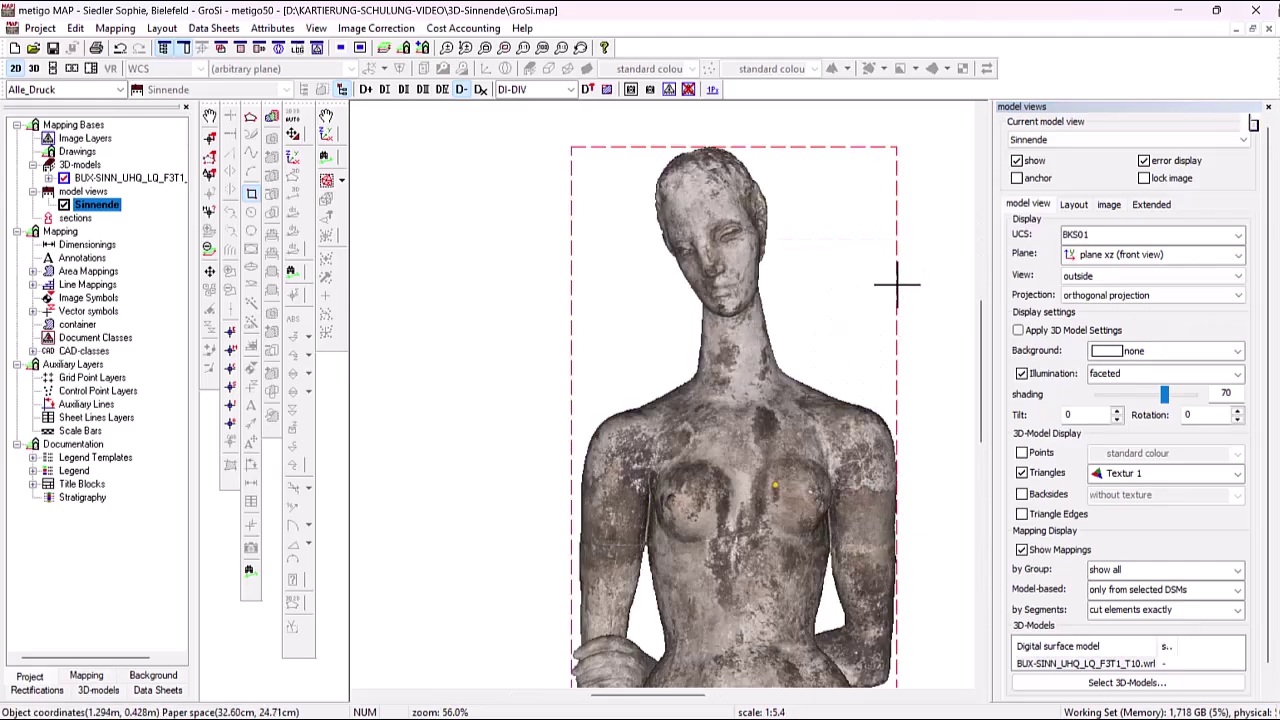
left_click(1150, 295)
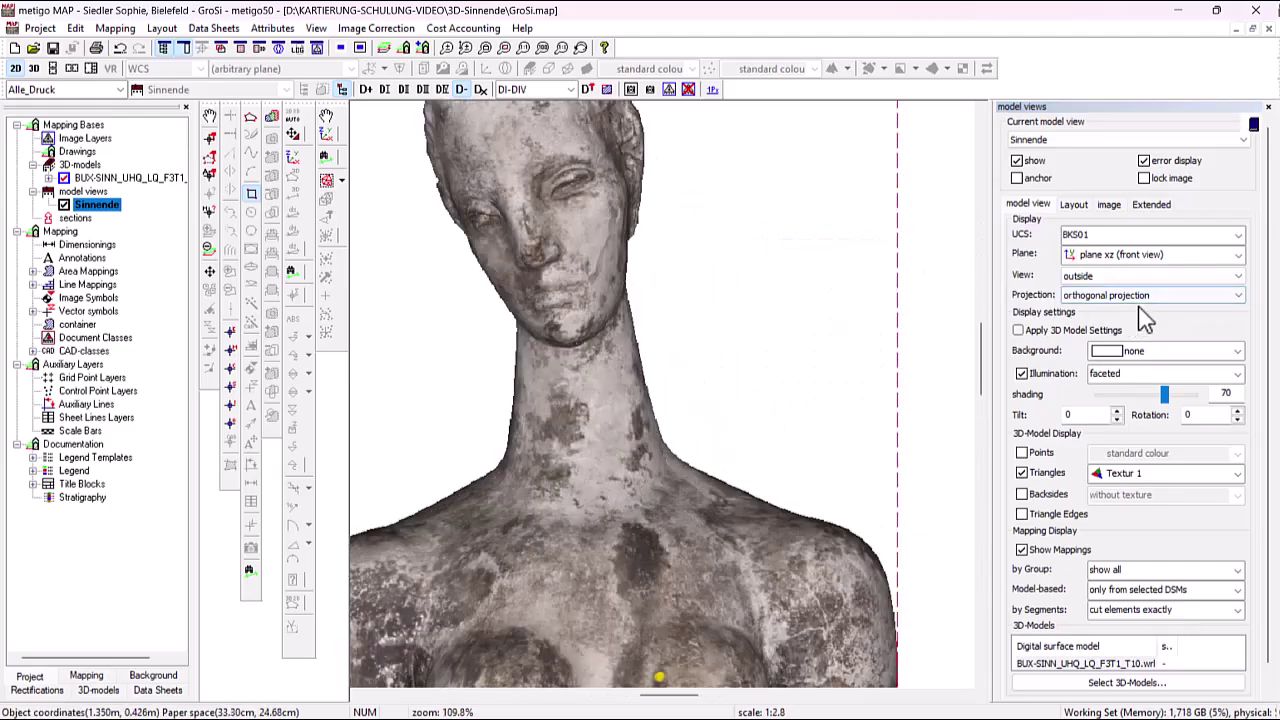
left_click(1150, 310)
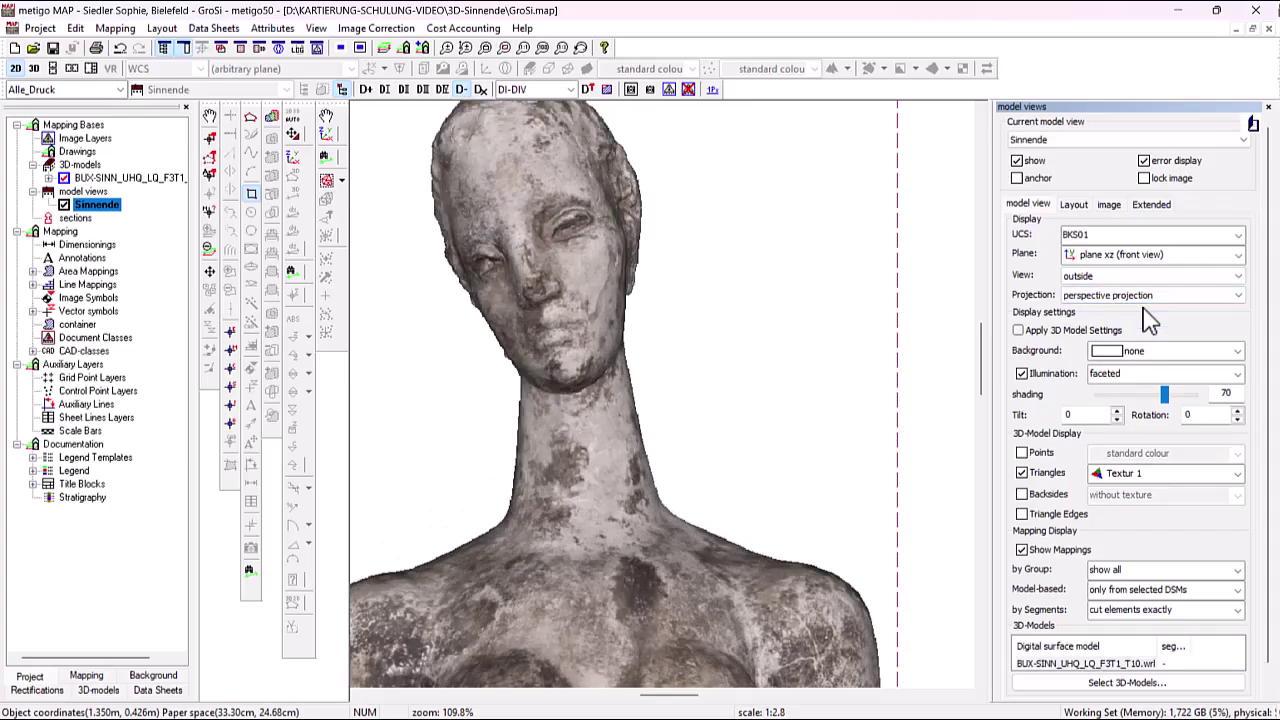
left_click(1144, 297)
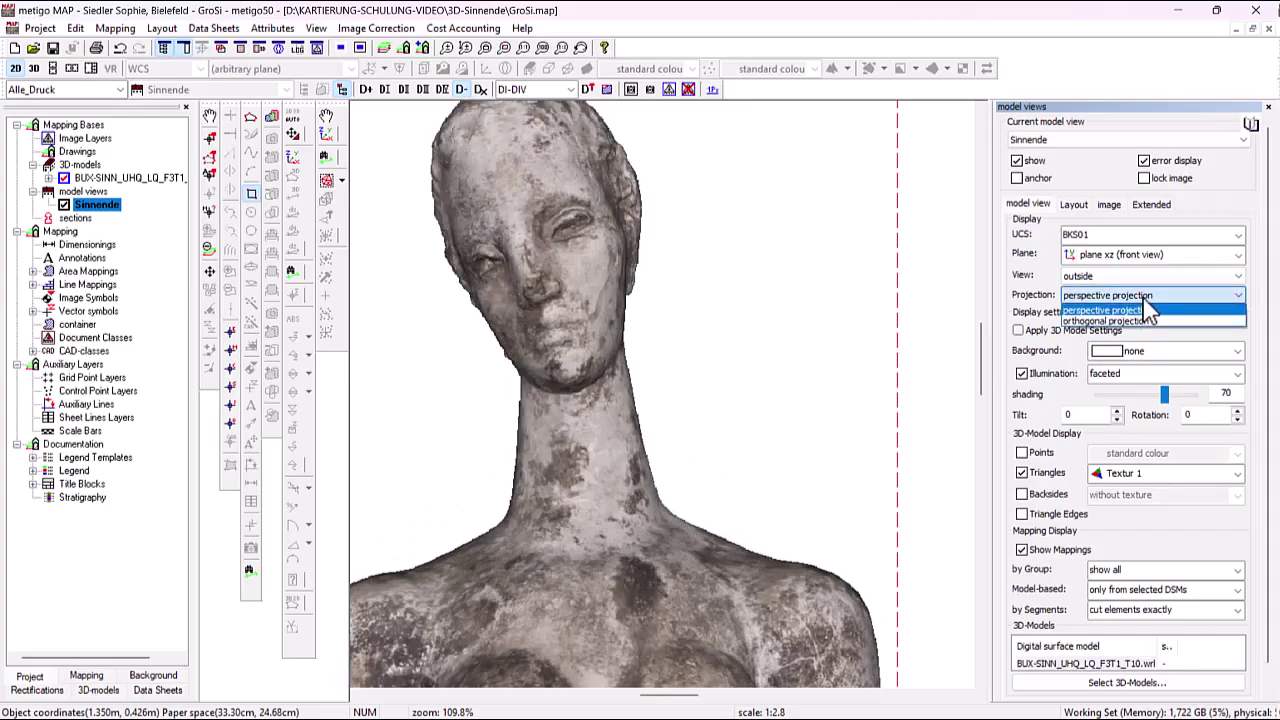
left_click(1136, 322)
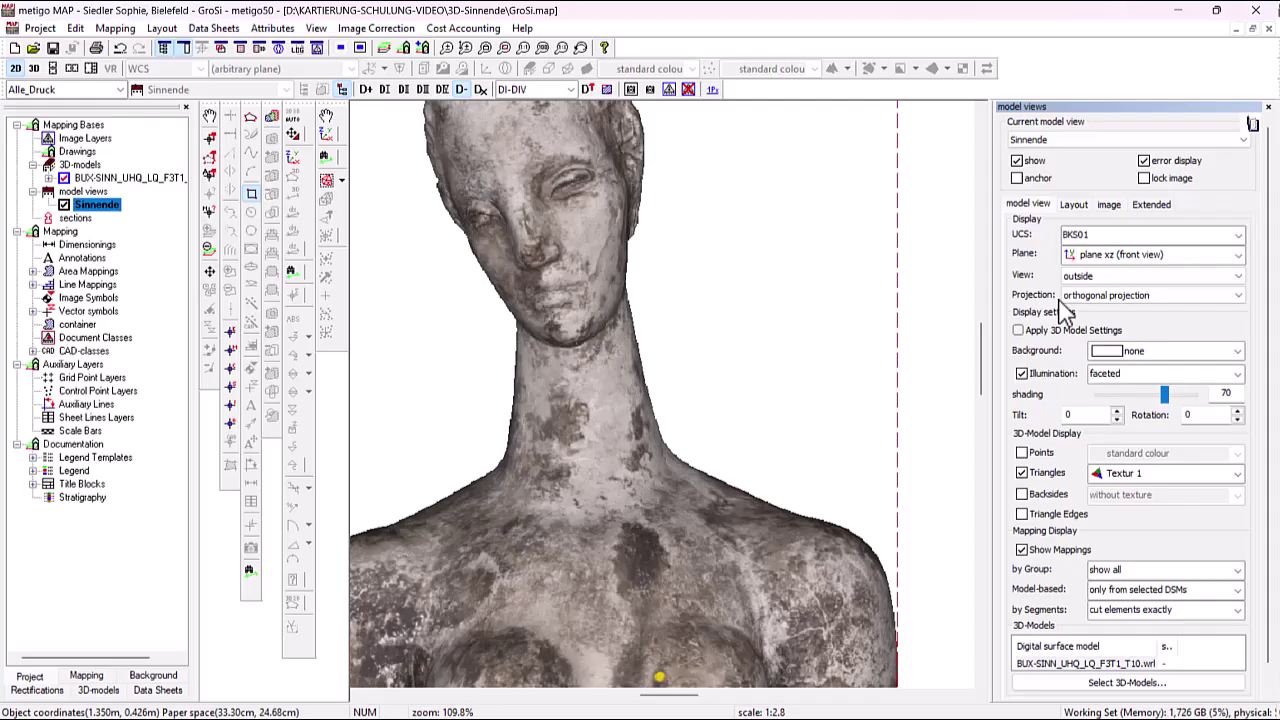
Try a red background for the model view, then set the background back to none.
left_click(1186, 352)
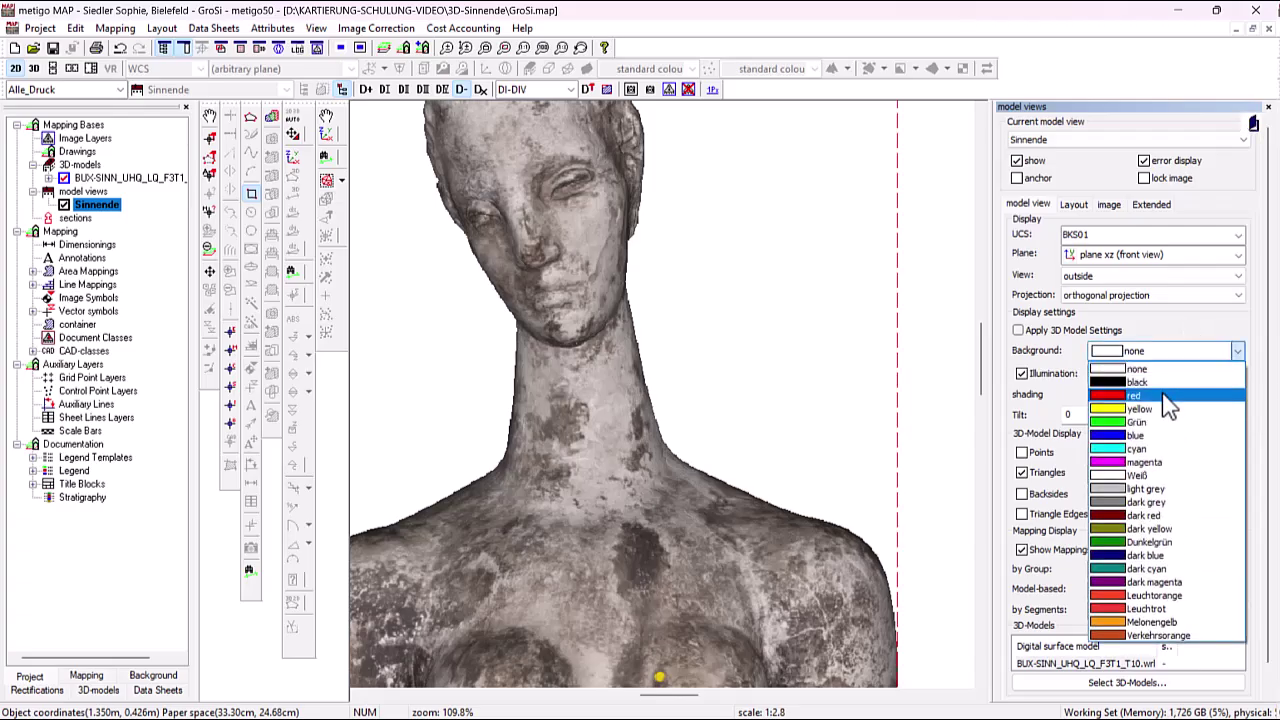
left_click(1165, 396)
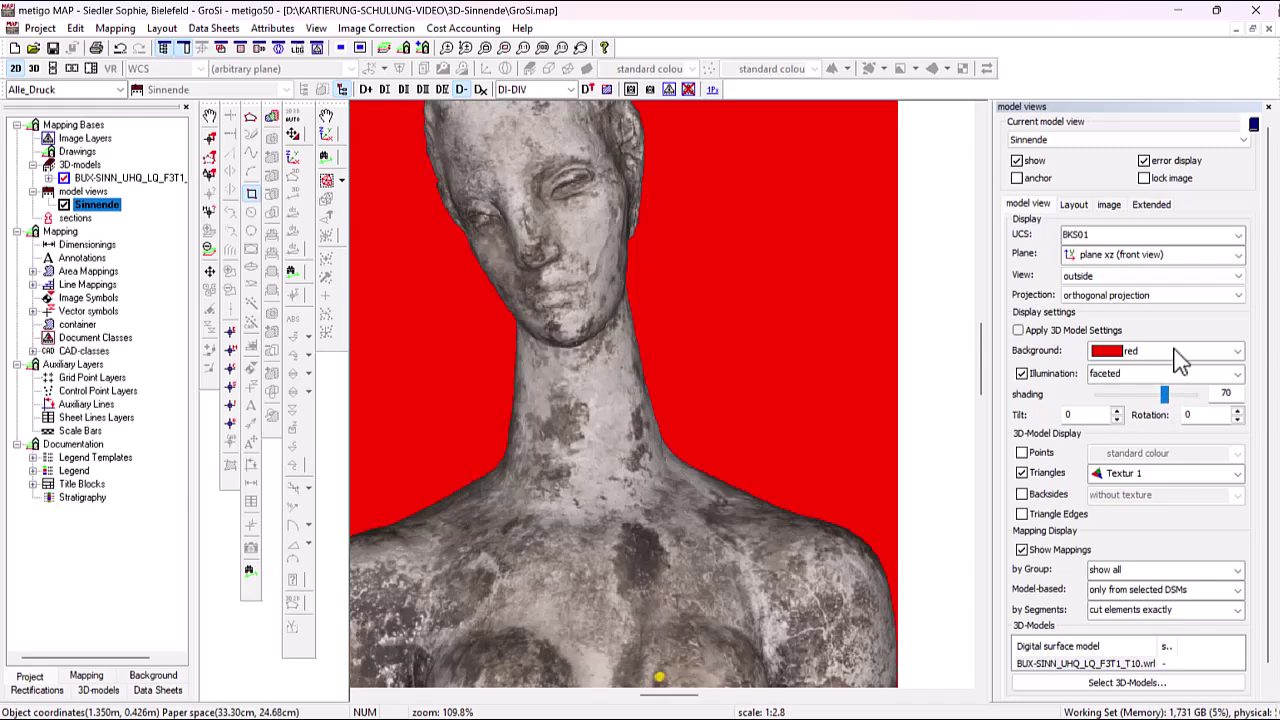
left_click(1180, 355)
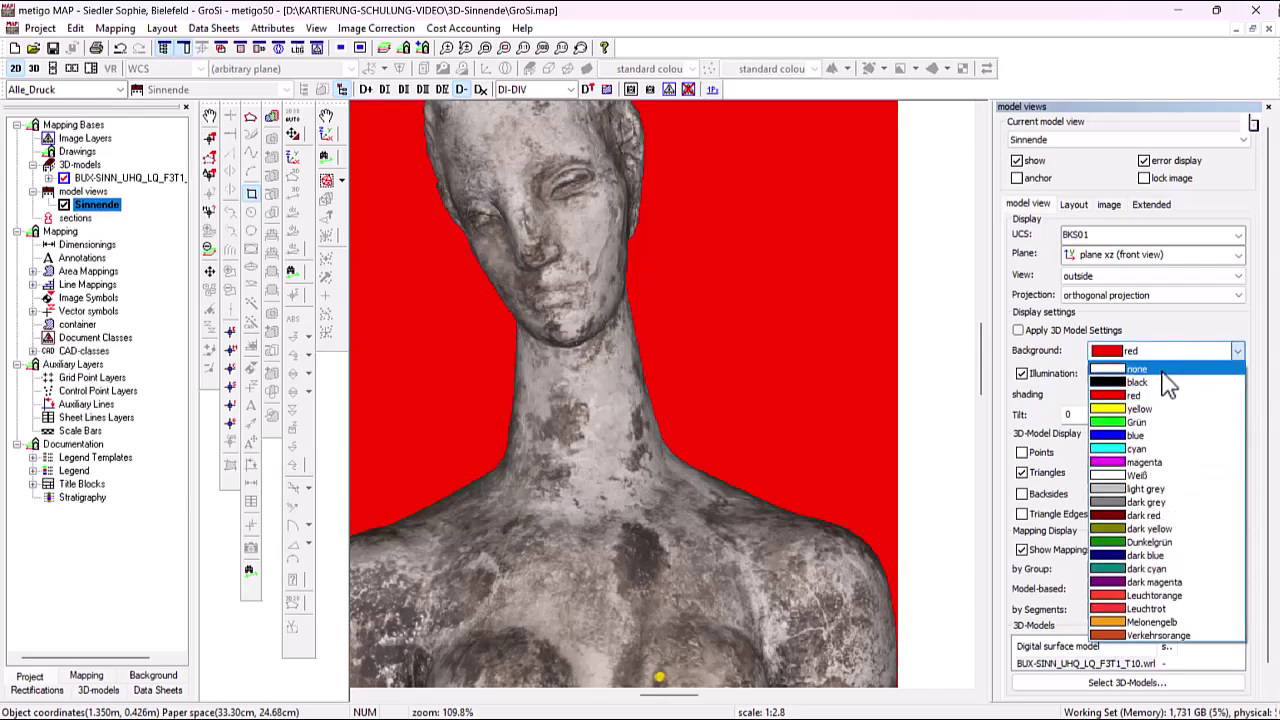
left_click(1163, 371)
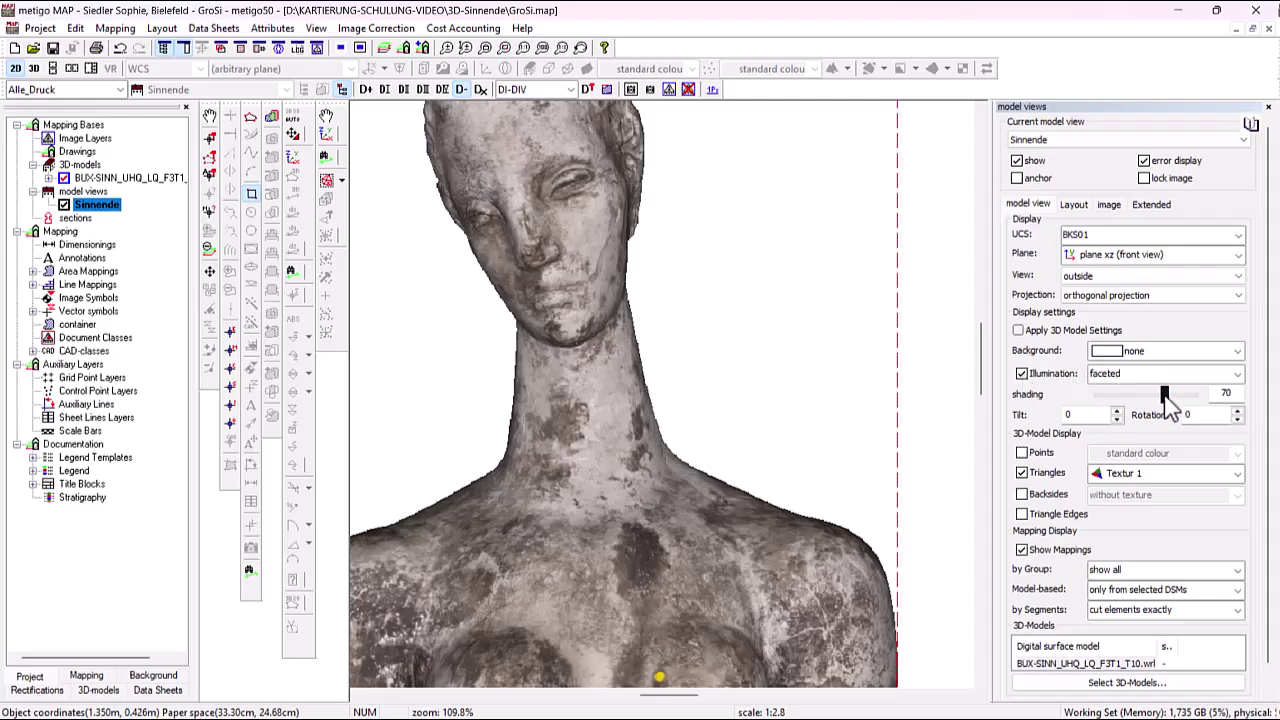
Set the shading of the model view's illumination to 50.
mouse_move(1164, 394)
left_mouse_down()
mouse_move(1188, 390)
mouse_move(1088, 400)
mouse_move(1190, 400)
mouse_move(1164, 398)
left_mouse_up()
double_click(1226, 392)
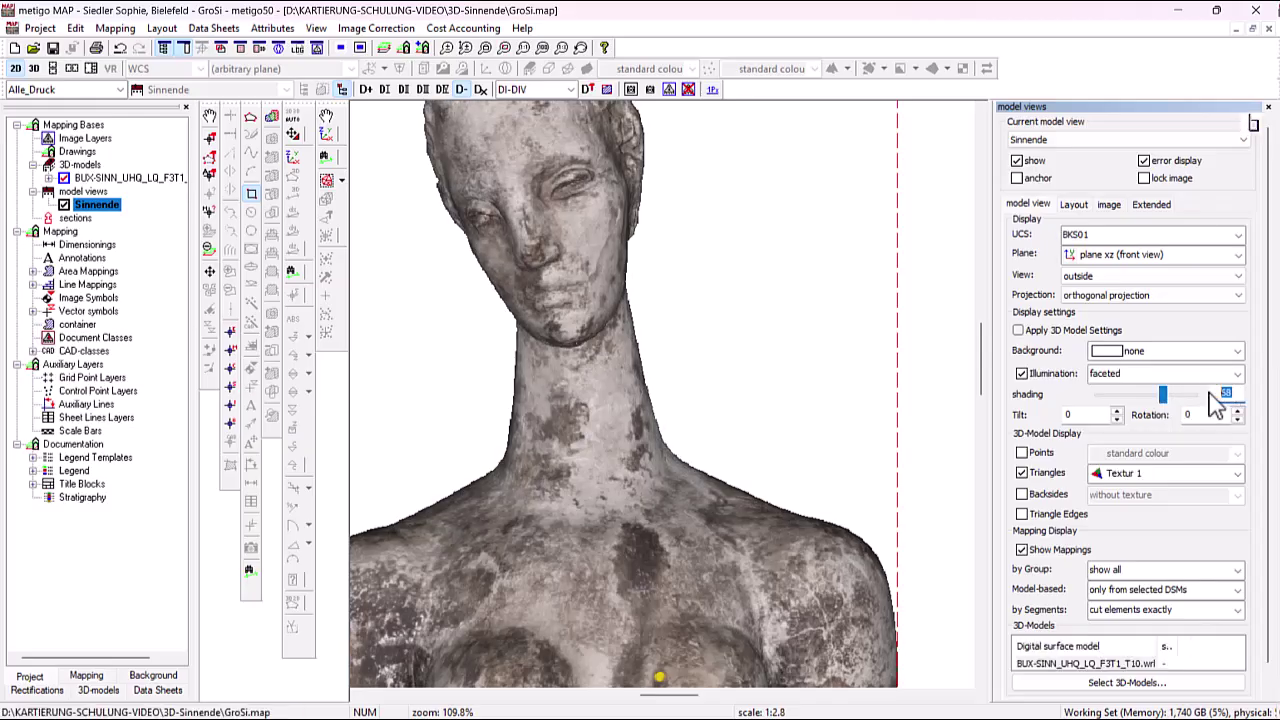
key("Return")
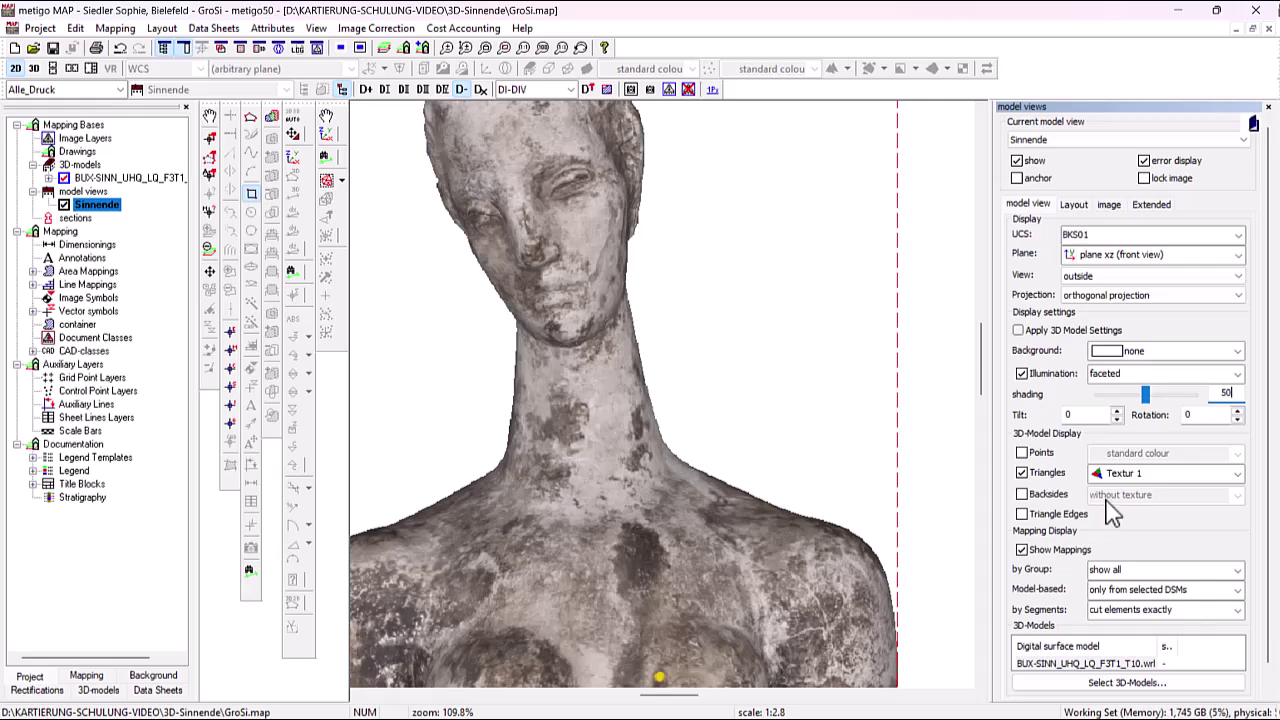
Display the model's triangles in the standard colour and inspect the untextured surface around the chest and shoulder.
left_click(1147, 474)
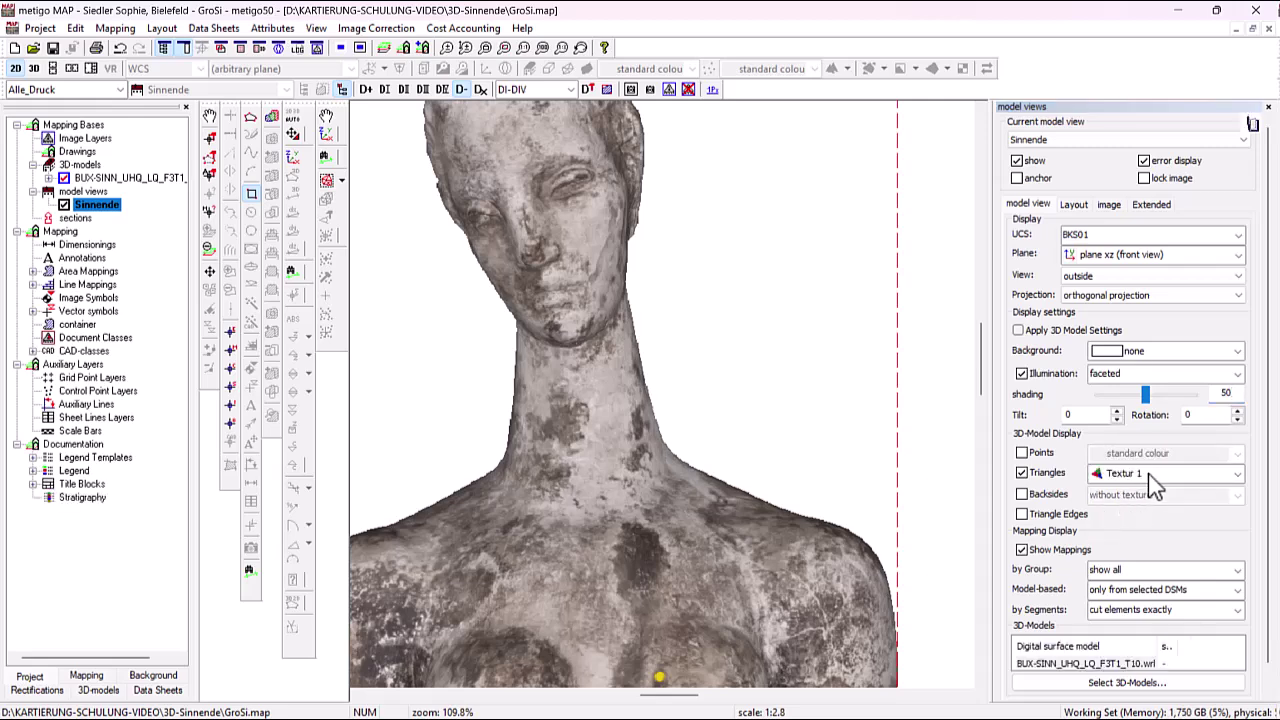
left_click(1237, 477)
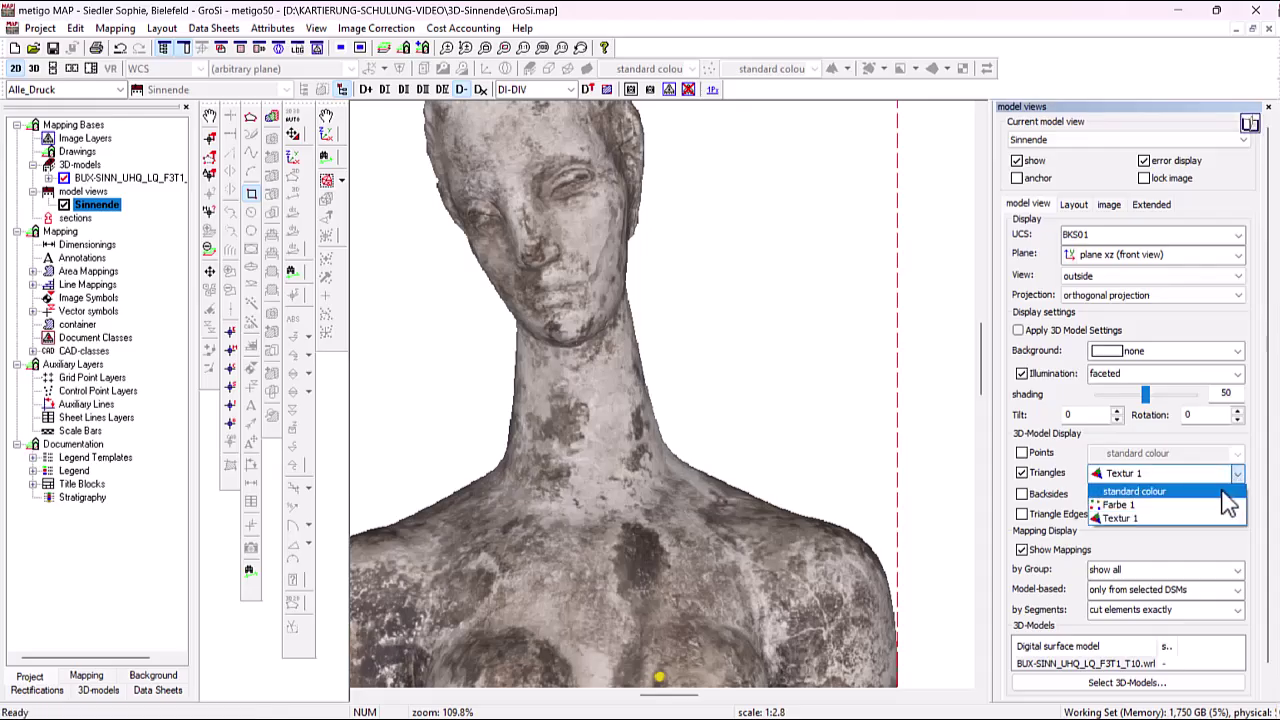
left_click(1230, 489)
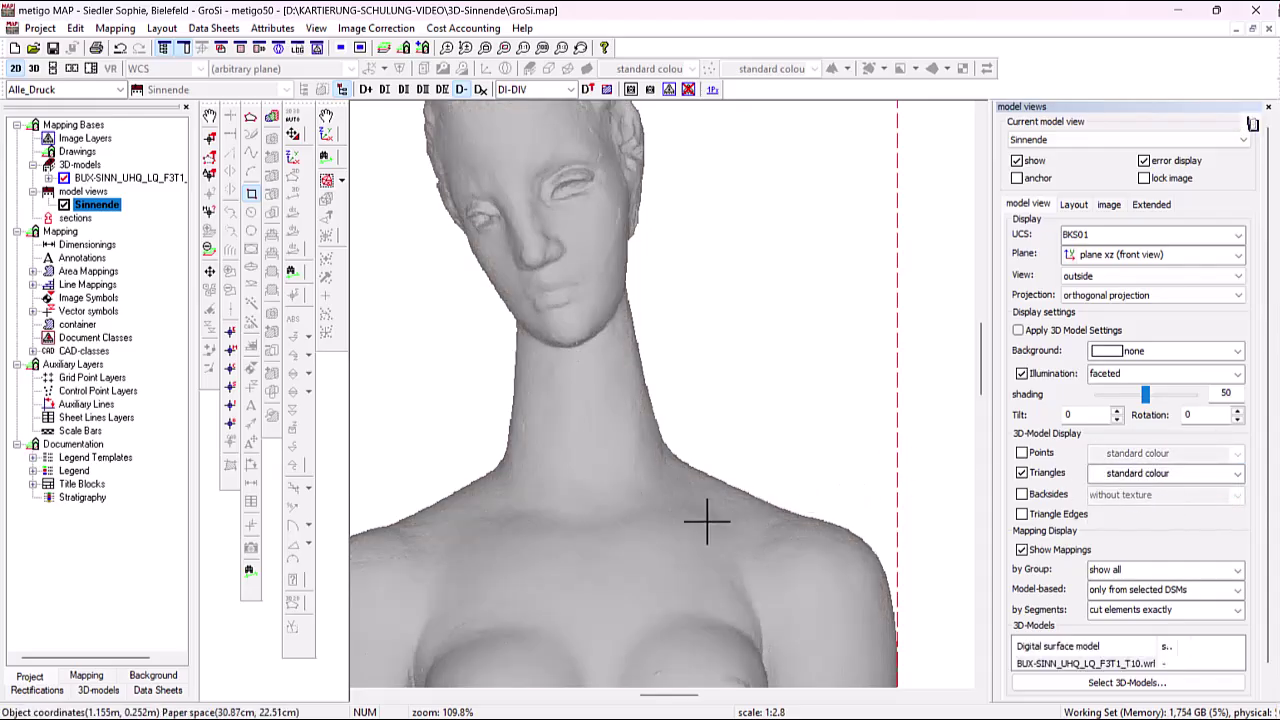
scroll(665, 508, "down", 3)
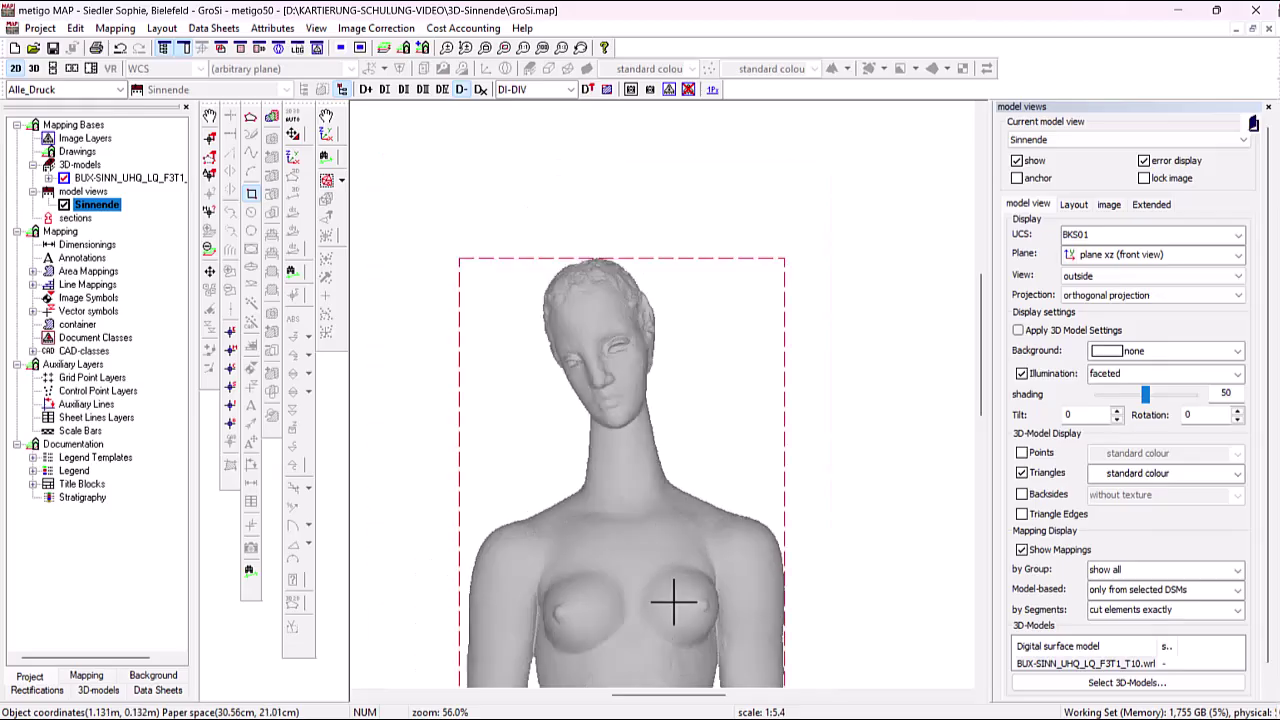
scroll(617, 506, "up", 9)
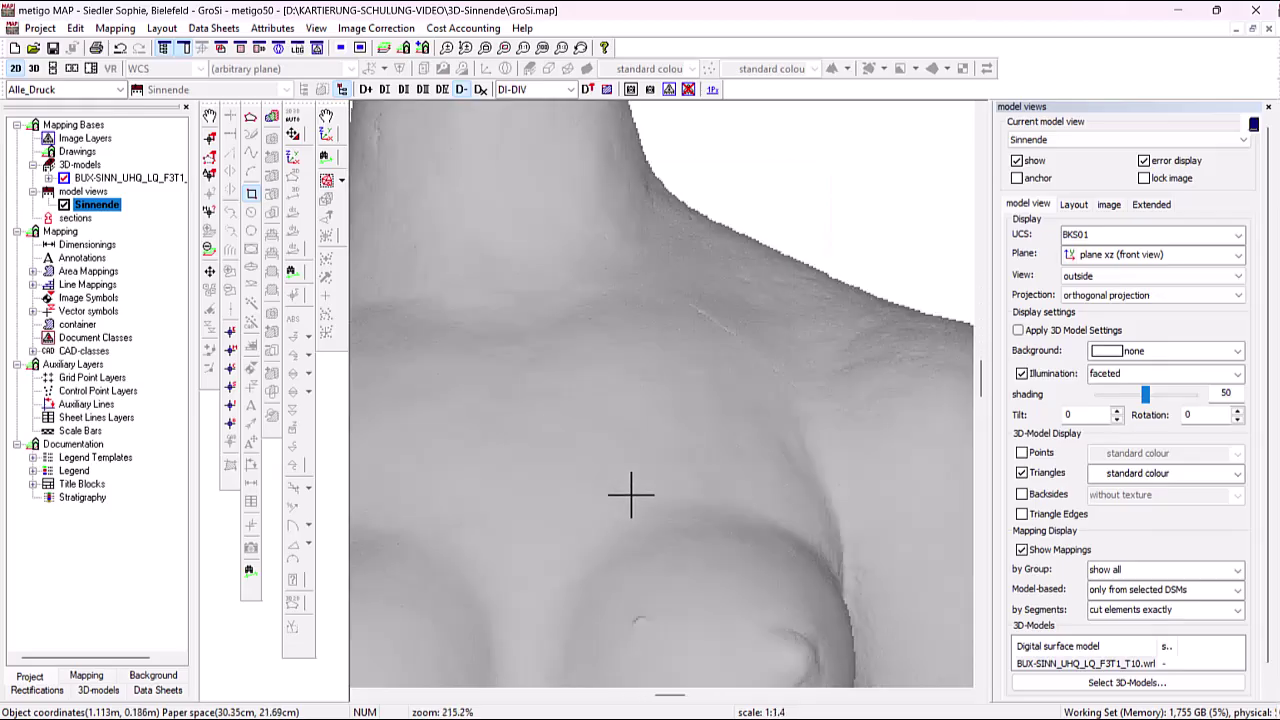
scroll(636, 487, "down", 1)
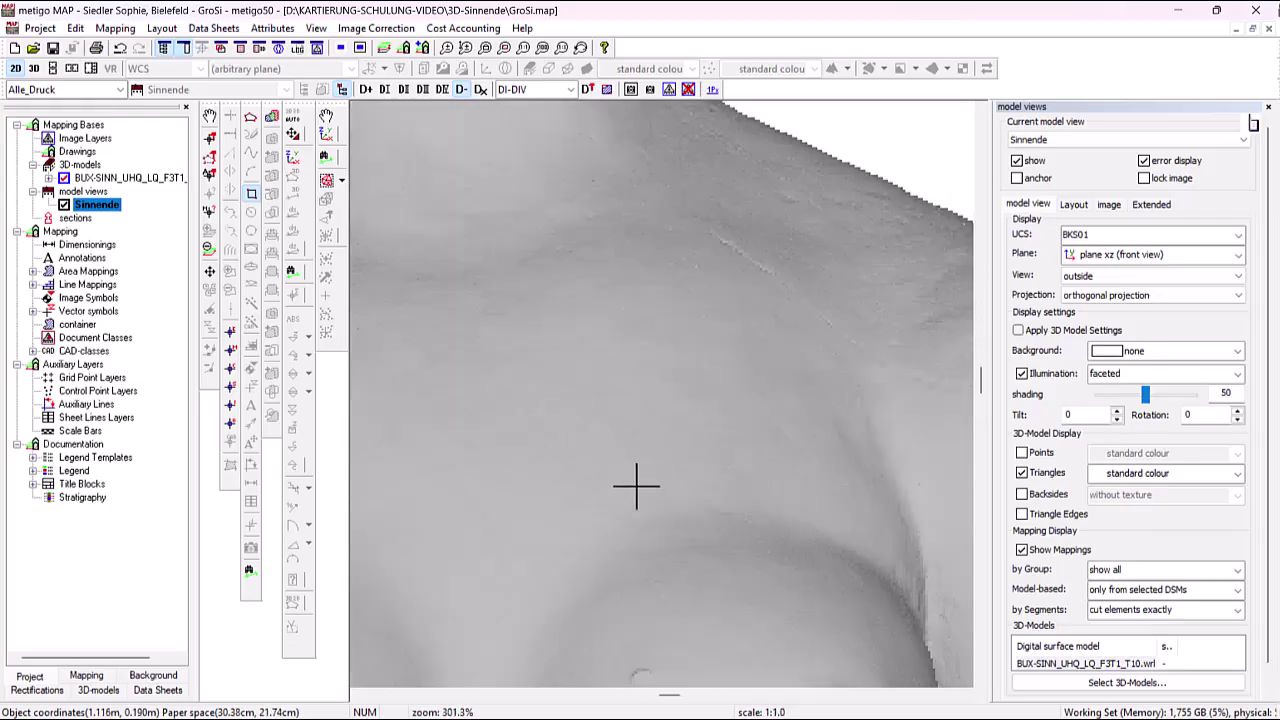
Show the Alle_Druck mappings over the untextured statue and examine them along the torso.
left_click(87, 680)
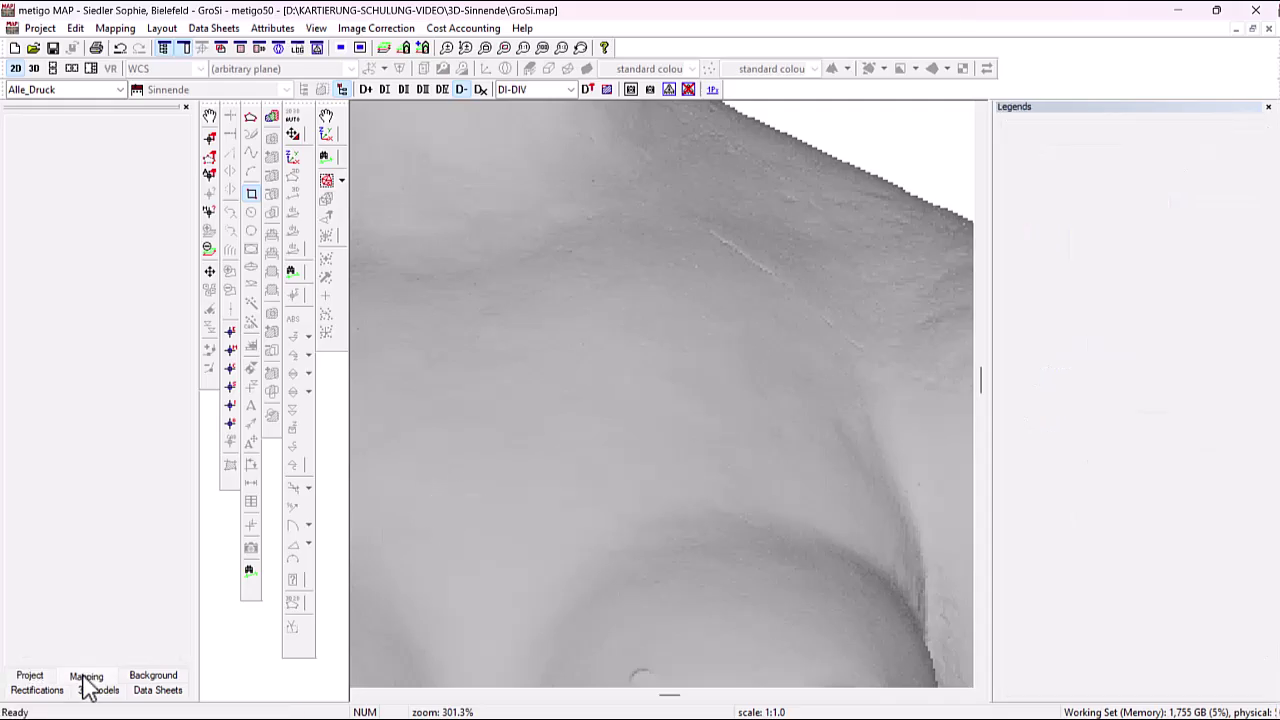
scroll(577, 430, "down", 5)
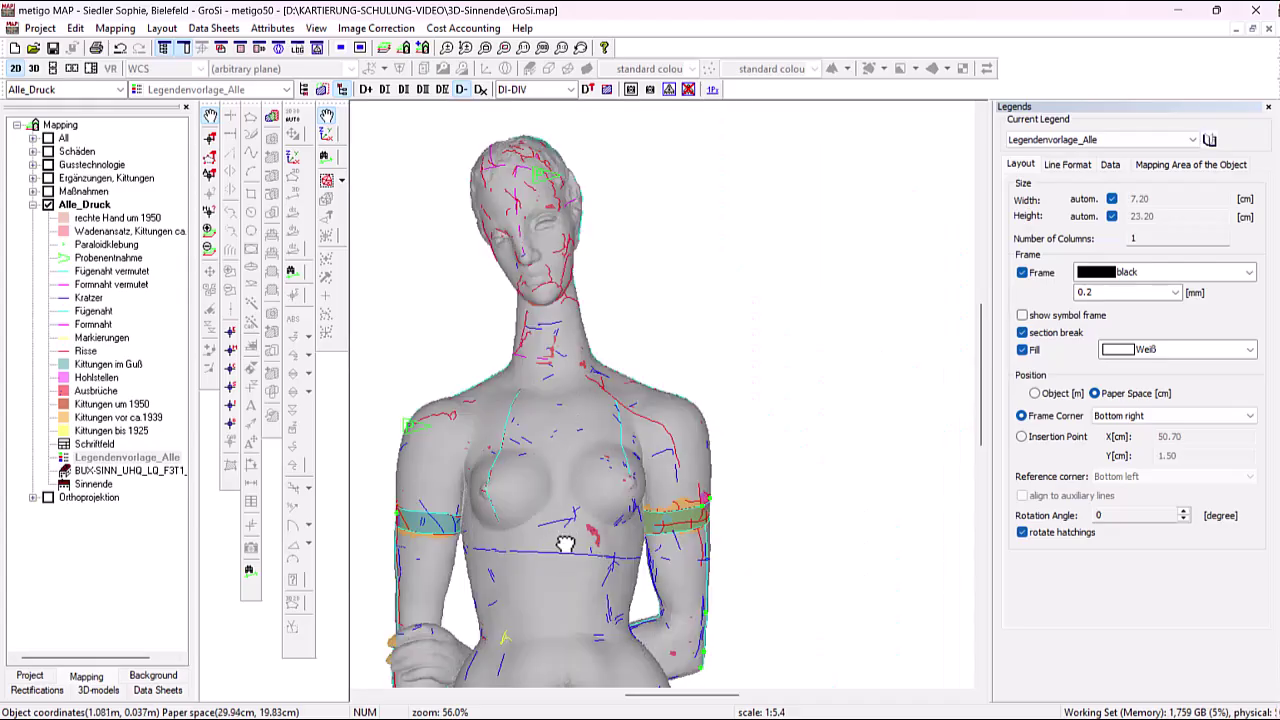
left_click_drag(563, 508, 720, 318)
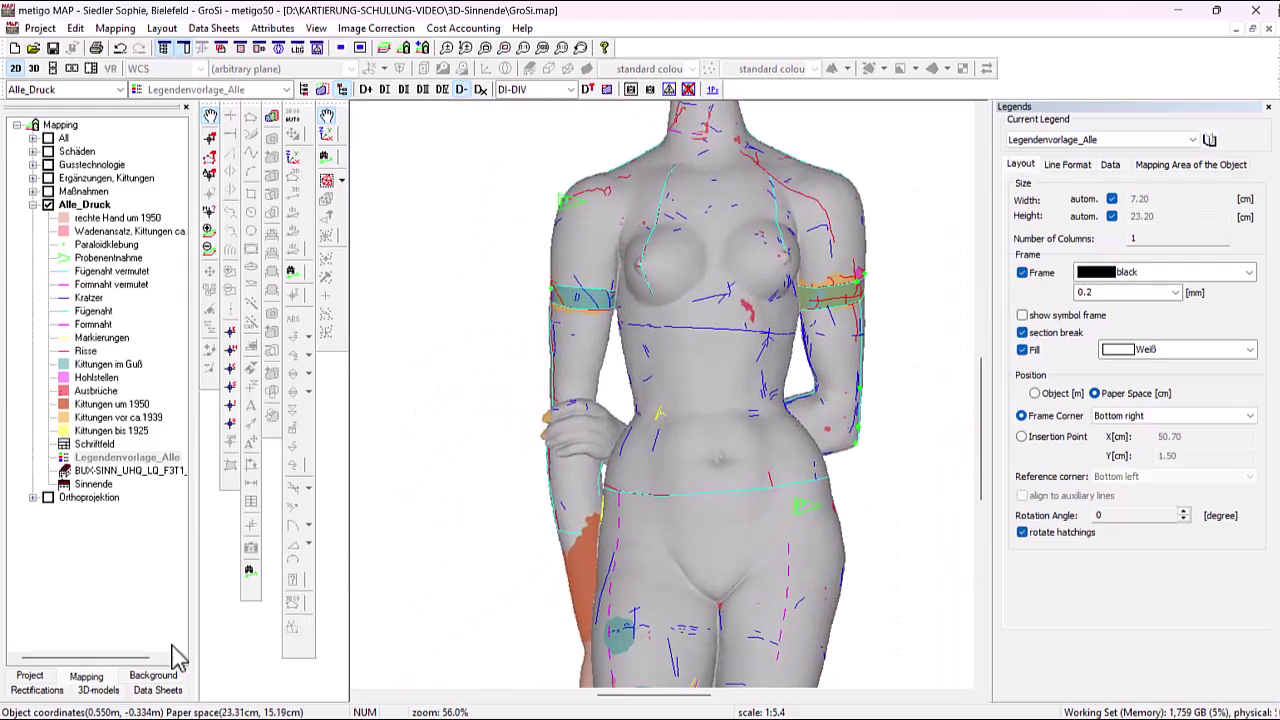
Return to the project overview and display the triangles of the Sinnende view with Textur 1 again.
left_click(30, 675)
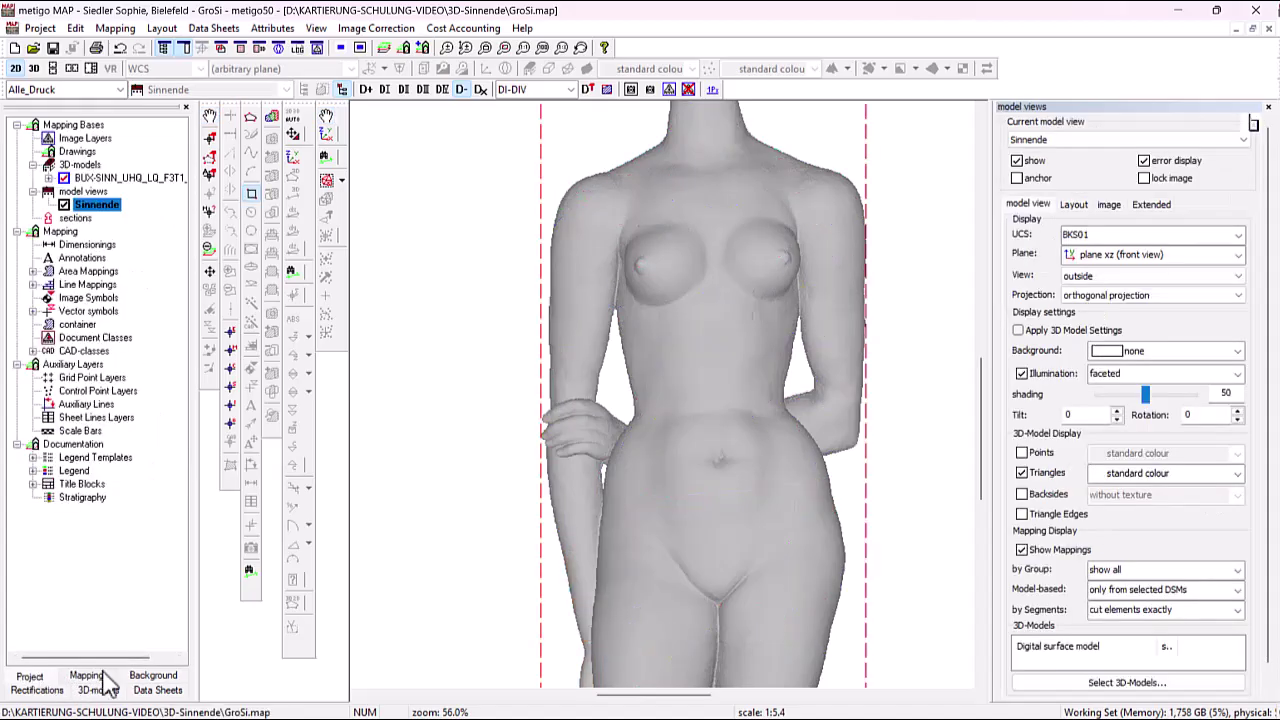
left_click(1150, 474)
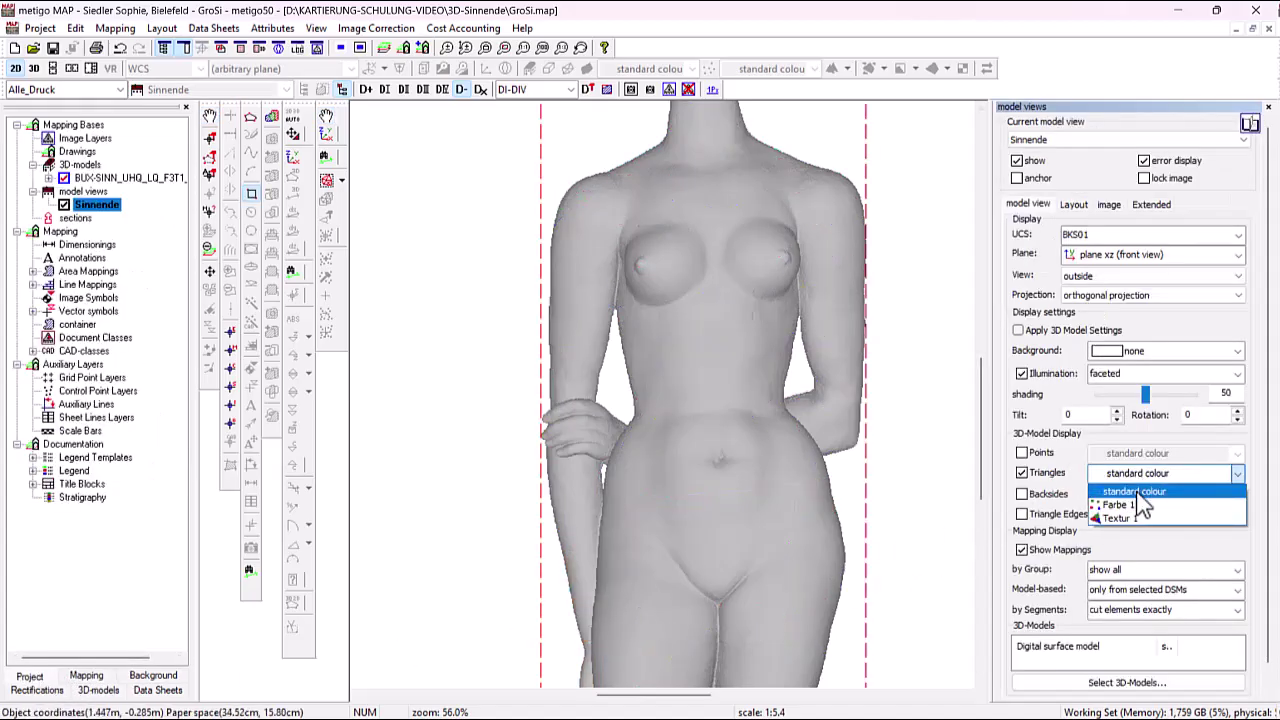
left_click(1140, 514)
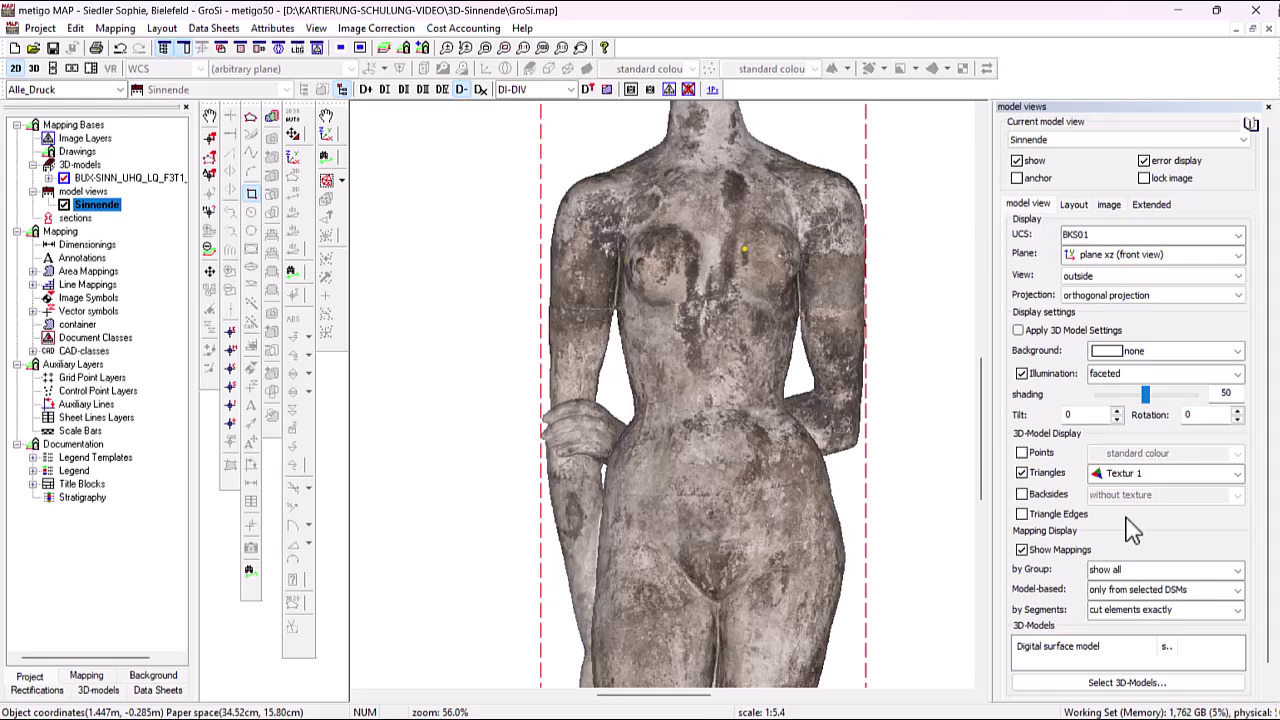
Display the statue as points with Textur 1 instead of triangles and inspect the point cloud close up.
left_click(1021, 453)
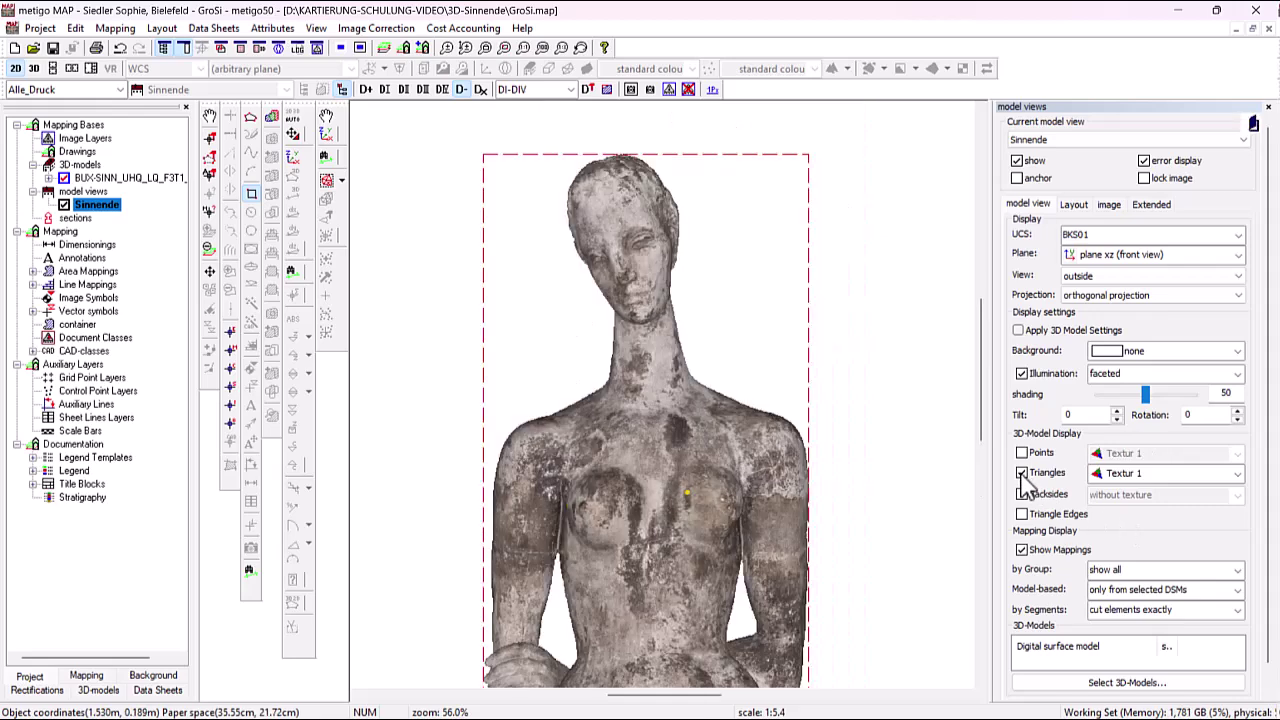
left_click(1021, 473)
left_click(1021, 453)
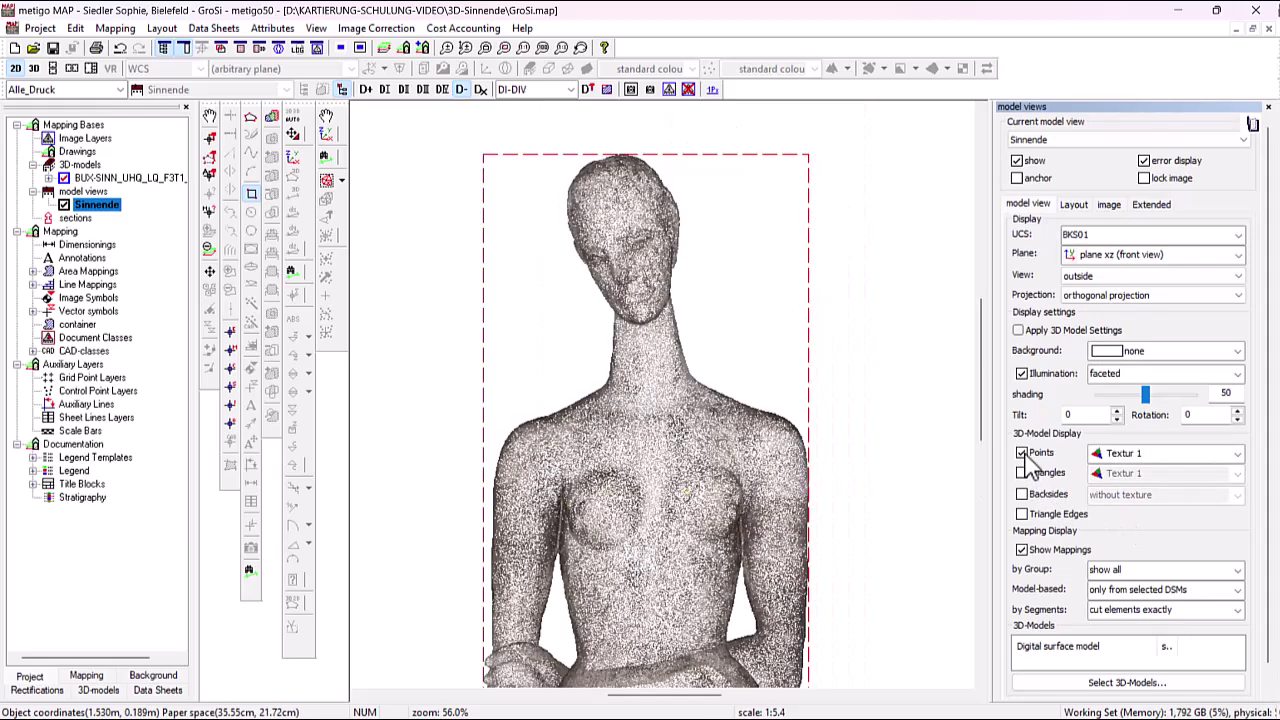
scroll(723, 420, "up", 4)
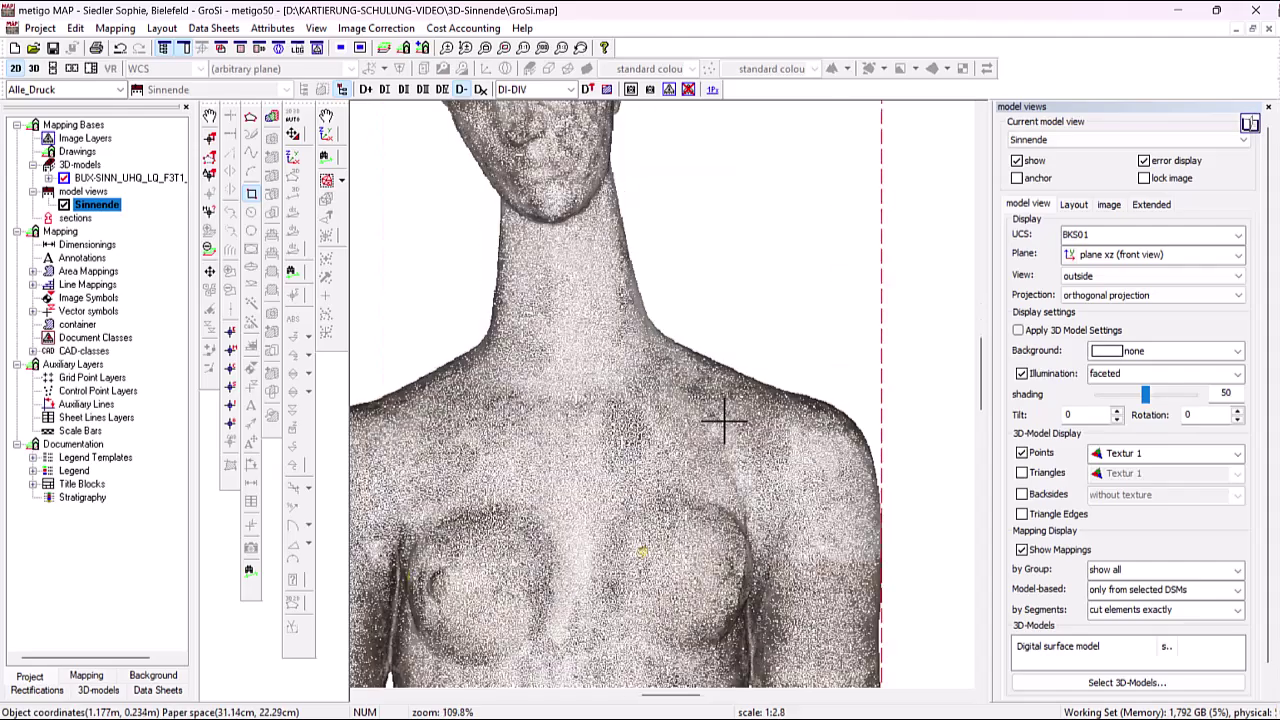
scroll(723, 420, "down", 2)
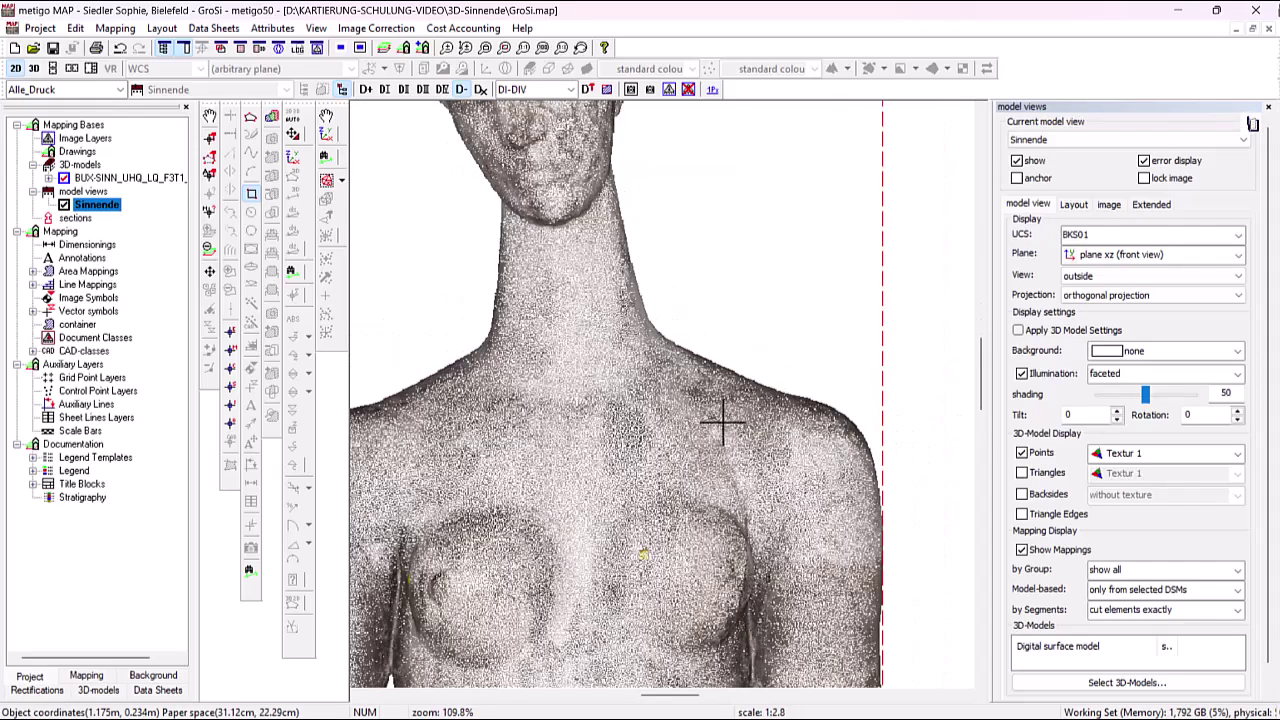
Change the colouring of the points to the standard colour and view the upper body.
left_click(1105, 455)
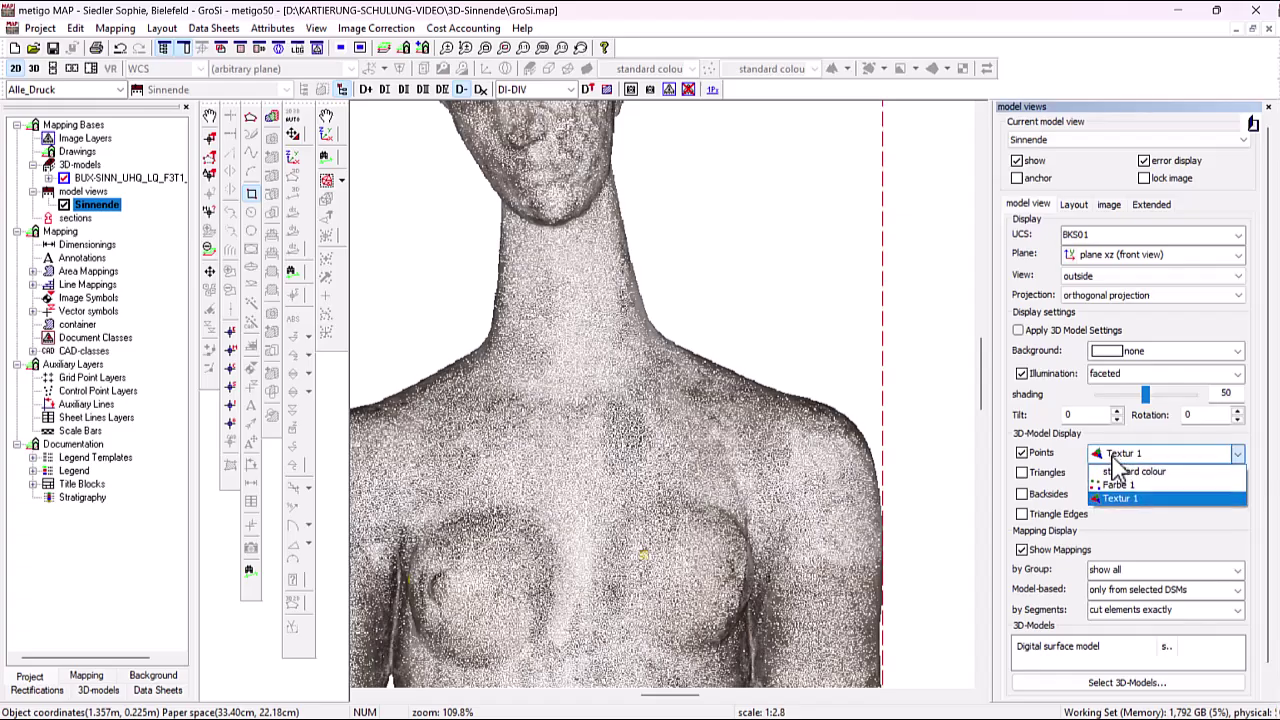
left_click(1118, 474)
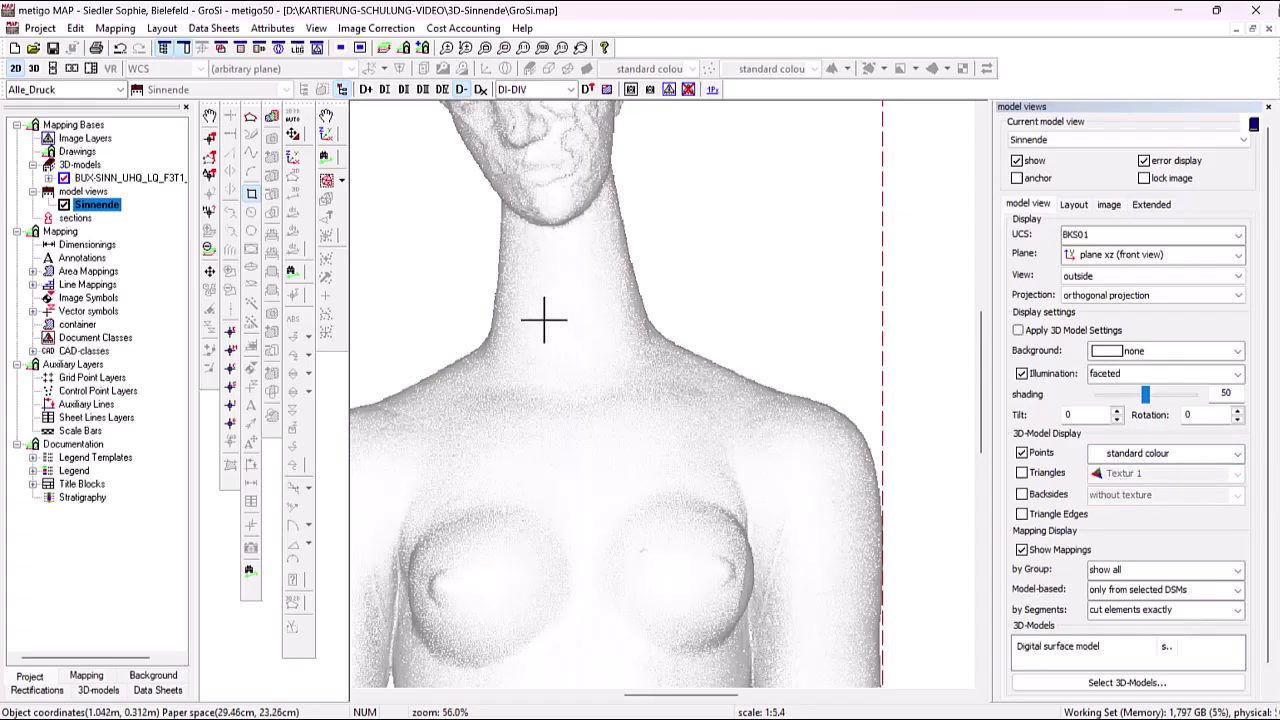
scroll(545, 320, "down", 2)
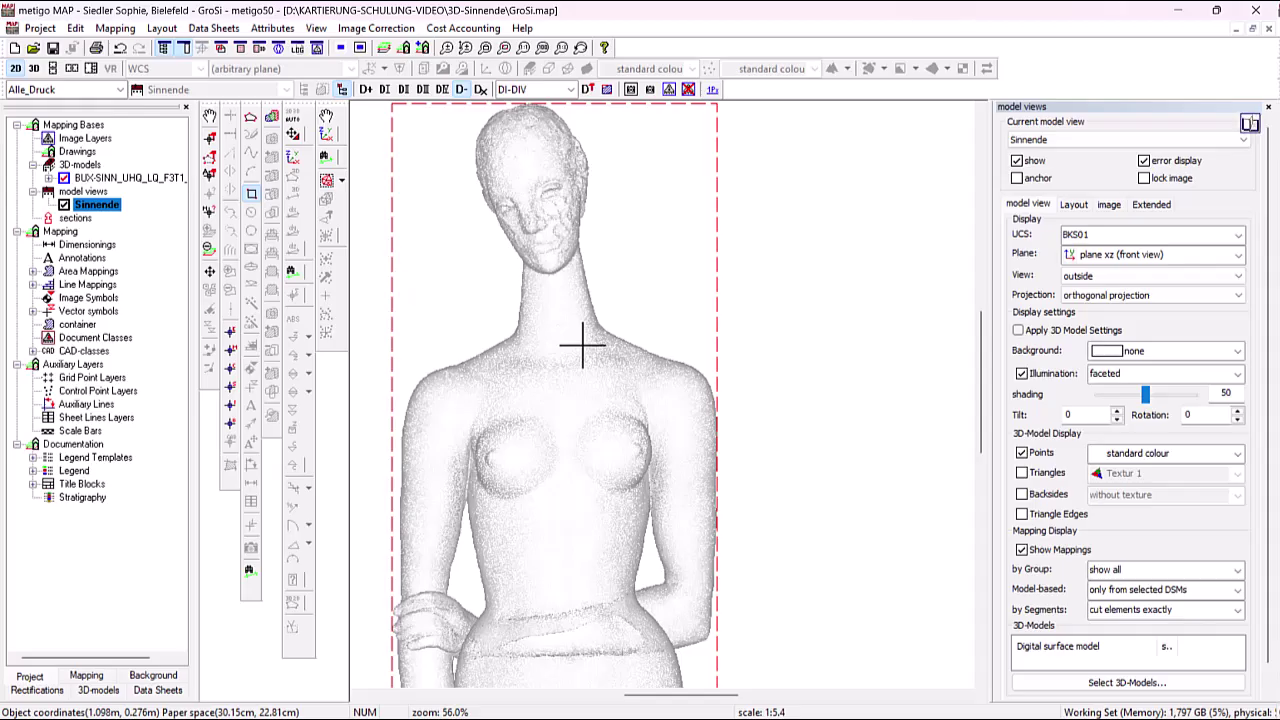
Set the points back to Textur 1, then hide the points and show the textured triangles again.
left_click(1150, 456)
left_click(1100, 490)
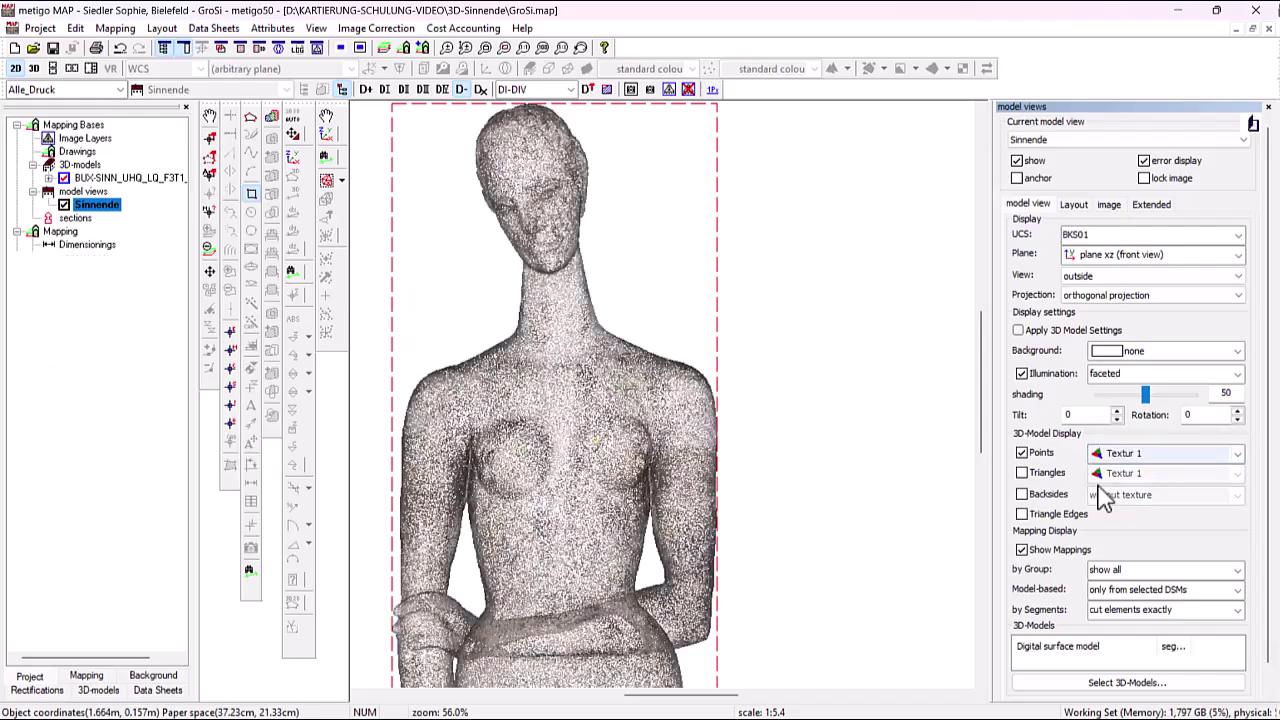
left_click(1021, 453)
left_click(1021, 473)
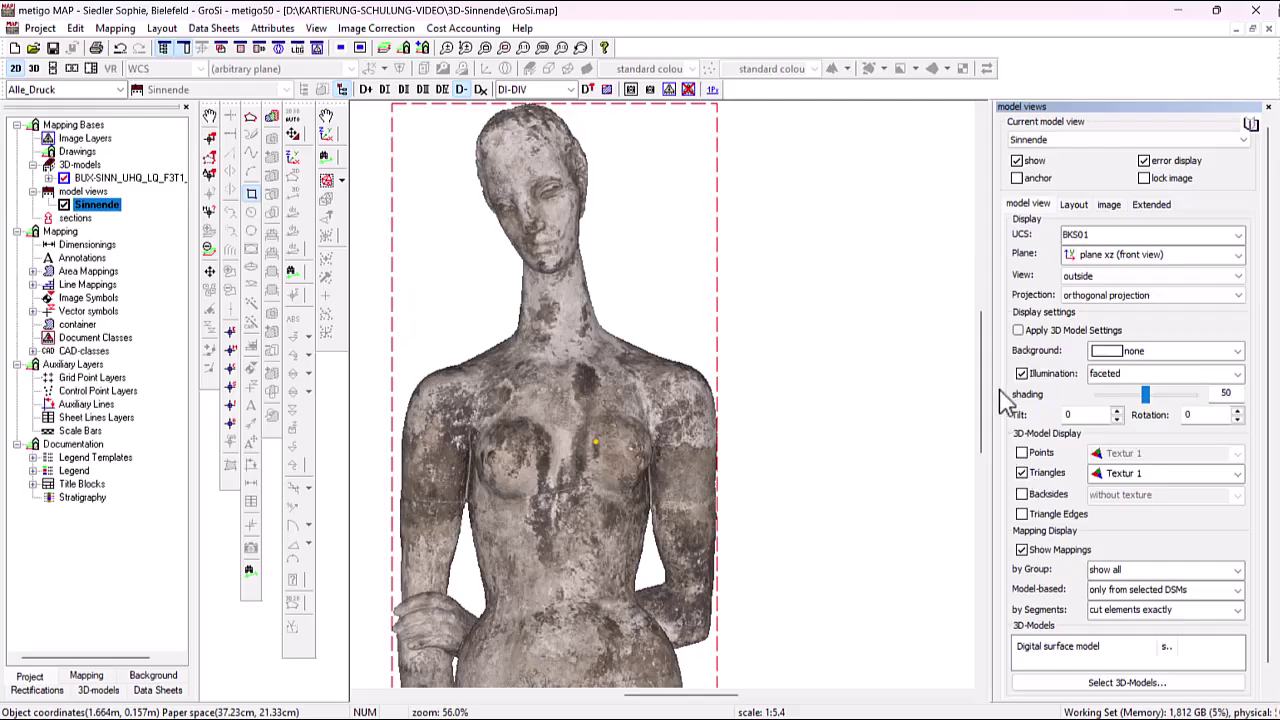
Open the layout settings of the Sinnende model view and examine the statue on the sheet at the project scale.
left_click(1074, 205)
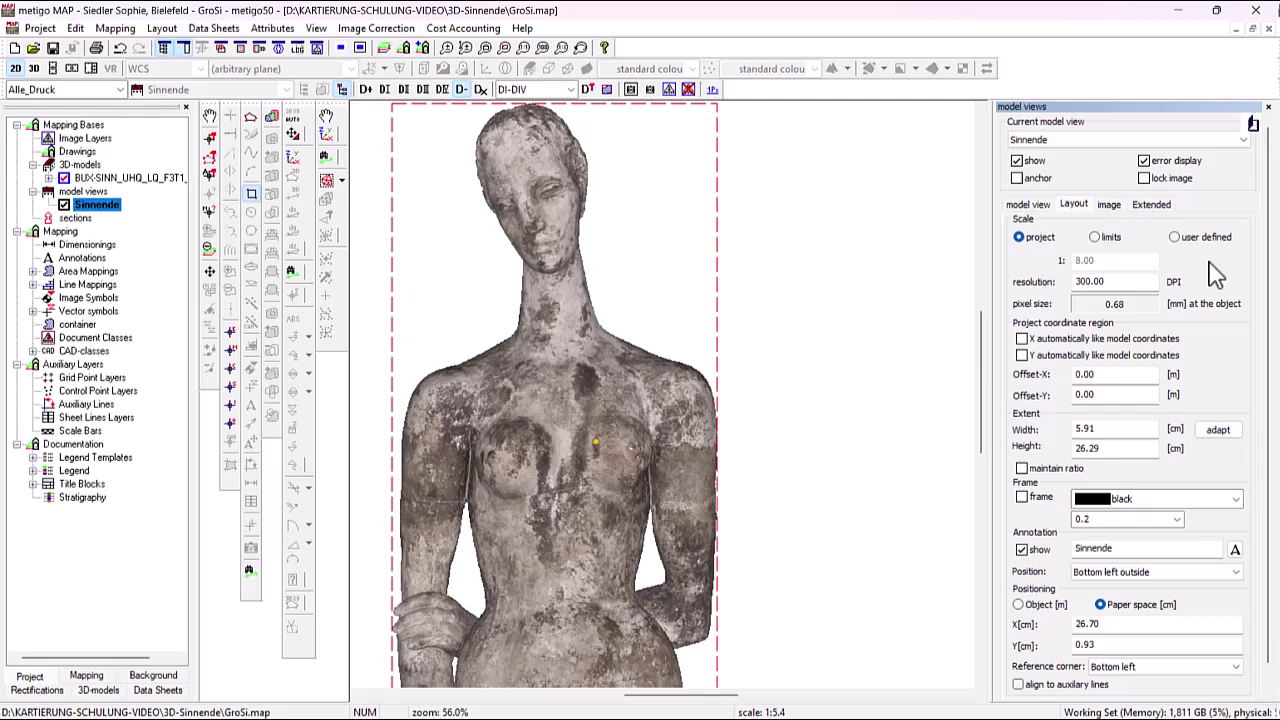
scroll(640, 316, "down", 2)
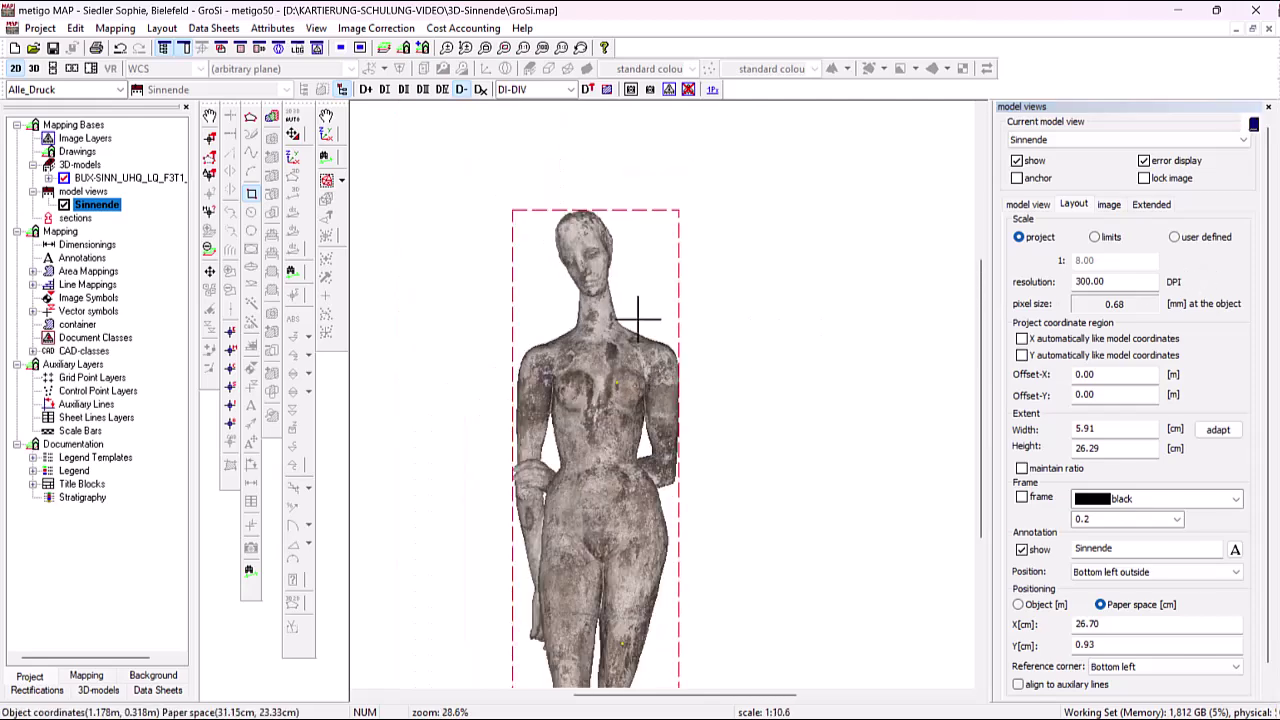
scroll(637, 318, "down", 3)
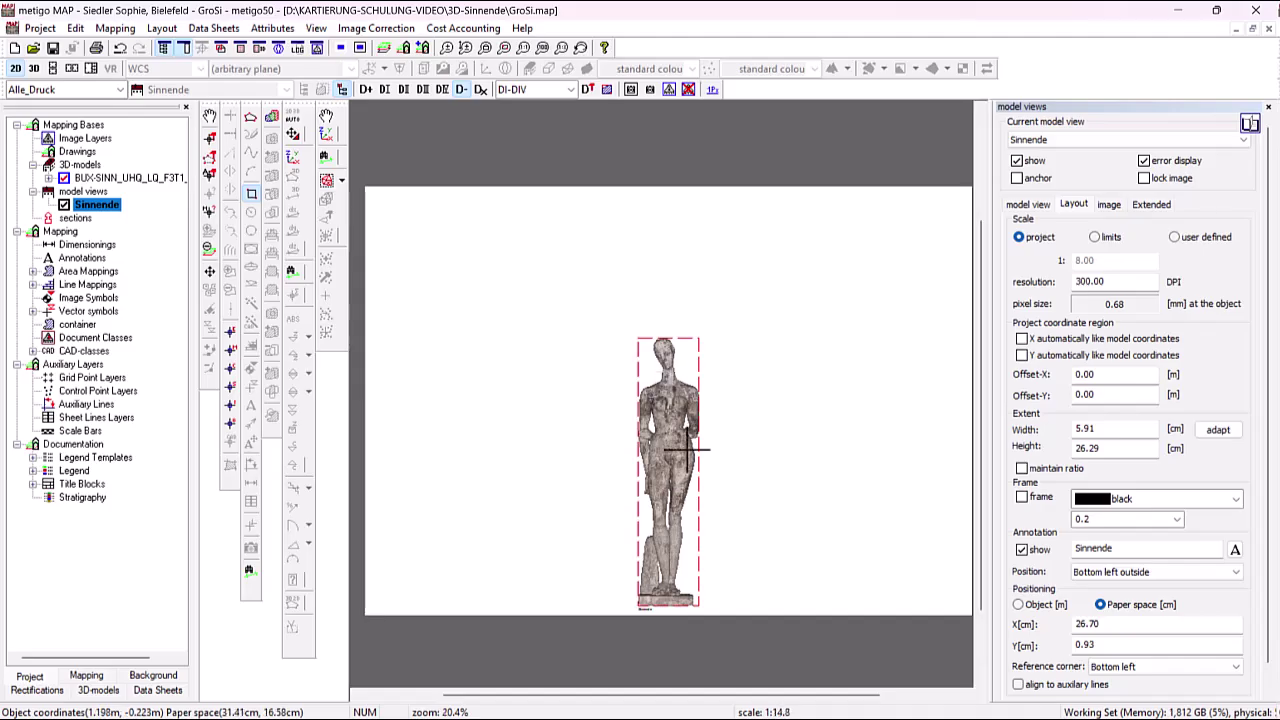
scroll(678, 425, "up", 4)
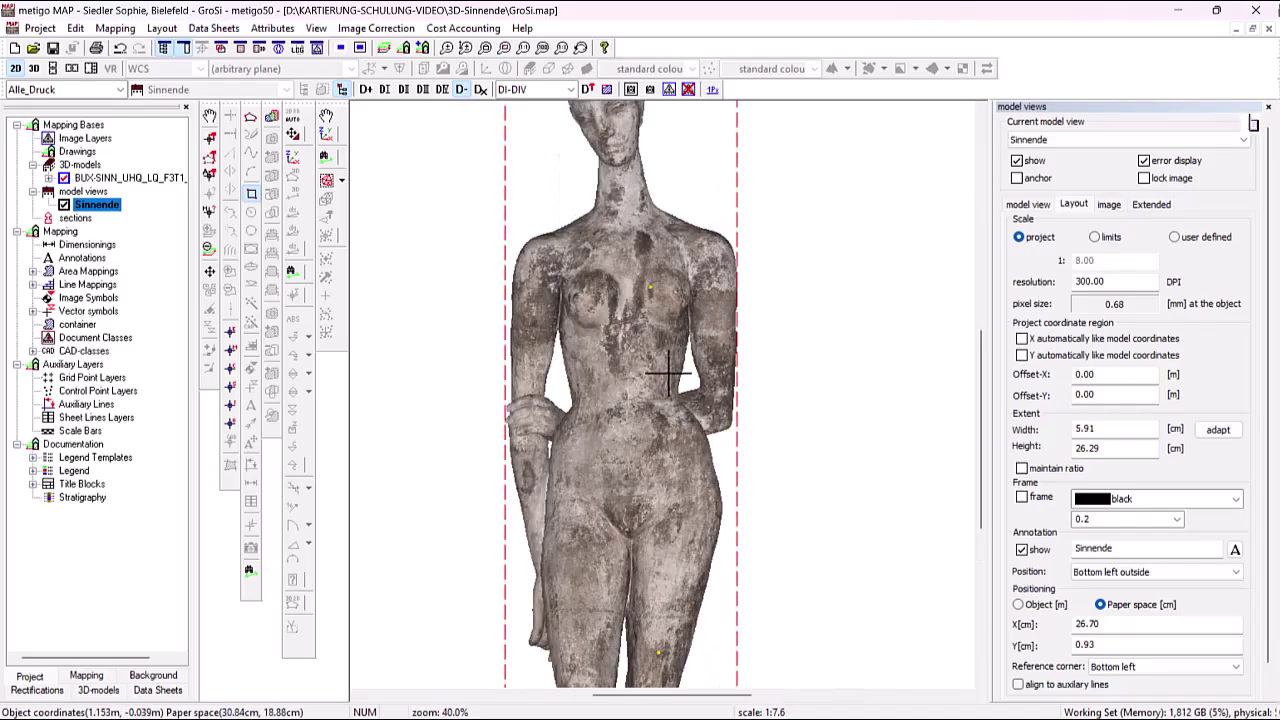
scroll(668, 372, "down", 2)
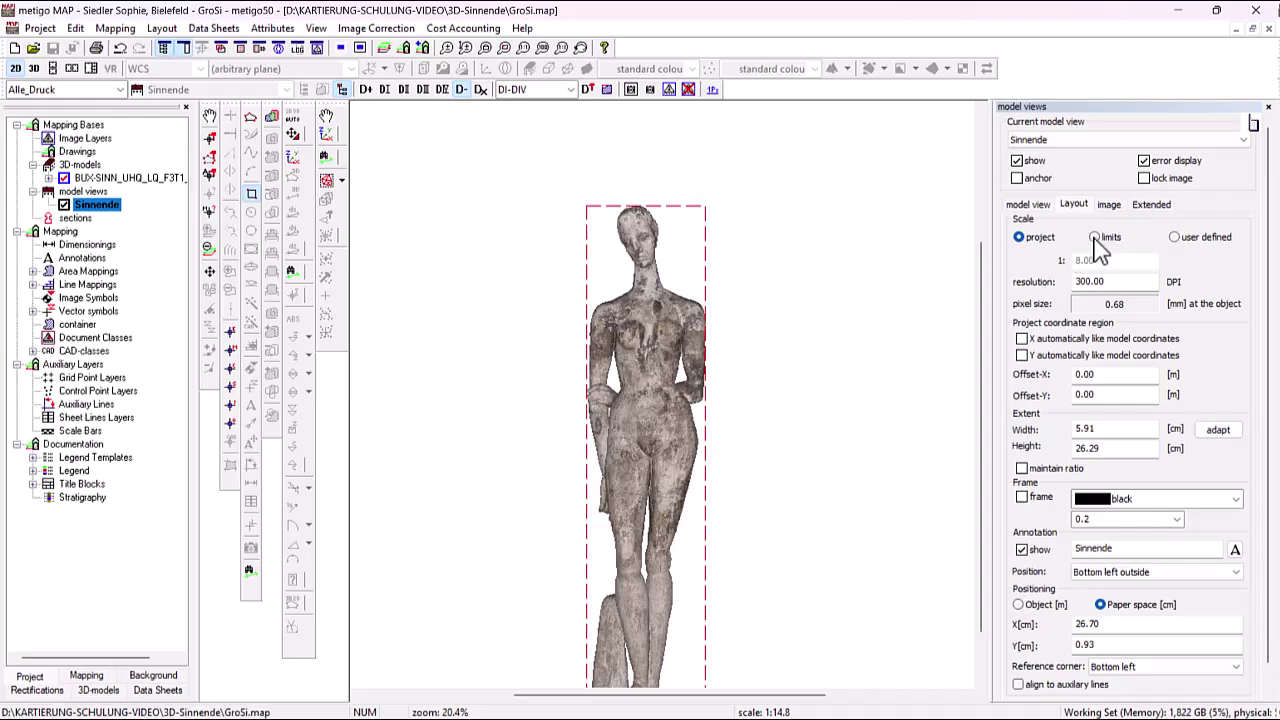
Switch the scale to limits and redraw the view frame about 5.9 × 6.4 cm, followed by one about 38.6 × 36.5 cm.
left_click(1095, 238)
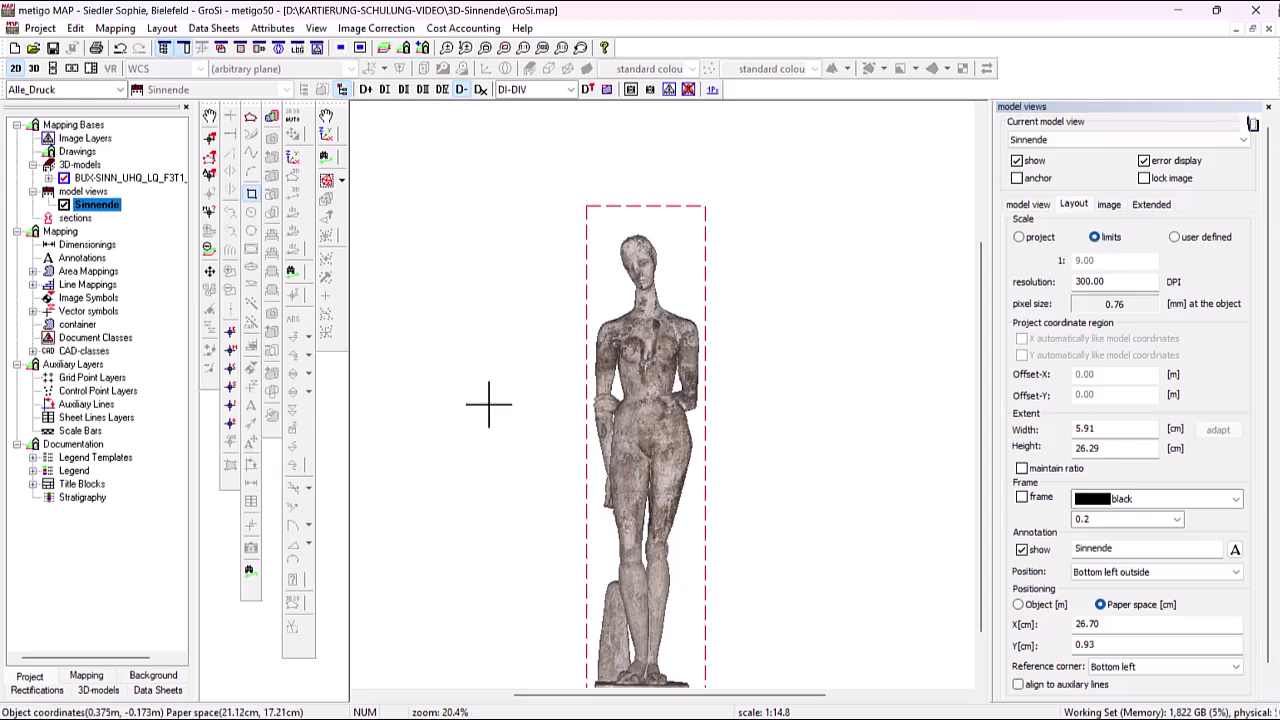
scroll(594, 400, "down", 1)
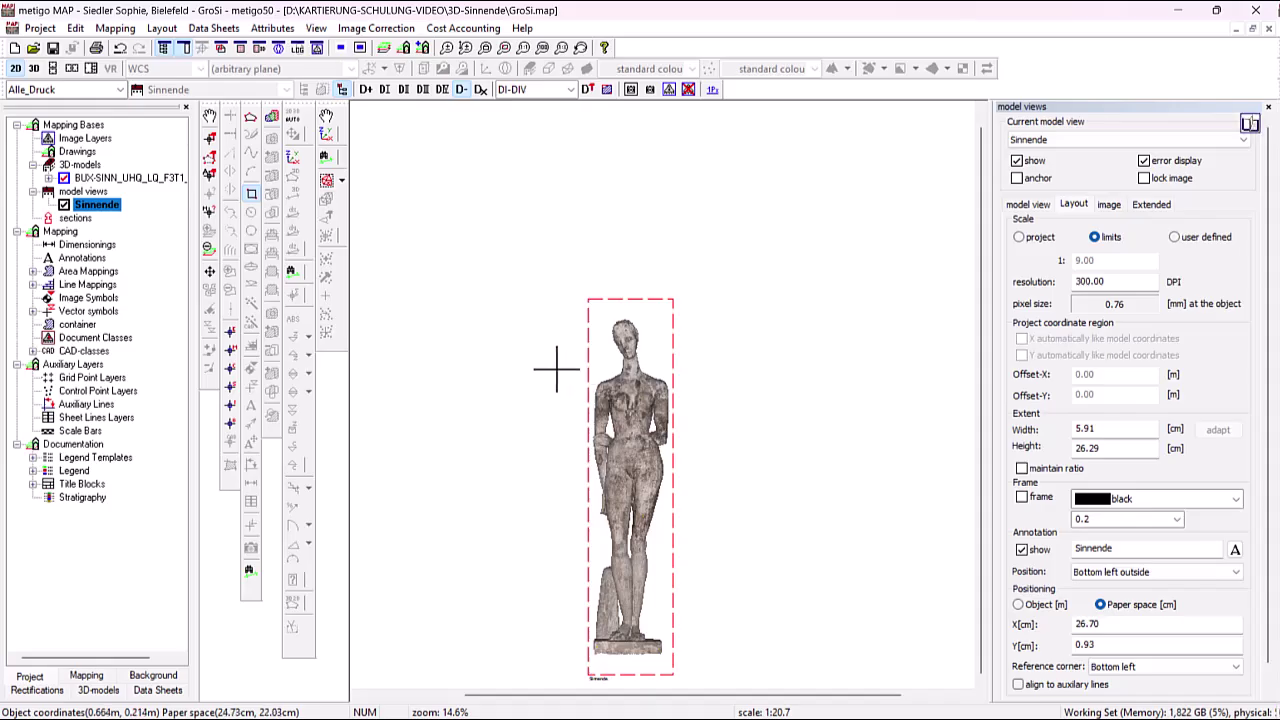
left_click(251, 194)
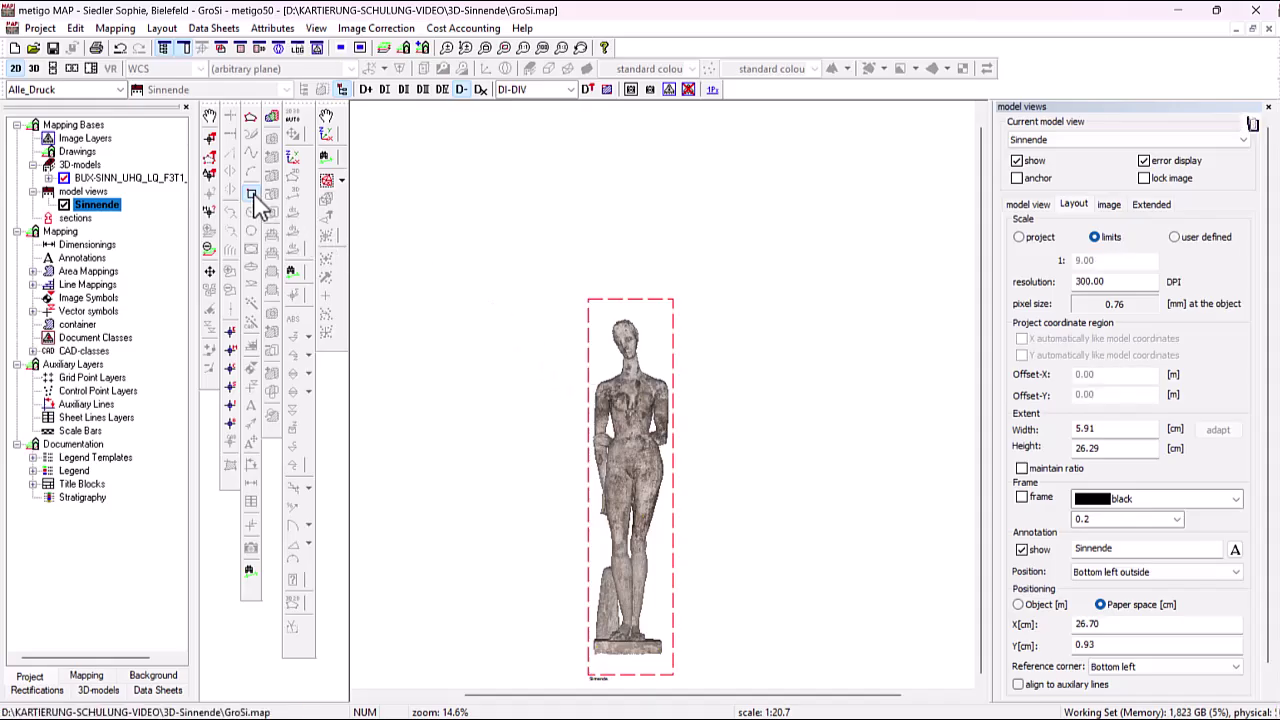
left_click_drag(410, 185, 493, 279)
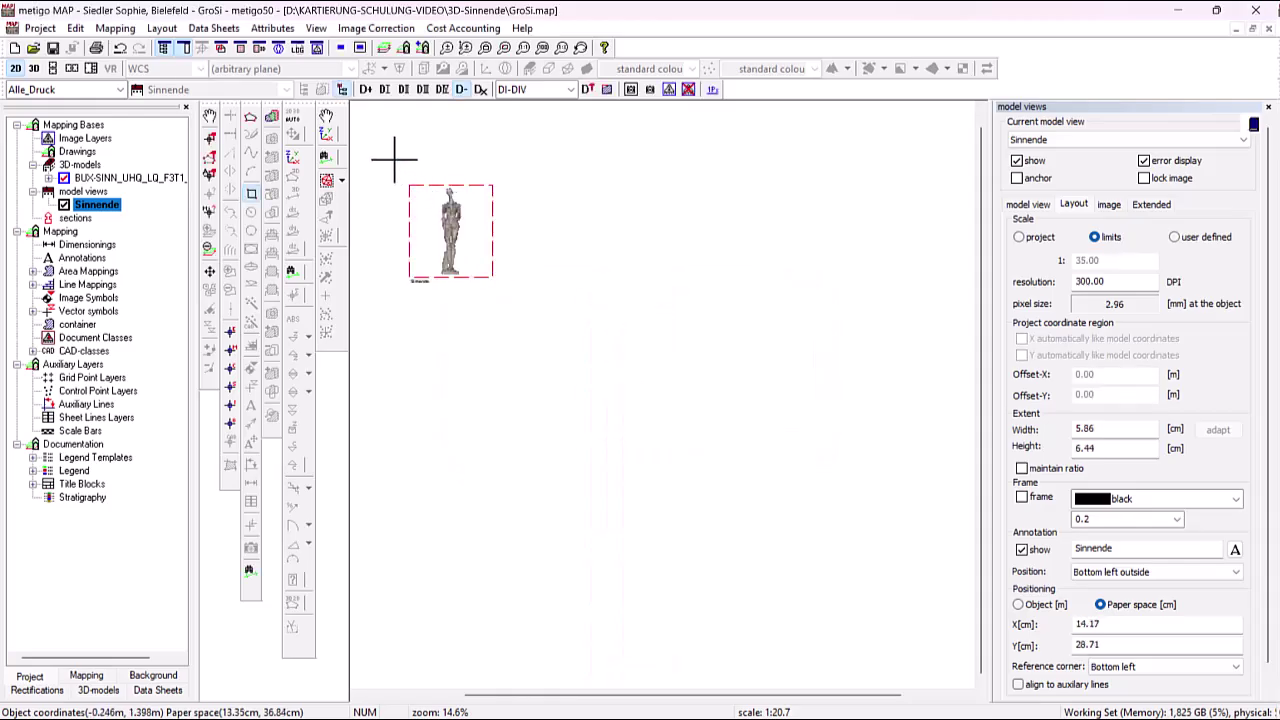
left_click_drag(378, 138, 931, 655)
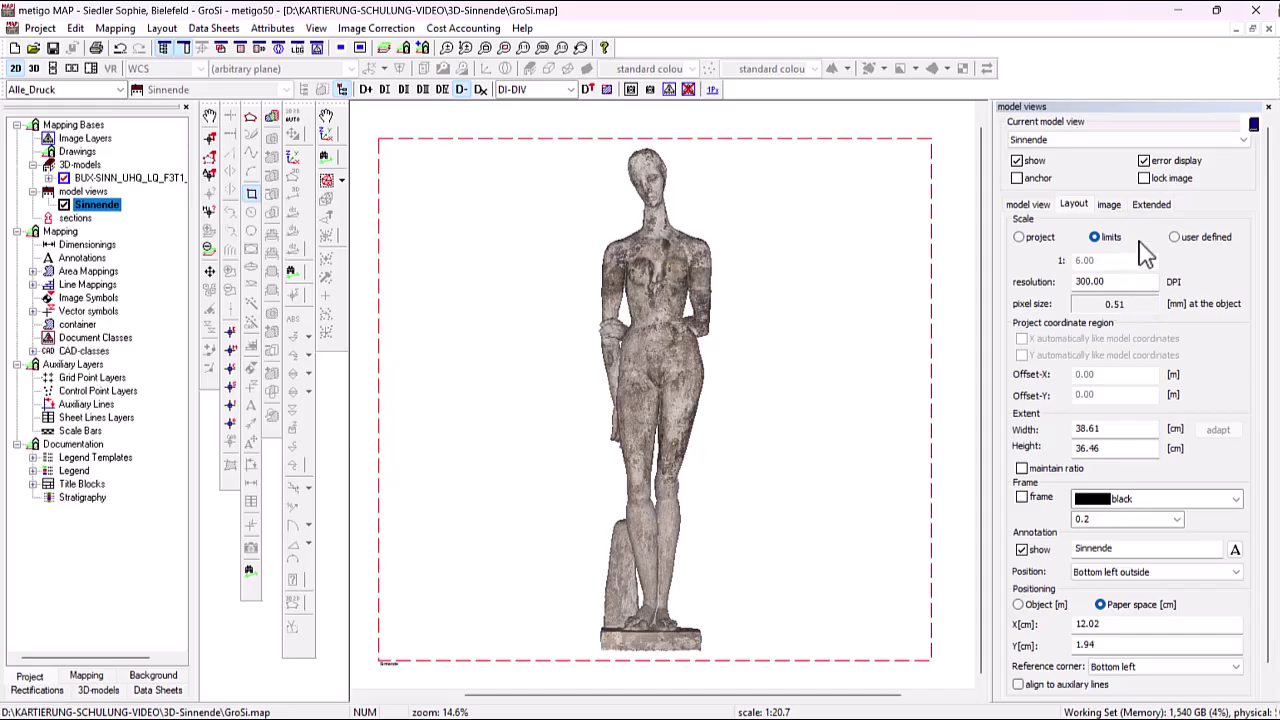
Switch to a user defined scale and try 1:10 followed by 1:1 for the Sinnende view.
left_click(1175, 238)
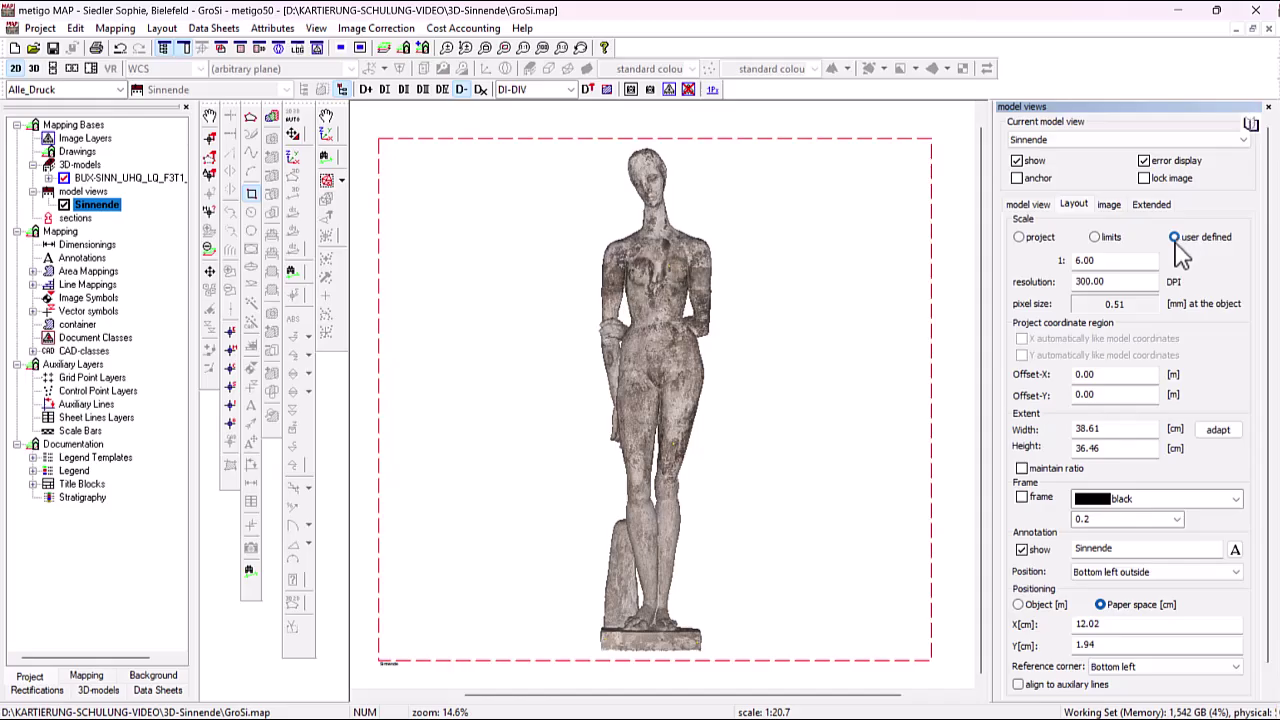
left_click_drag(1111, 260, 1050, 264)
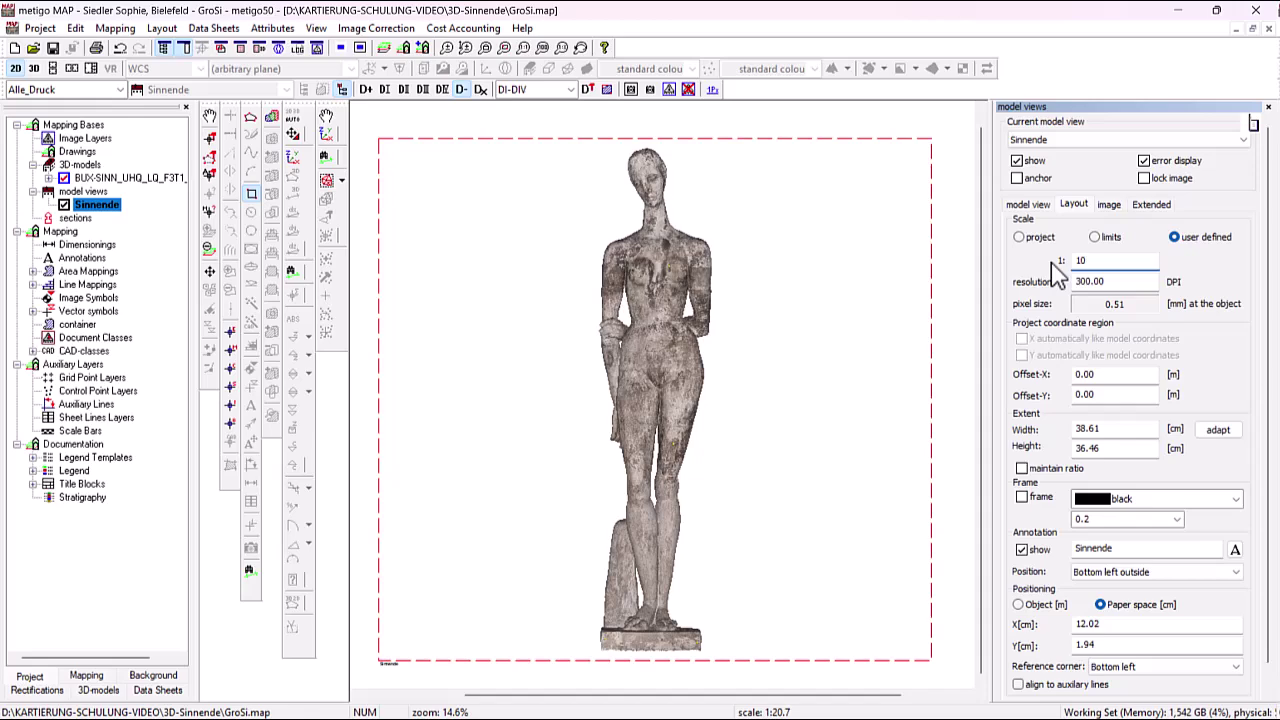
key("Return")
left_click_drag(1108, 262, 1070, 262)
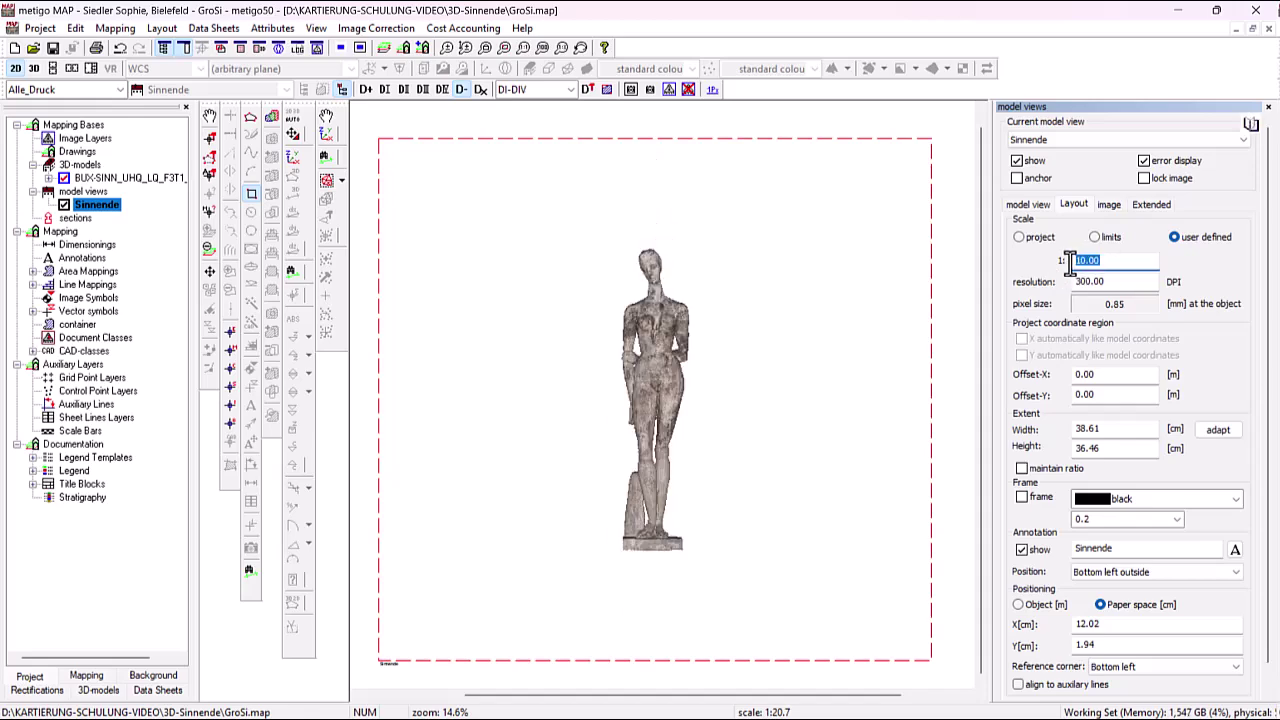
type("1")
key("Return")
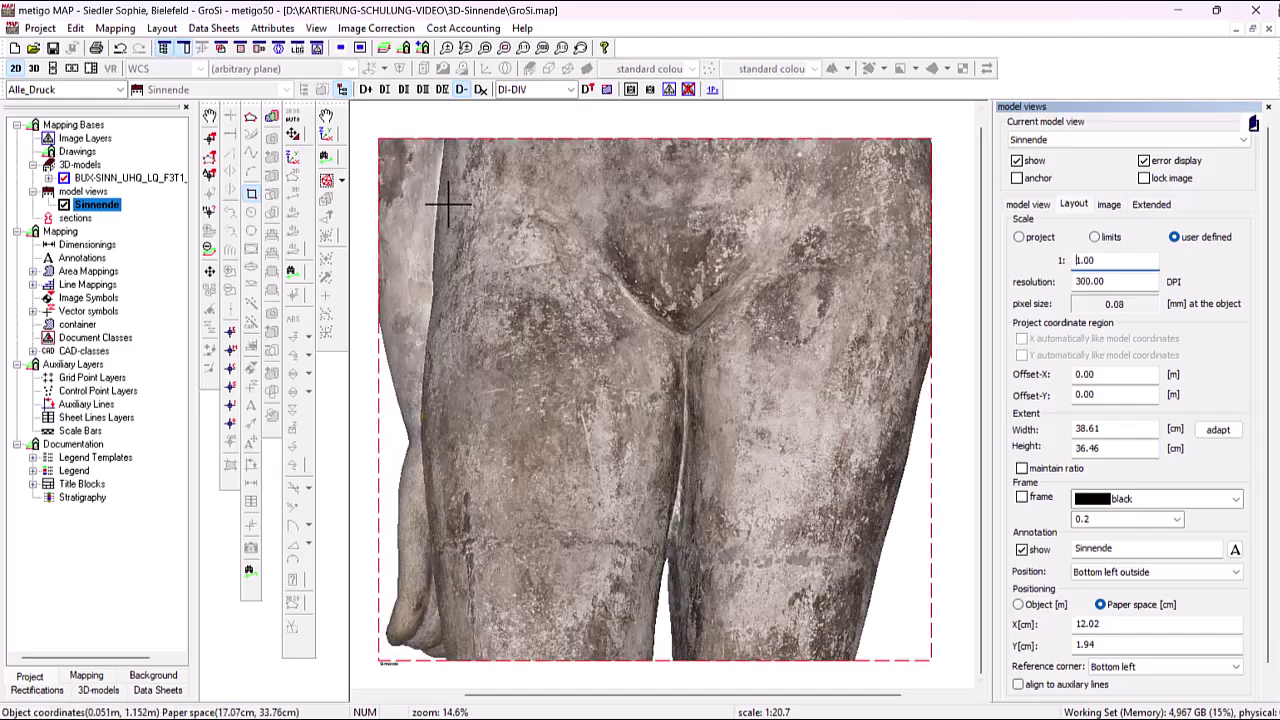
Move the statue inside the view frame to show the head and use a scale of 1:0.70.
left_click(294, 140)
left_click_drag(680, 191, 700, 591)
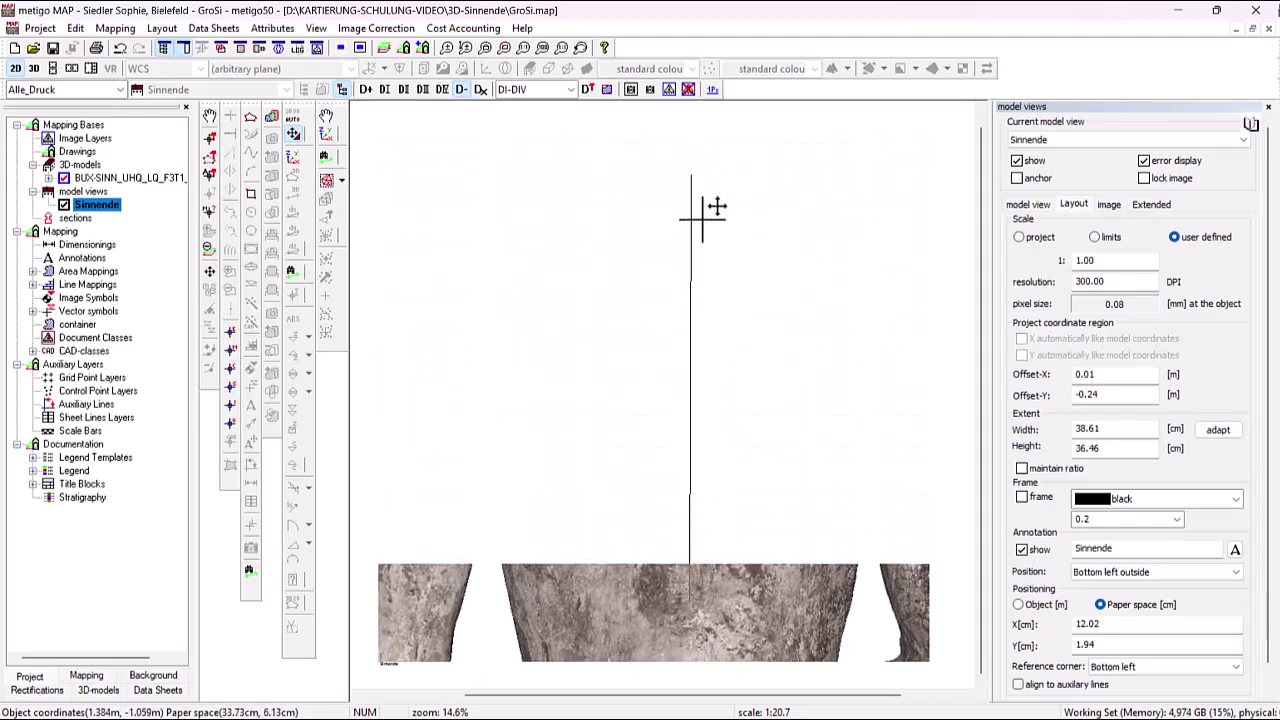
left_click_drag(703, 219, 682, 372)
mouse_move(709, 580)
left_mouse_down()
mouse_move(714, 612)
mouse_move(680, 483)
mouse_move(694, 277)
mouse_move(714, 345)
left_mouse_up()
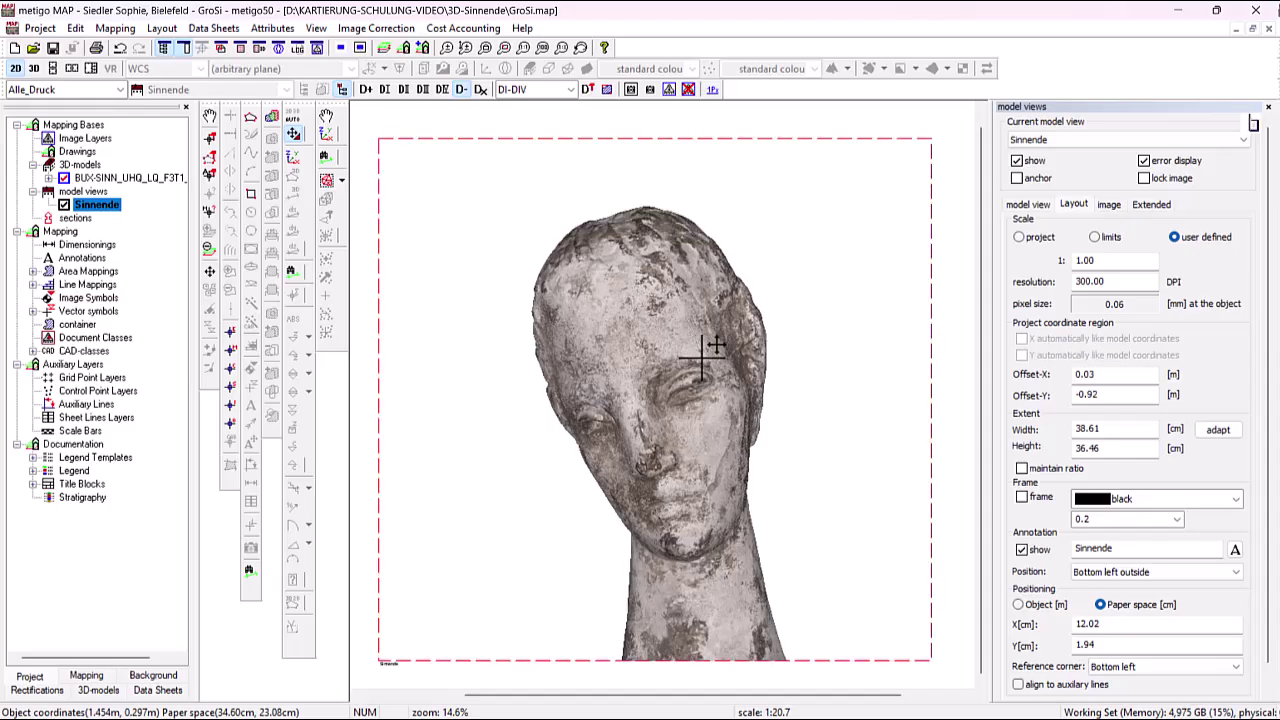
left_click_drag(708, 349, 891, 416)
Examine the enlarged head with the Alle_Druck mappings displayed, and return to the project overview.
scroll(817, 440, "up", 2)
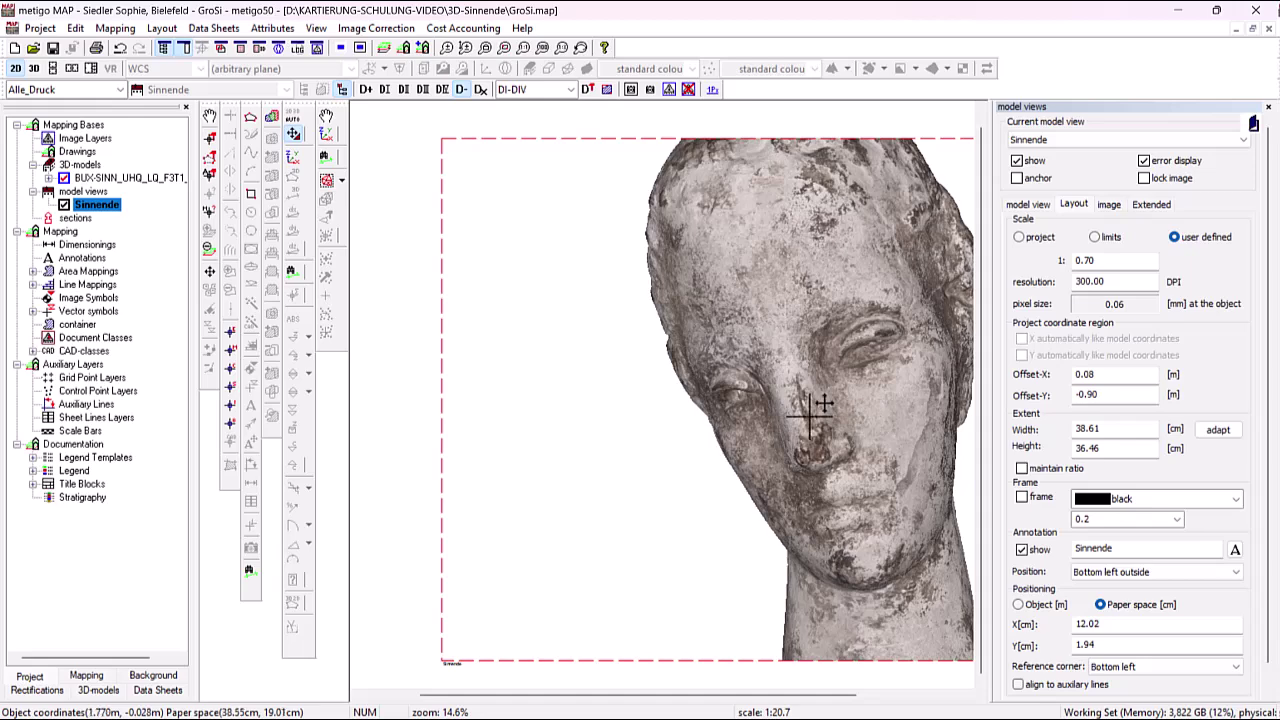
left_click(87, 677)
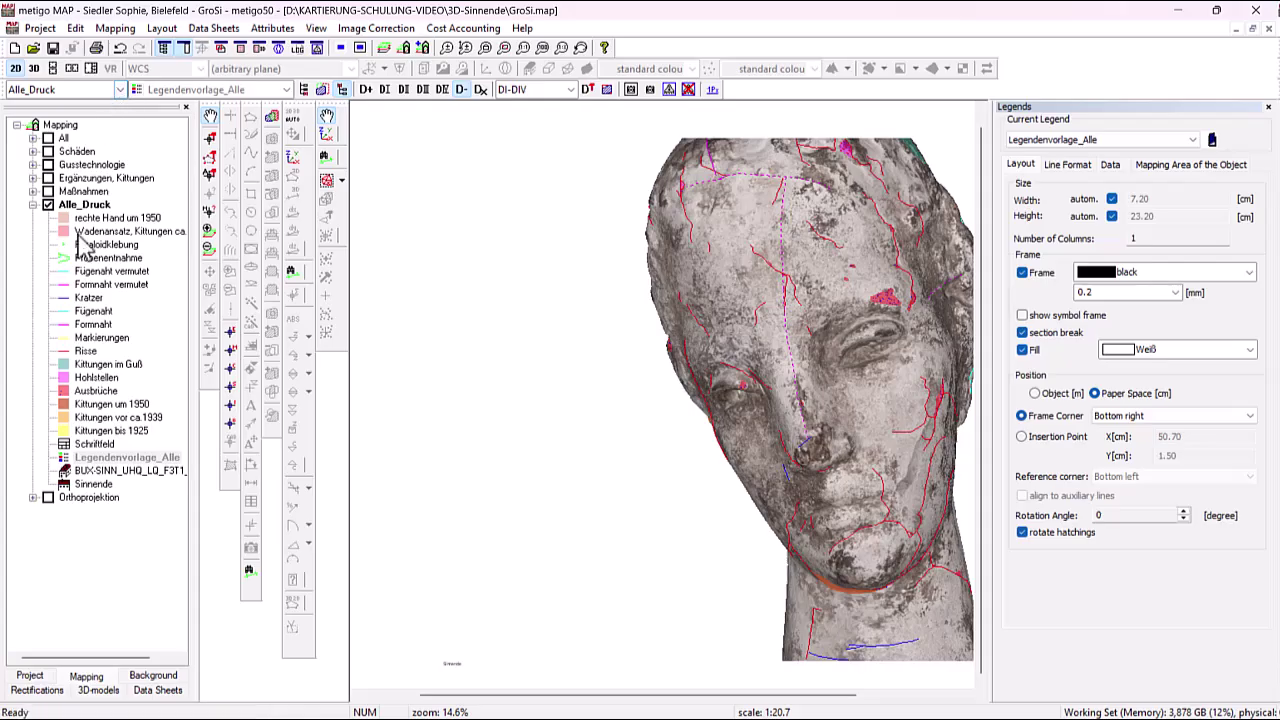
left_click(30, 678)
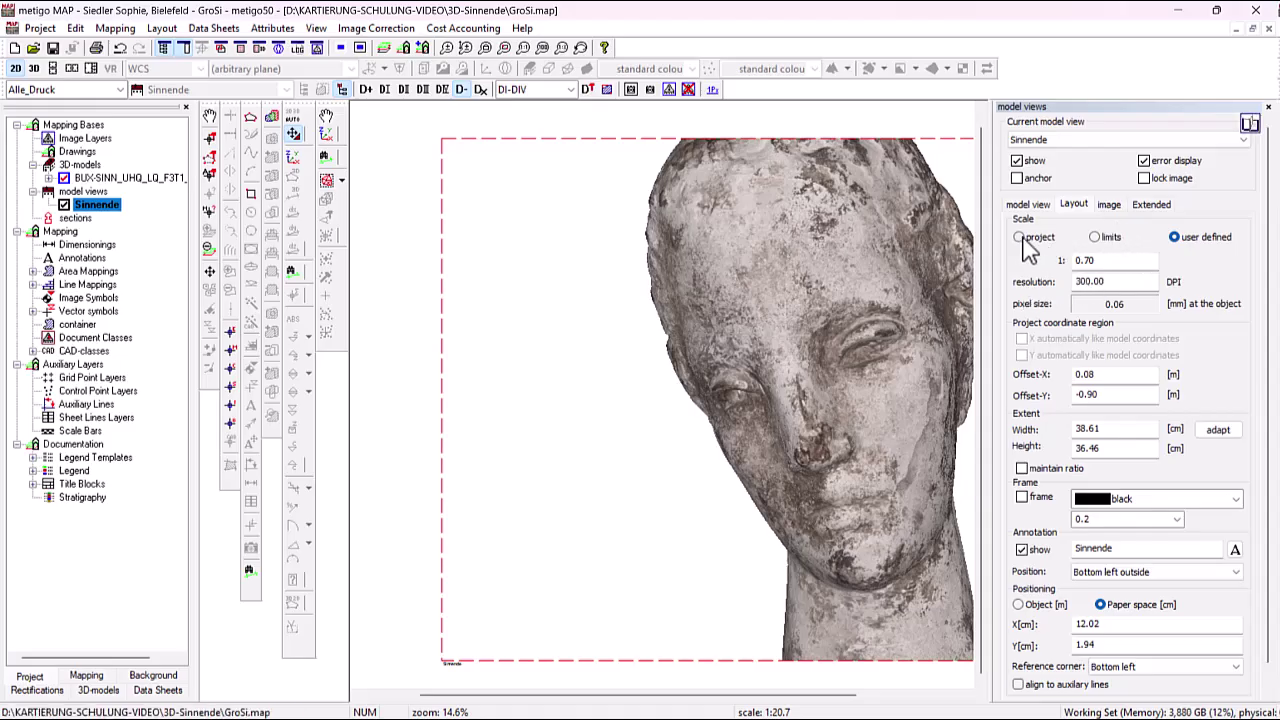
Return the view to the project scale and move the whole statue into the frame.
left_click(1028, 240)
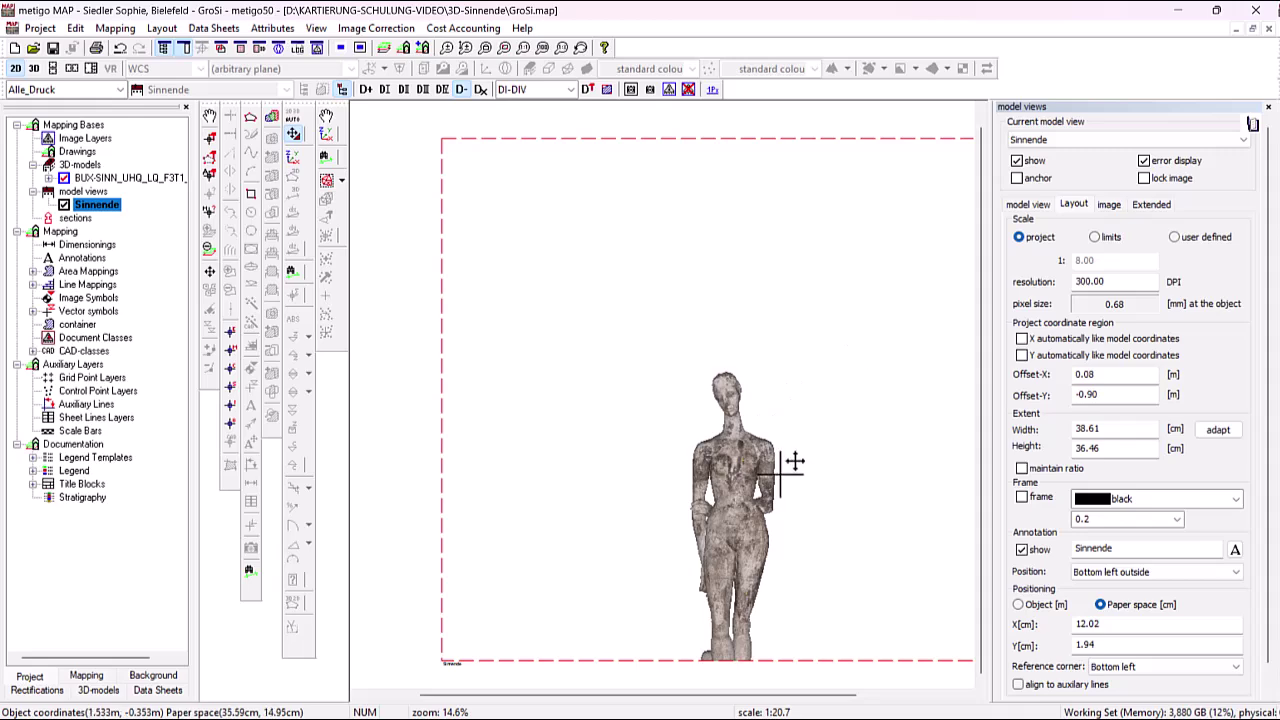
scroll(783, 430, "down", 1)
left_click_drag(685, 462, 697, 423)
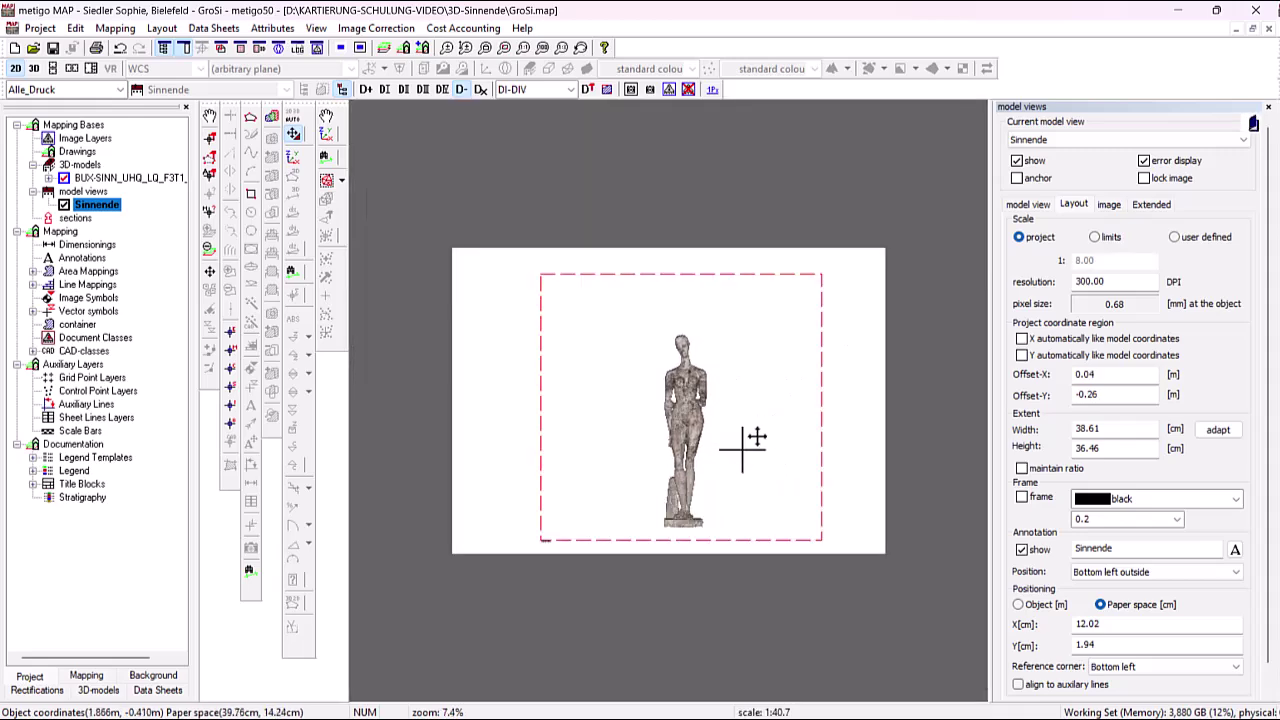
Align X and Y automatically with the model coordinates and adapt the view's extent to the statue.
left_click(1021, 339)
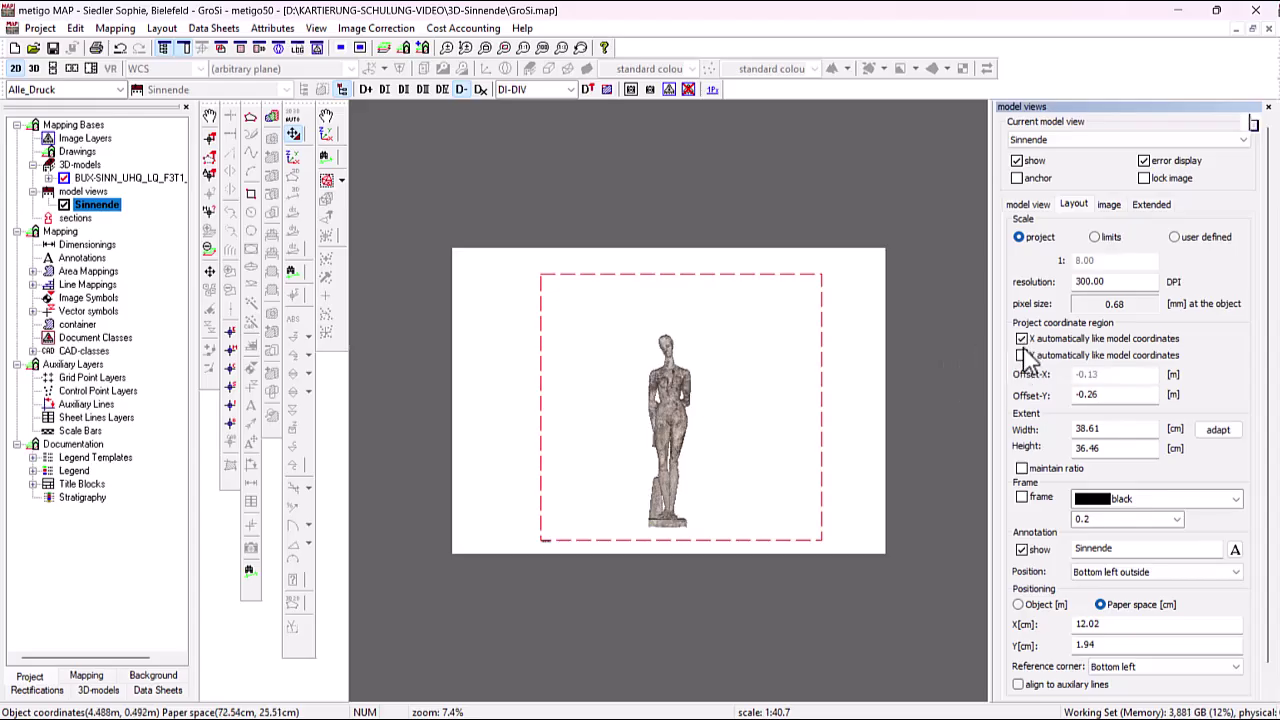
left_click(1022, 356)
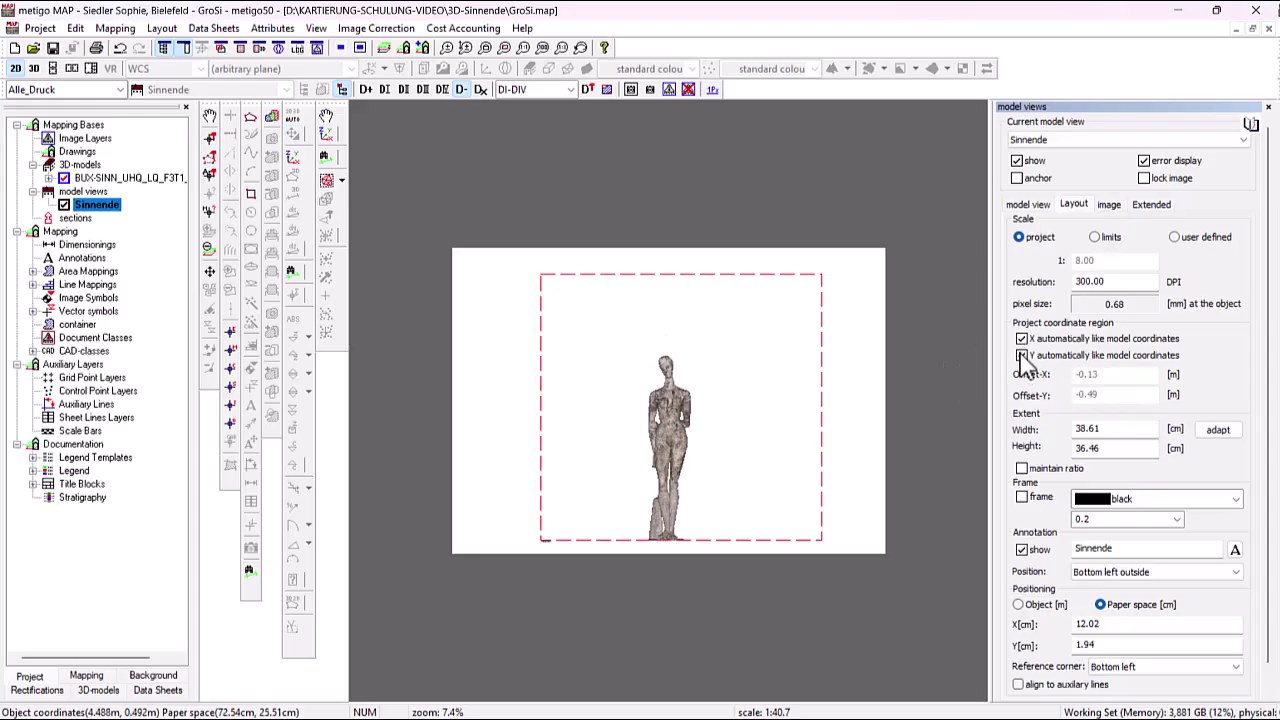
left_click(1226, 438)
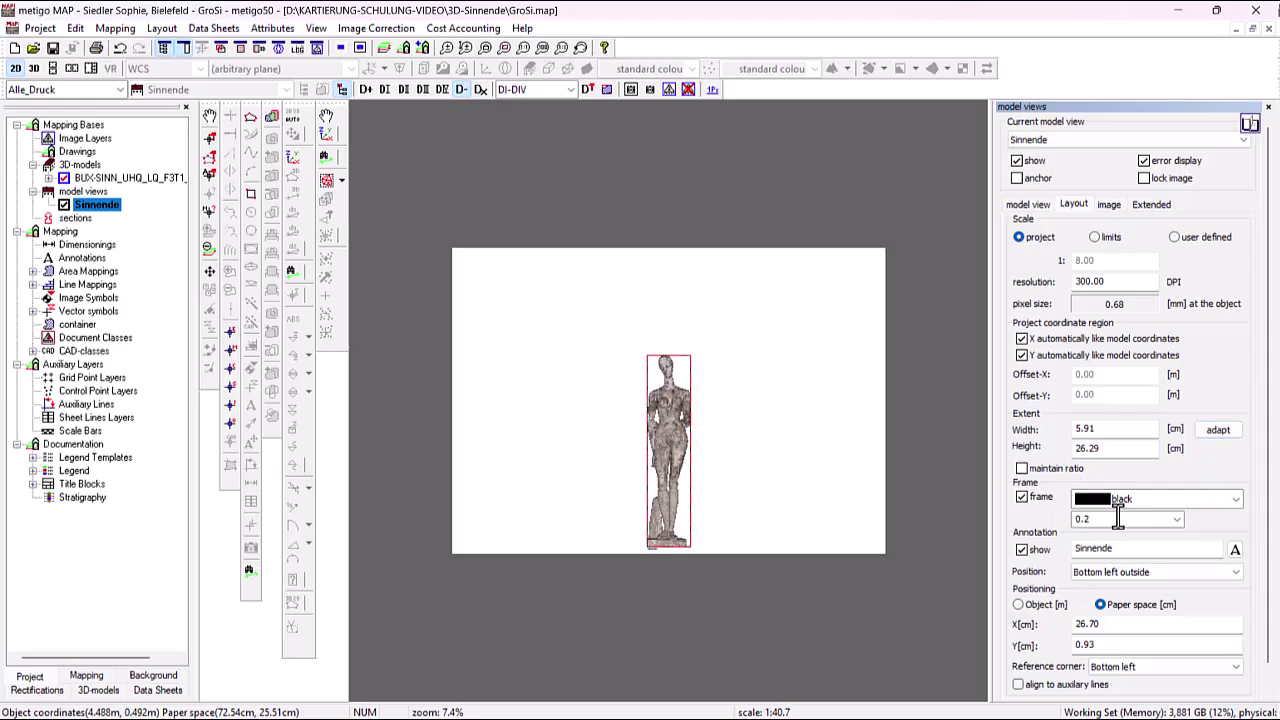
Show a black frame with line weight 0.2 around the view and accept the annotation format with Arial at 3.0 mm.
left_click(1178, 520)
left_click(1179, 520)
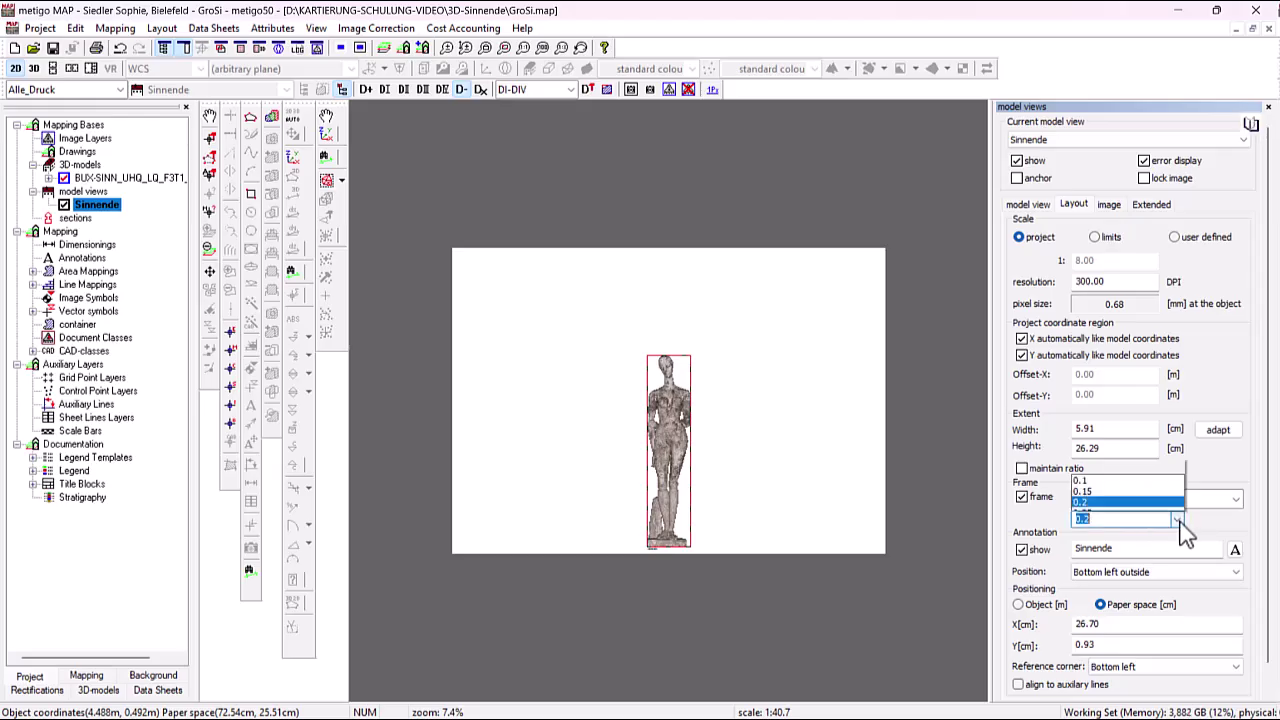
left_click(1179, 520)
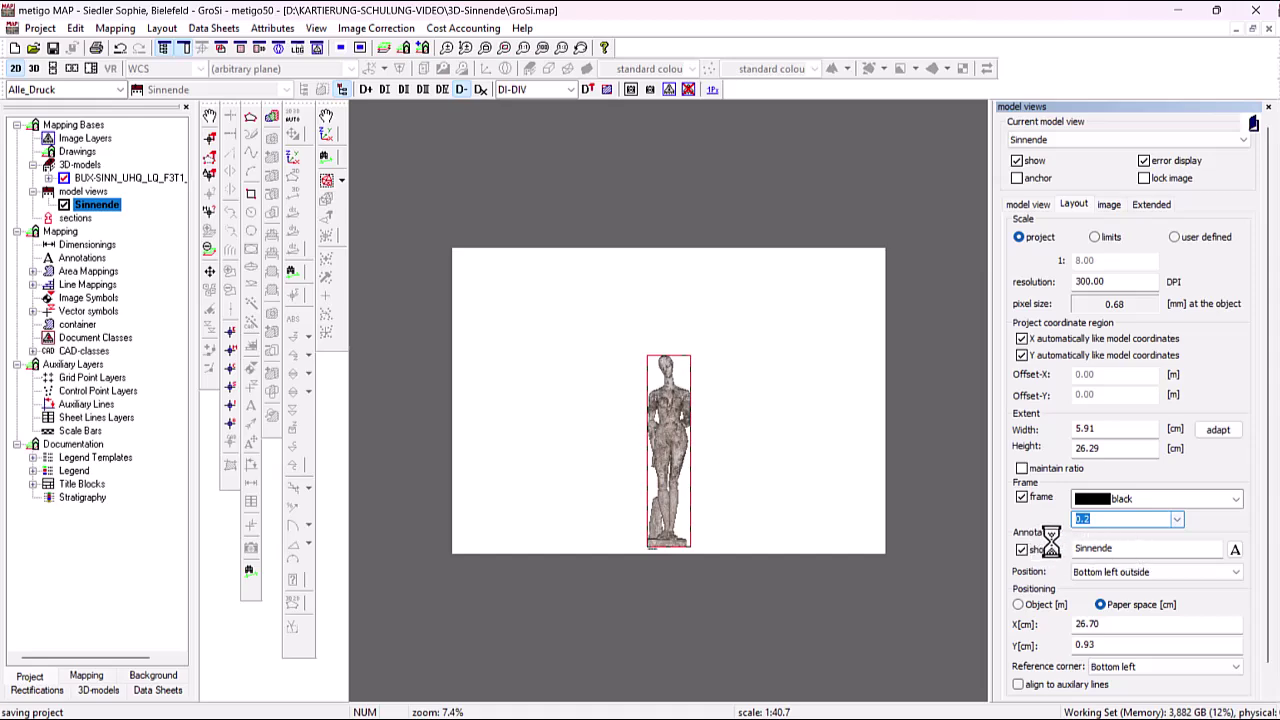
left_click(1235, 549)
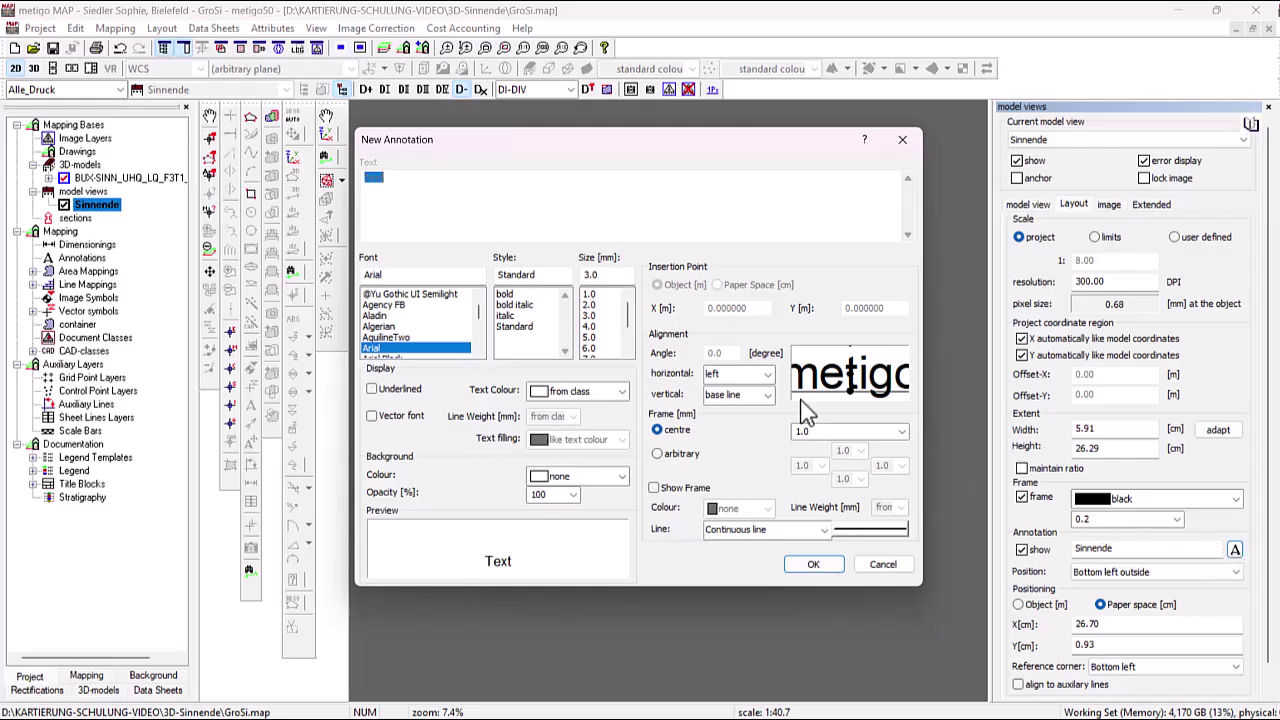
left_click(815, 566)
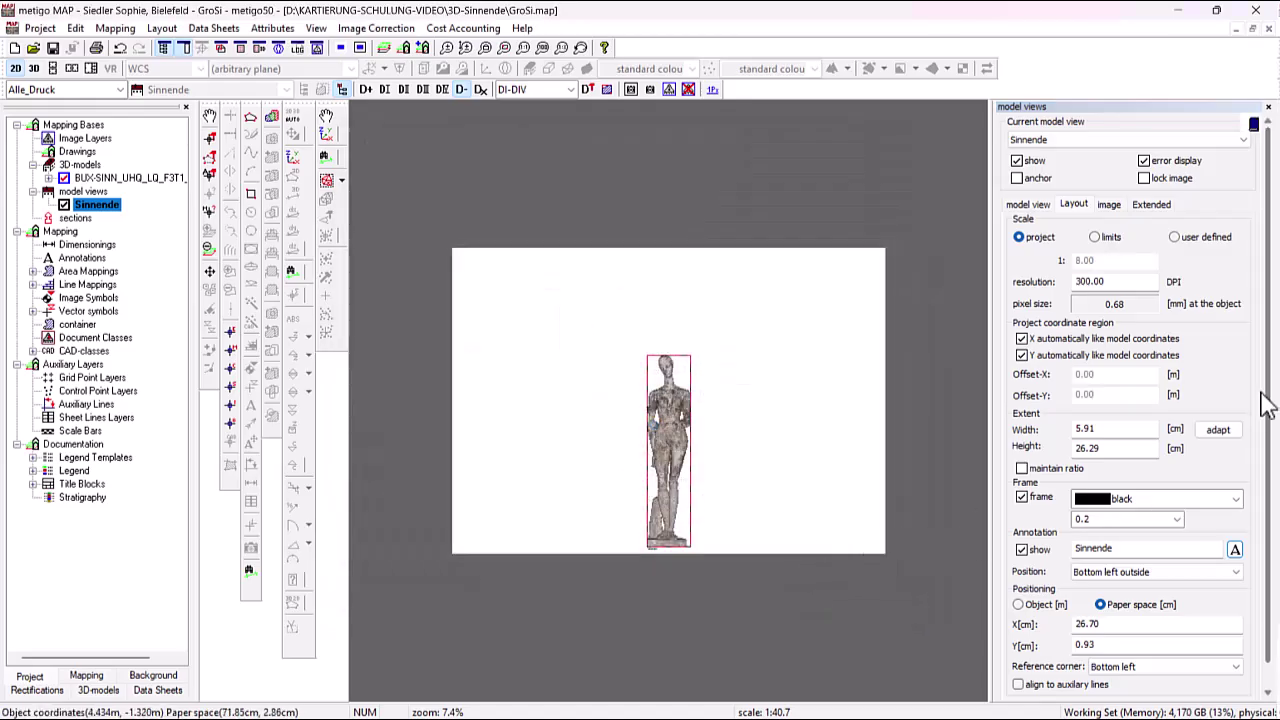
Turn off the automatic X and Y alignment with the model coordinates.
scroll(1271, 420, "down", 1)
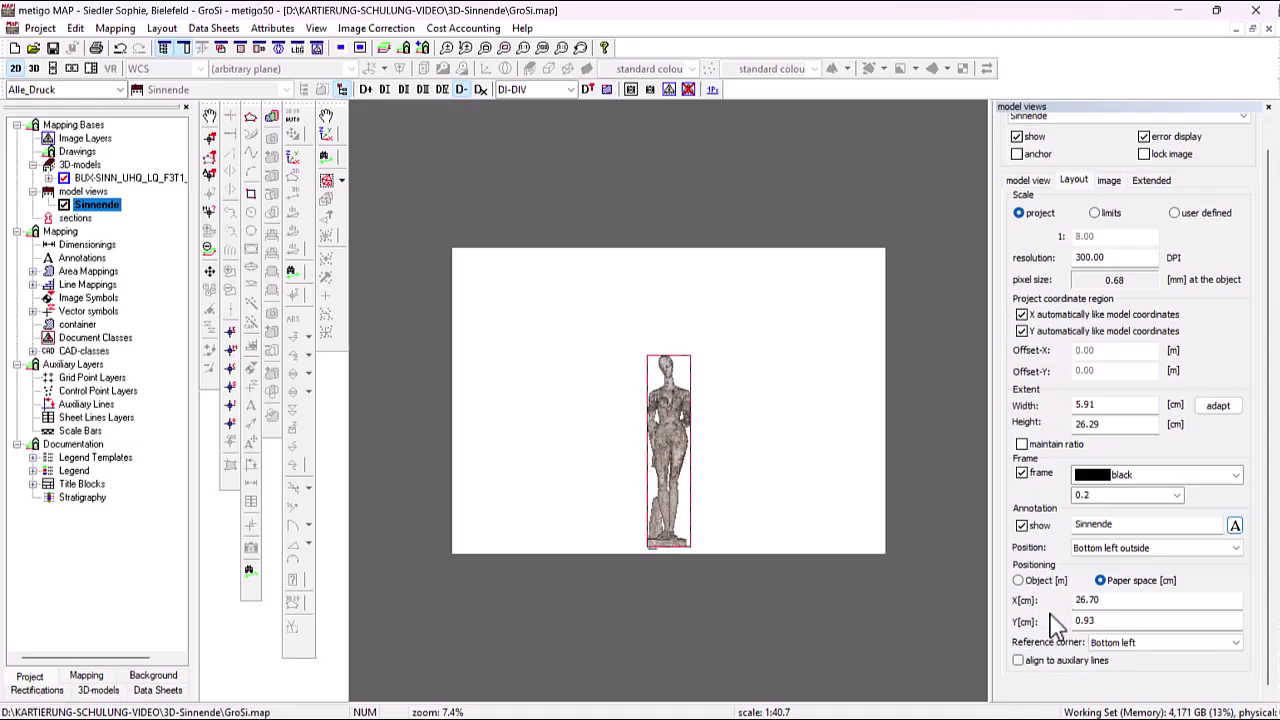
left_click(1022, 316)
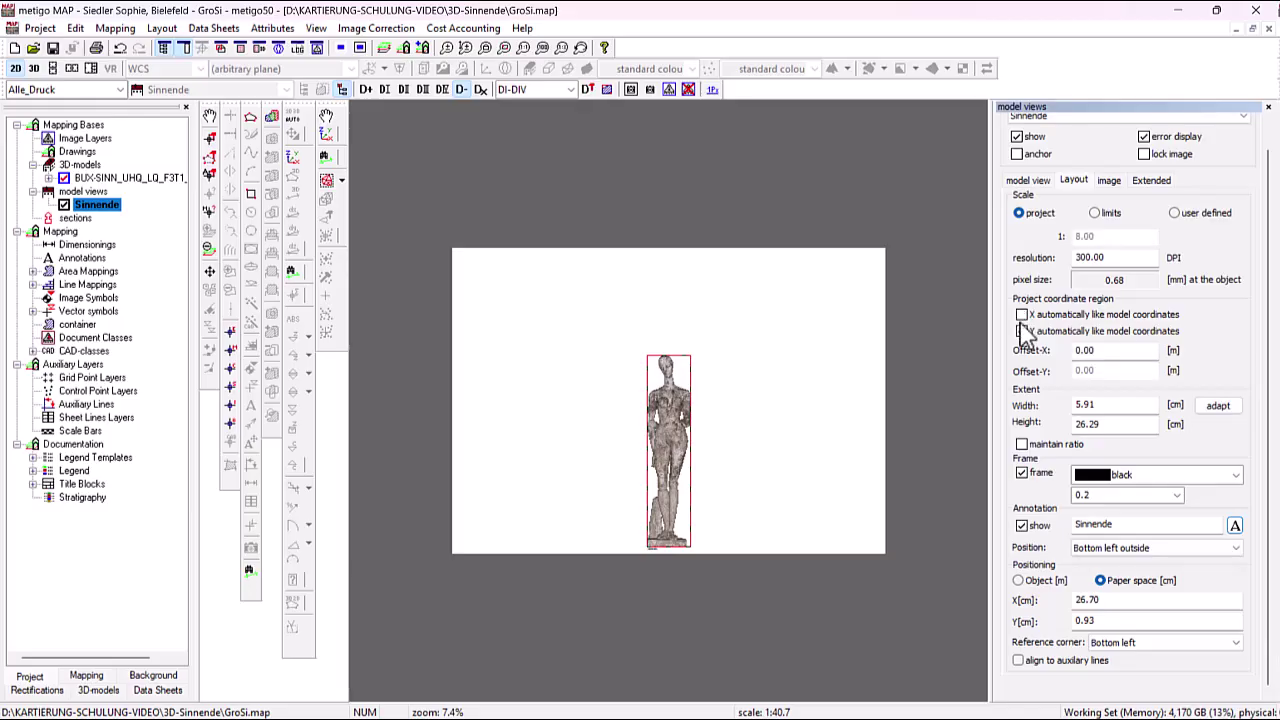
left_click(1022, 332)
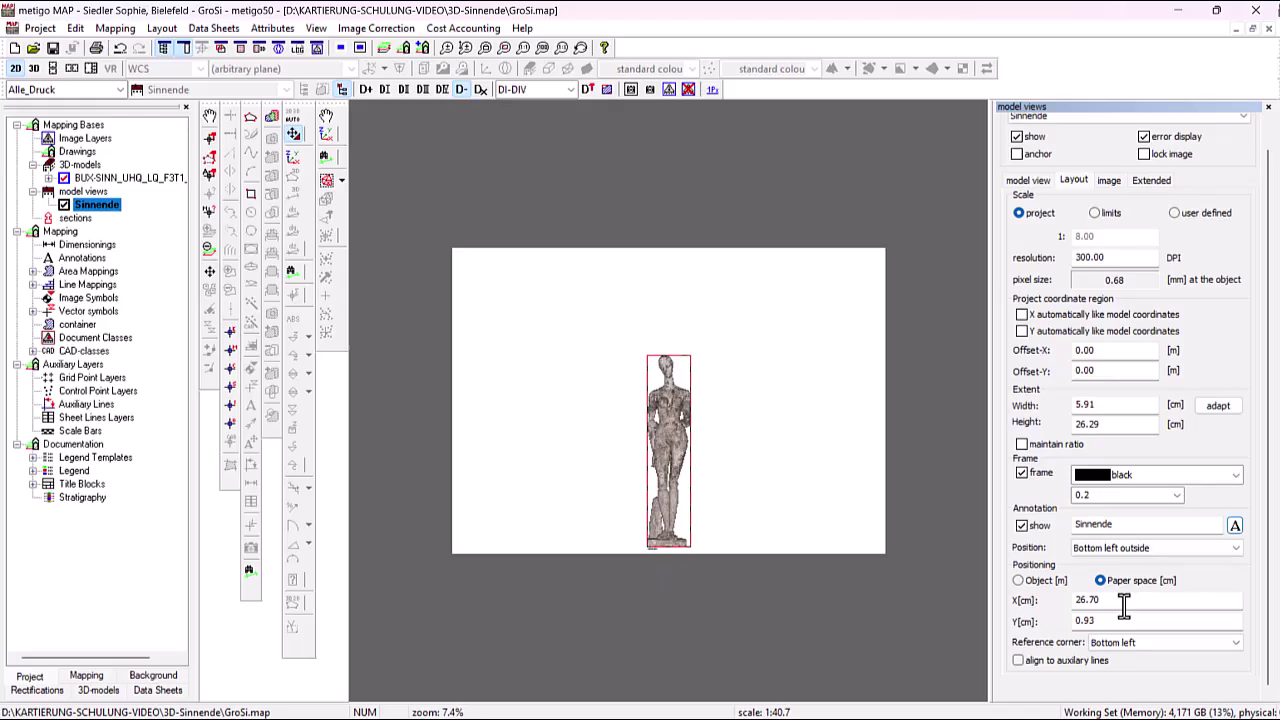
Position the view's bottom left corner in paper space at X 5 cm and Y 5 cm and inspect its placement.
left_click_drag(1120, 599, 1054, 599)
type("5")
key("Return")
left_click_drag(1090, 621, 1066, 622)
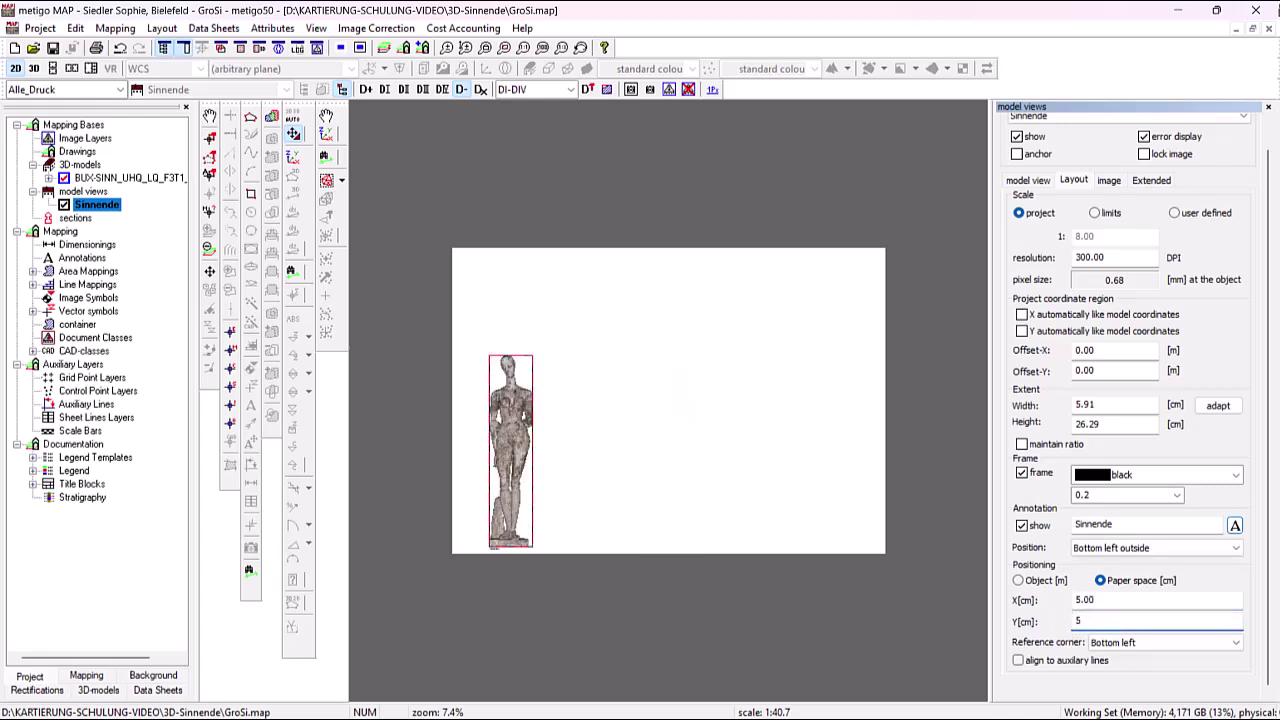
key("Return")
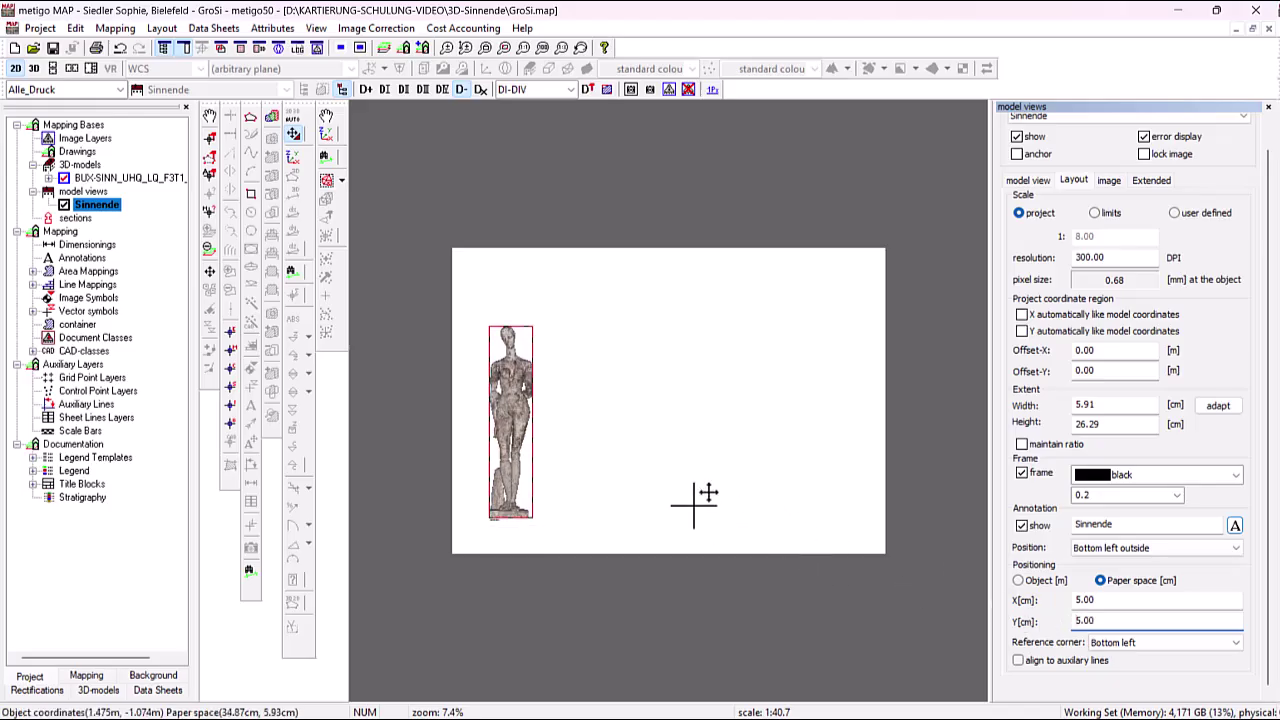
scroll(498, 440, "up", 1)
scroll(498, 440, "up", 1)
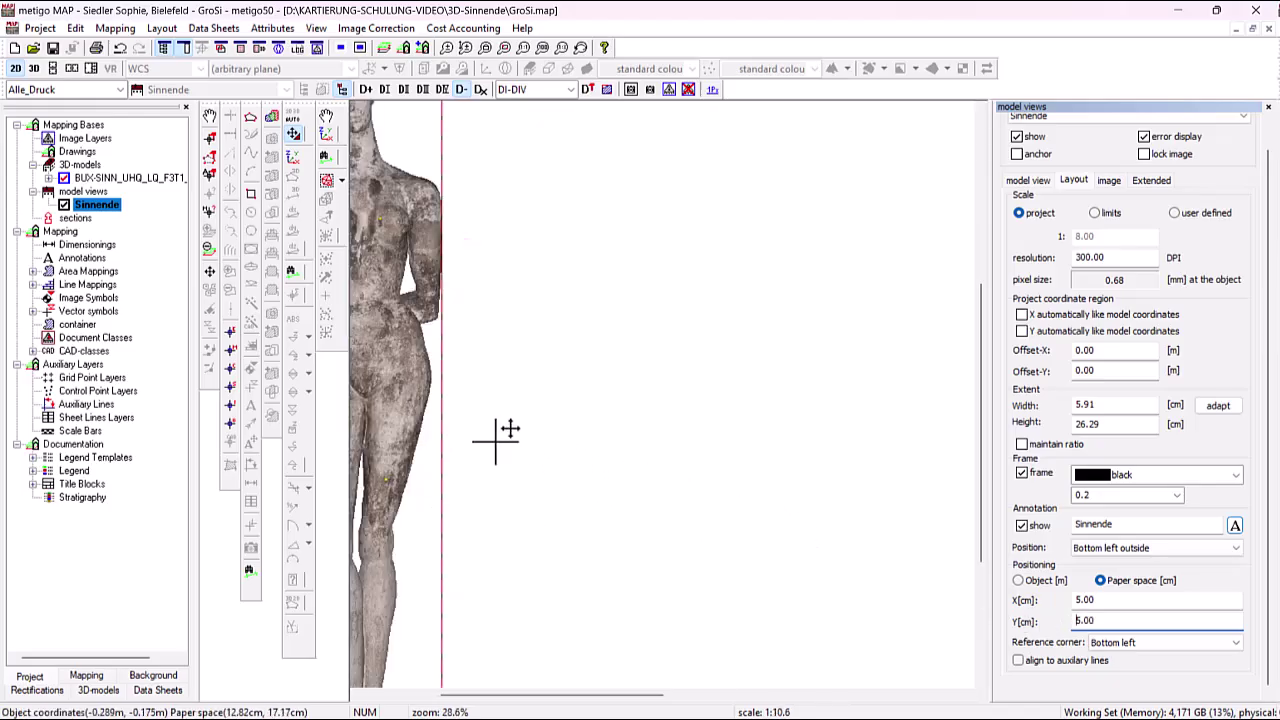
middle_click_drag(462, 438, 677, 488)
scroll(734, 491, "down", 1)
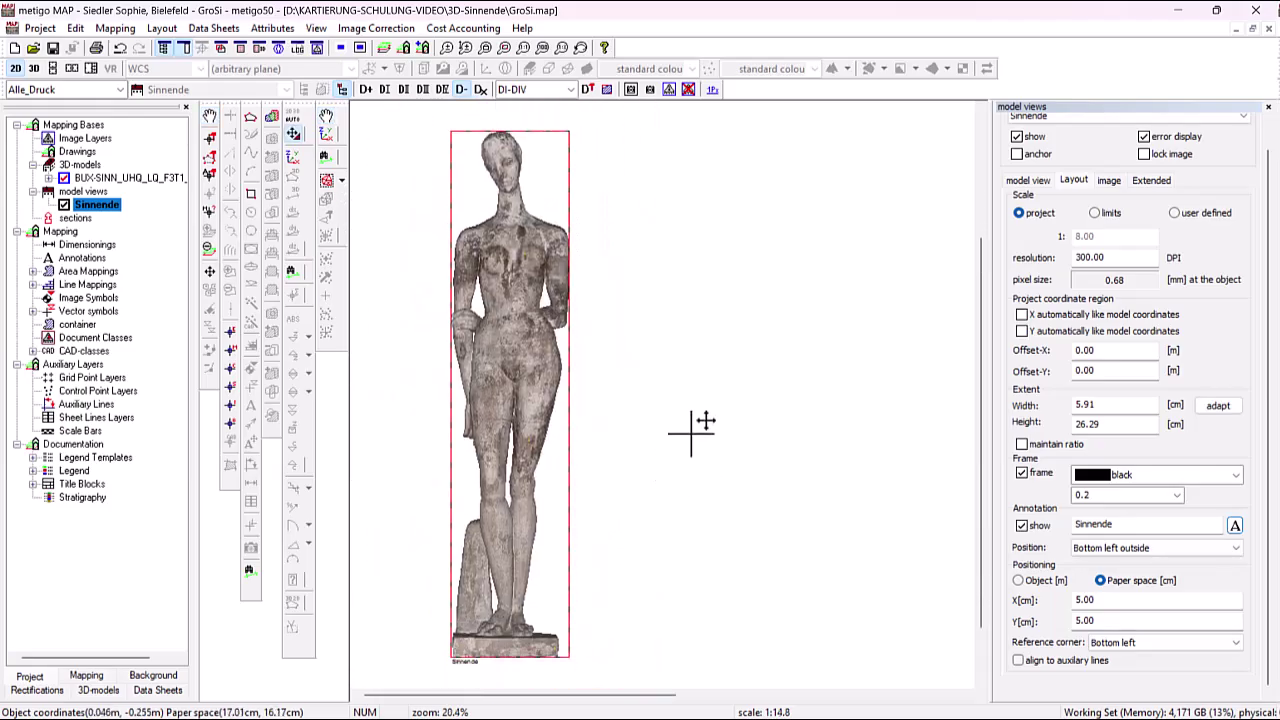
Turn the automatic X and Y alignment with the model coordinates back on and adapt the view's extent to the statue.
scroll(694, 432, "down", 2)
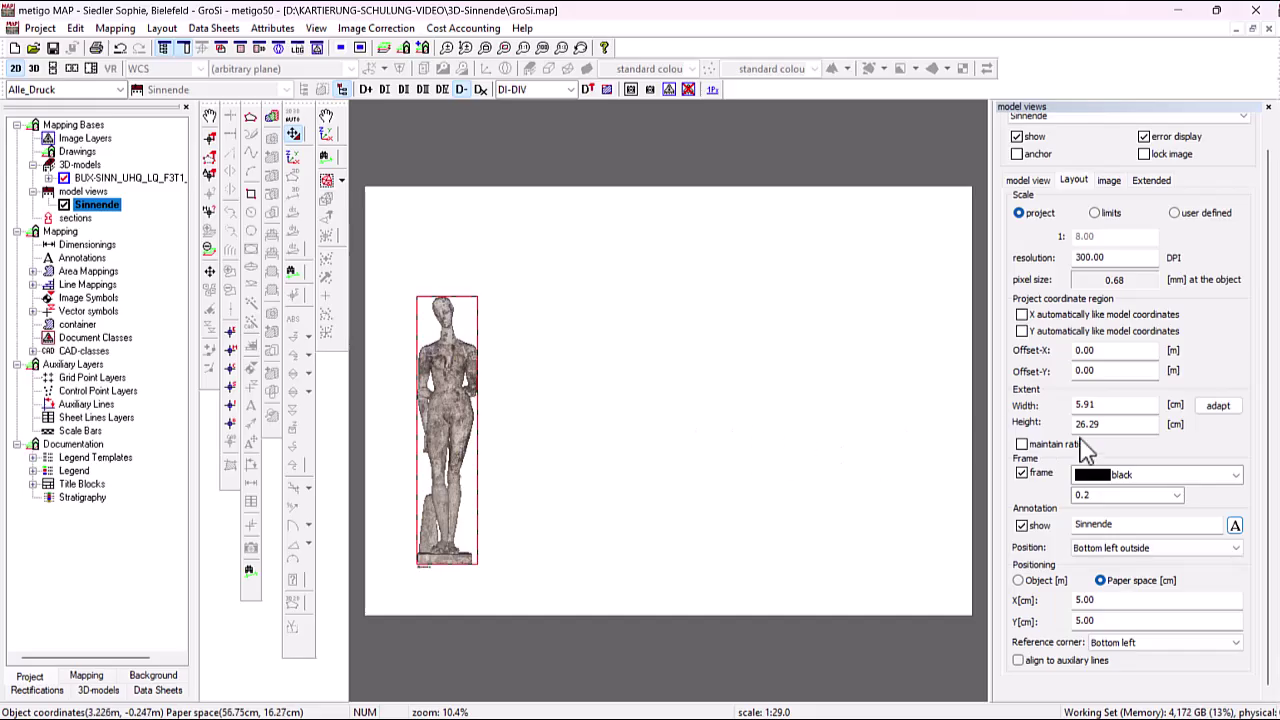
left_click(1022, 314)
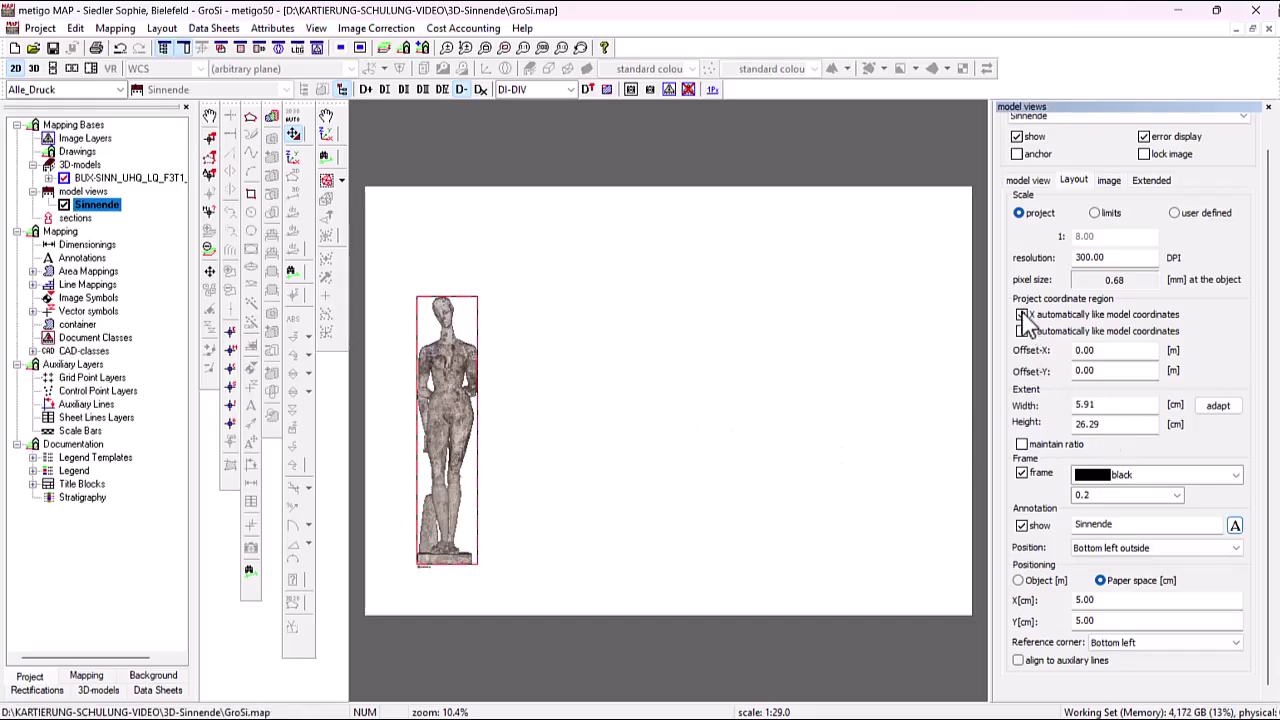
left_click(1022, 331)
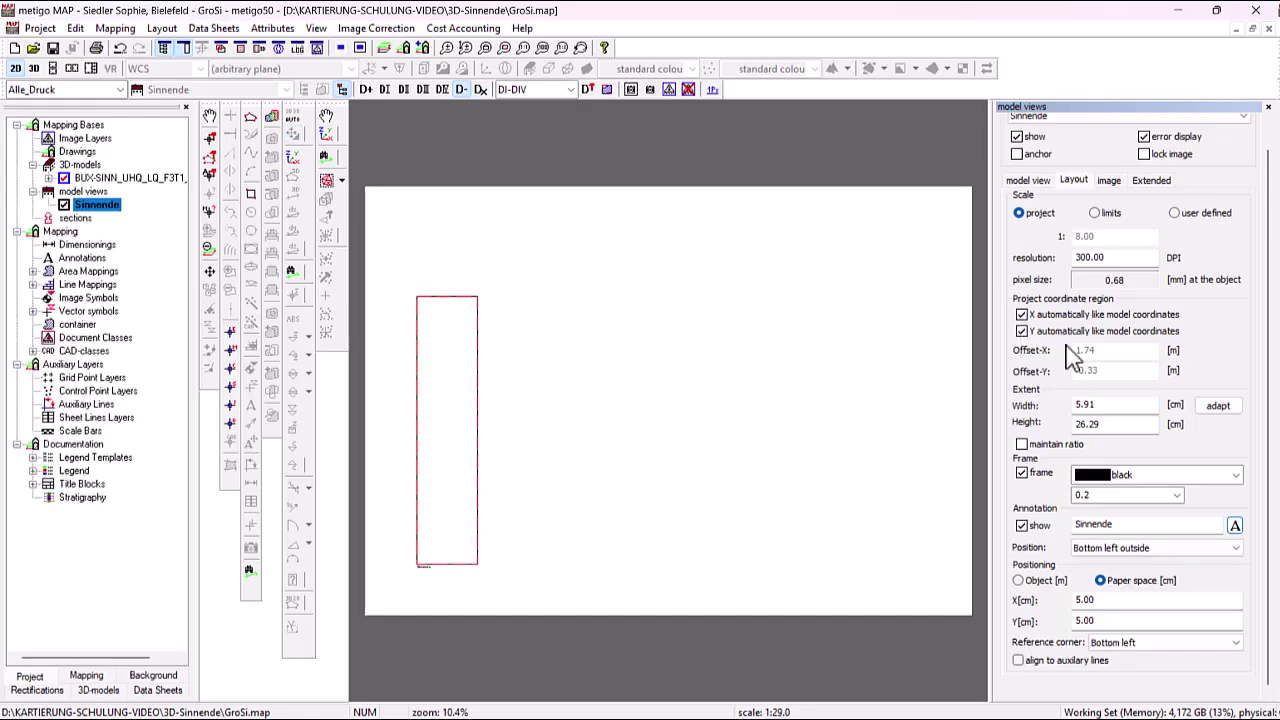
left_click(1215, 409)
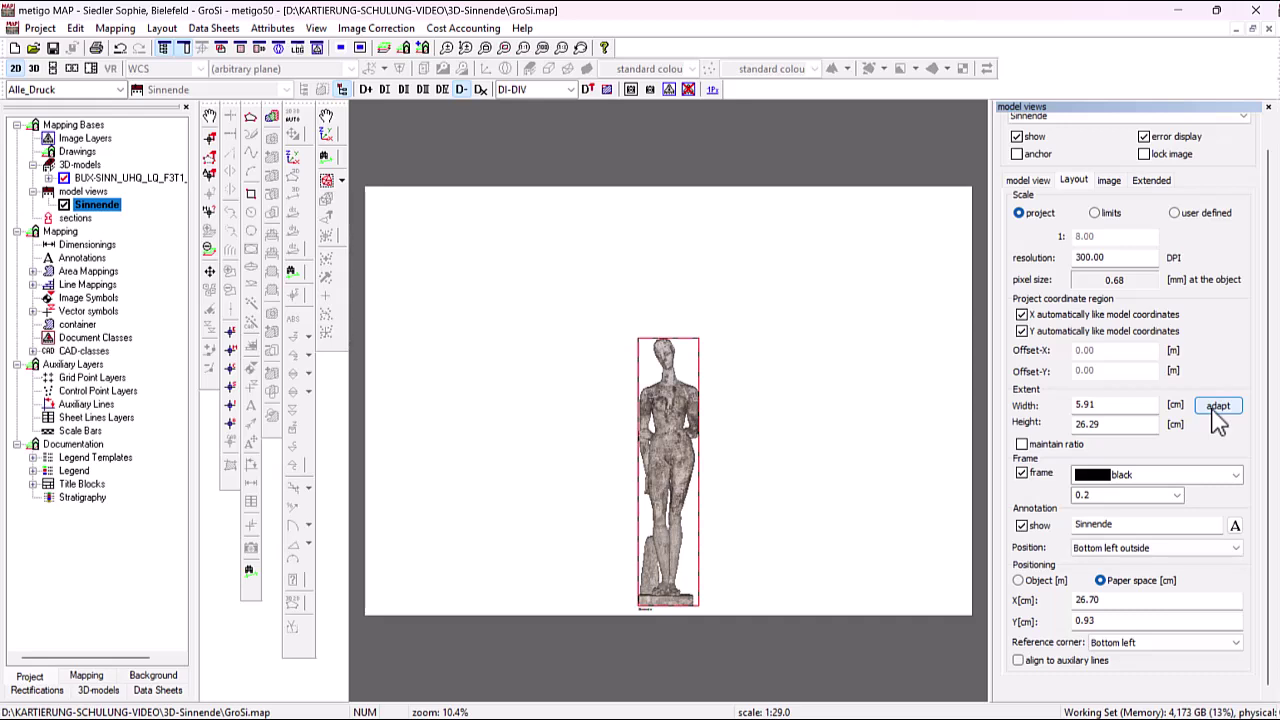
Apply the view window to the Sinnende image range and activate the image enhancement functions in the project settings.
left_click(1109, 180)
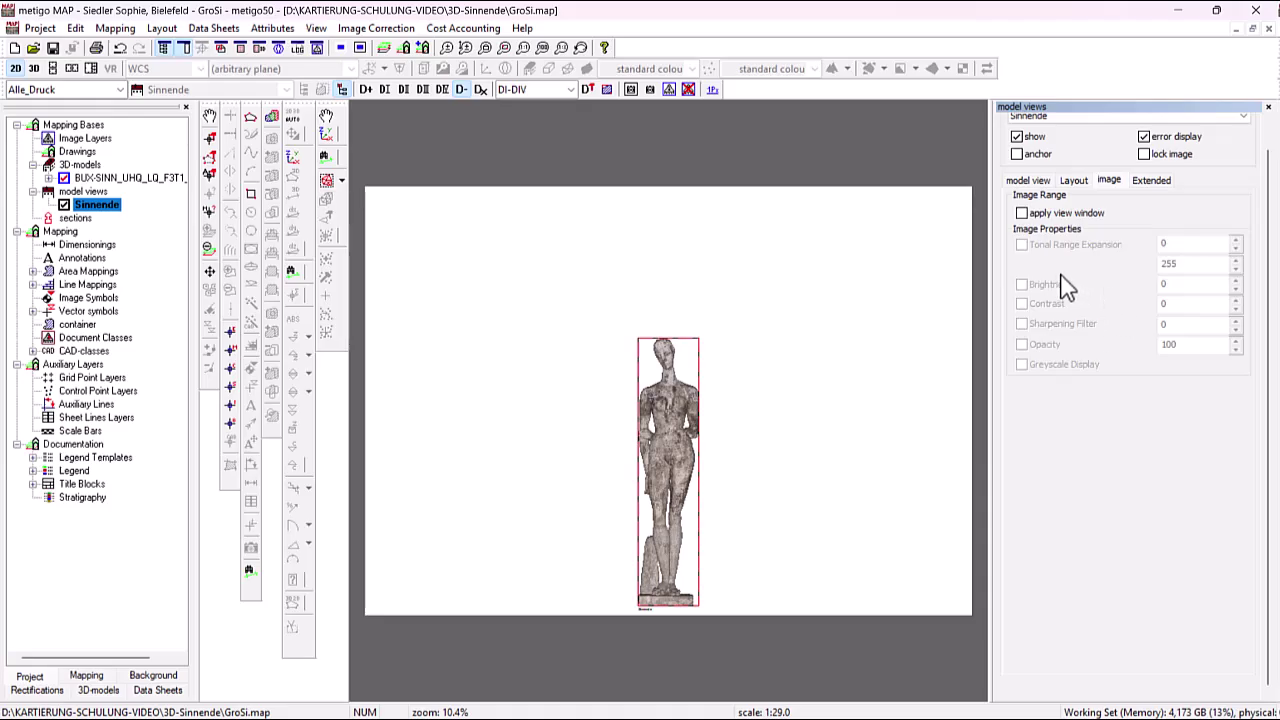
left_click(1021, 213)
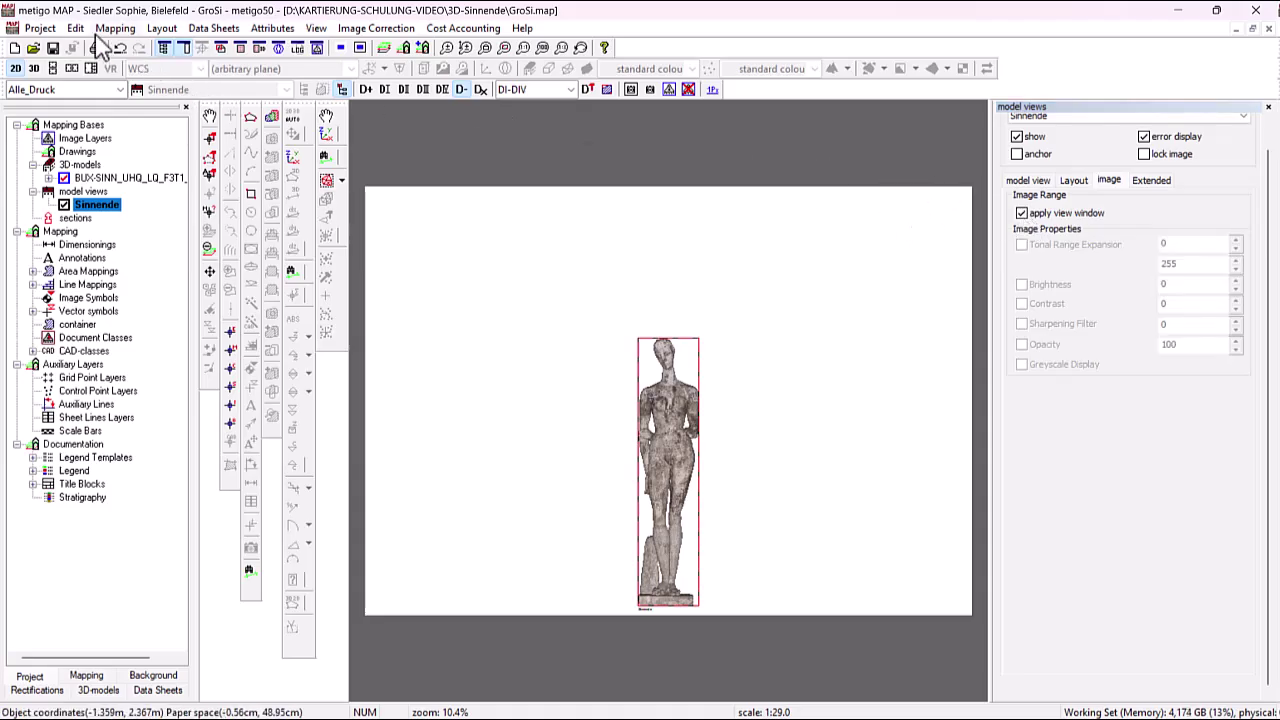
left_click(40, 27)
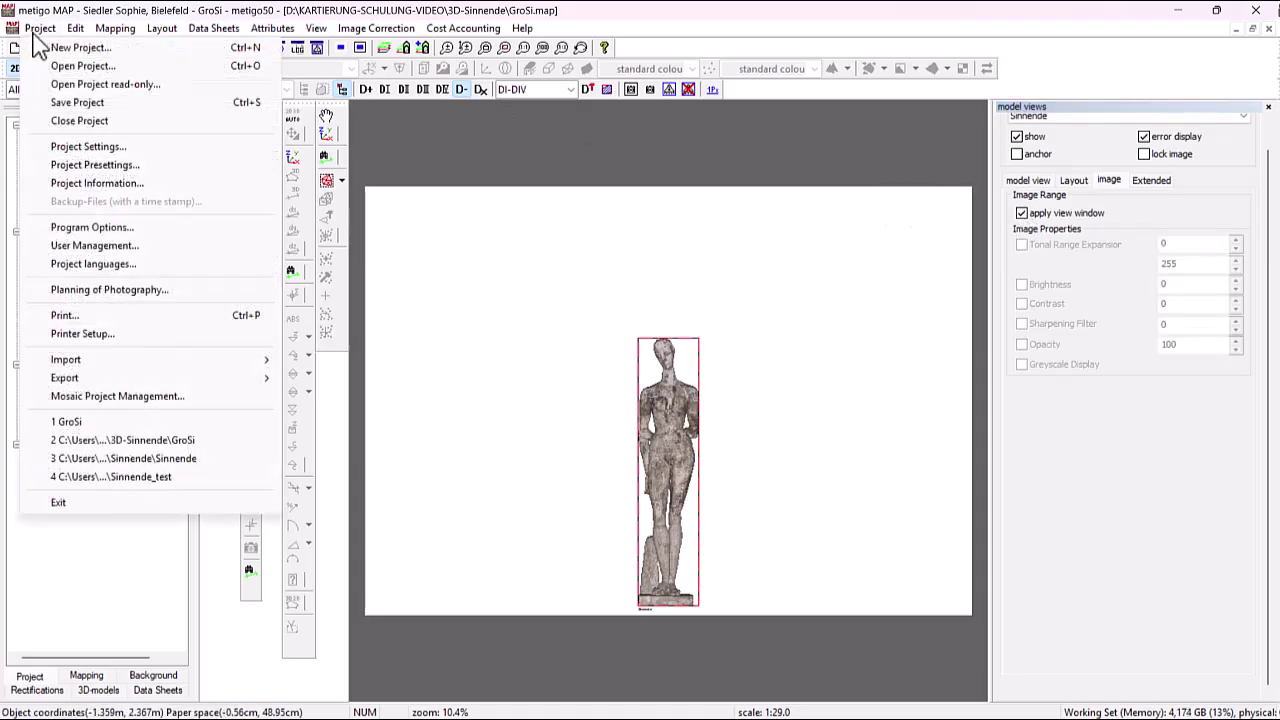
left_click(125, 148)
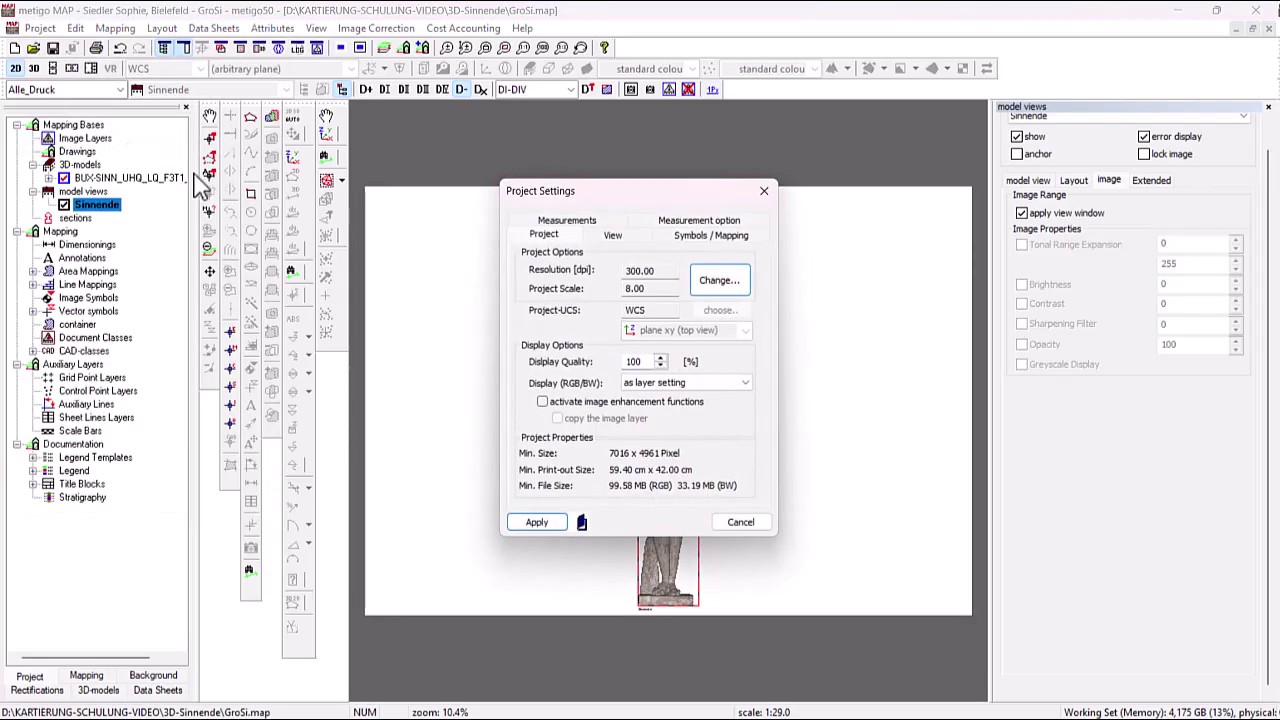
left_click(542, 402)
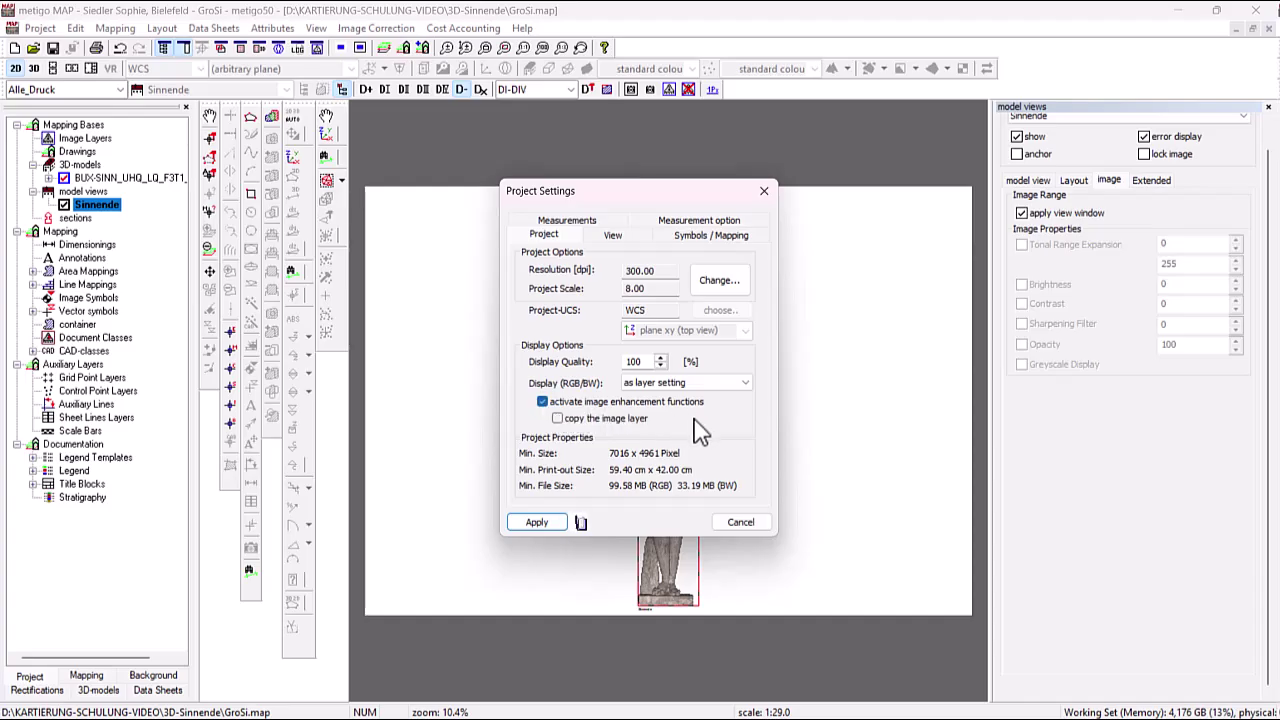
left_click(545, 527)
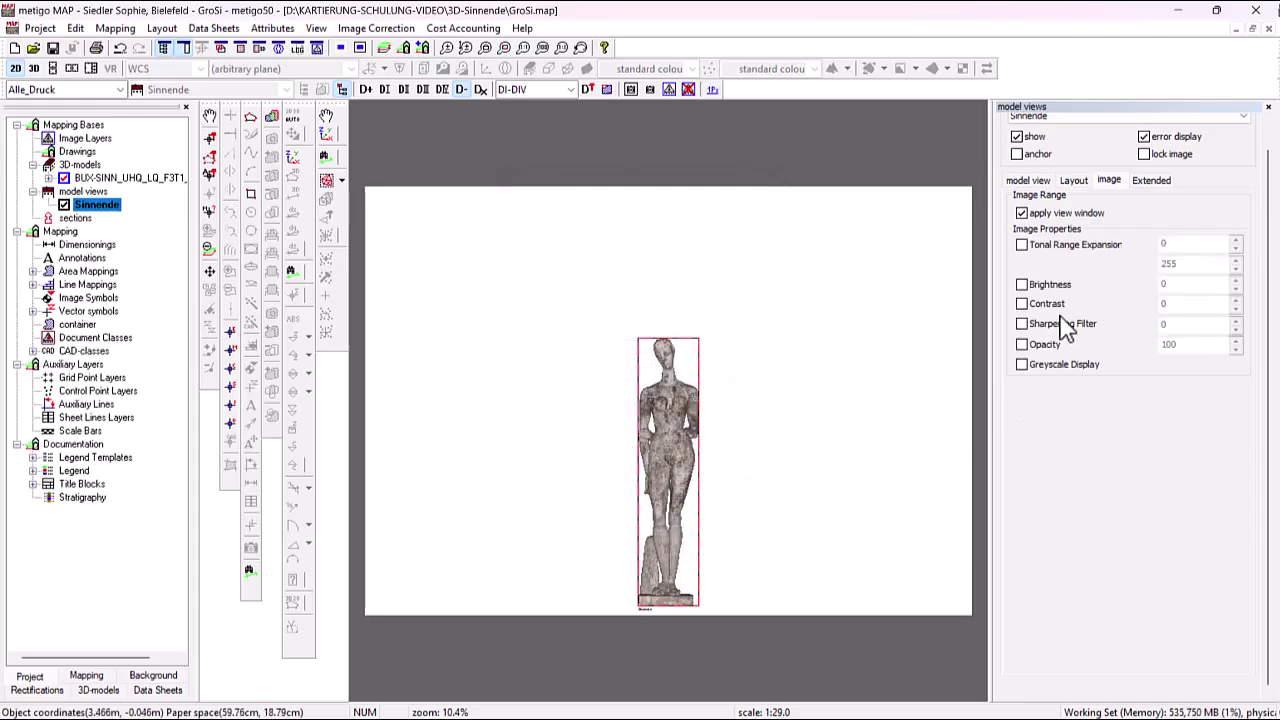
Enable opacity for the Sinnende view, set it to 50 and check the mappings over the faded statue image.
left_click(1021, 344)
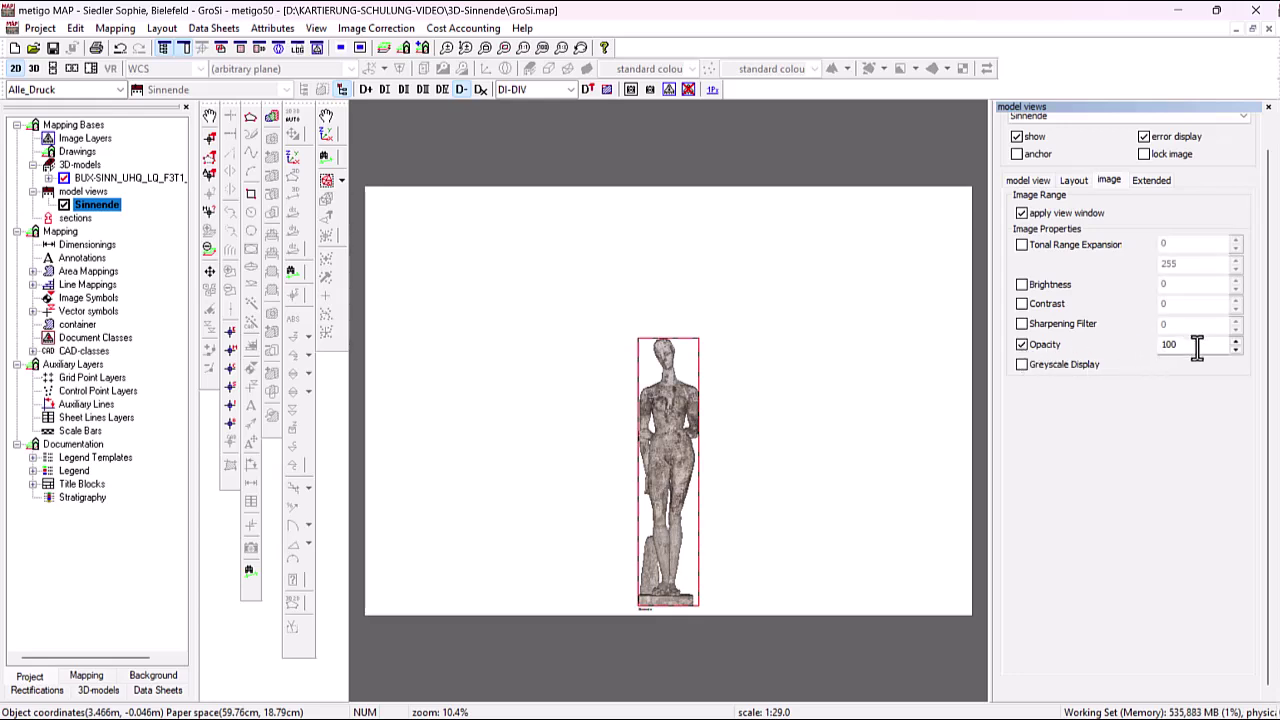
left_click_drag(1197, 344, 1163, 345)
type("5")
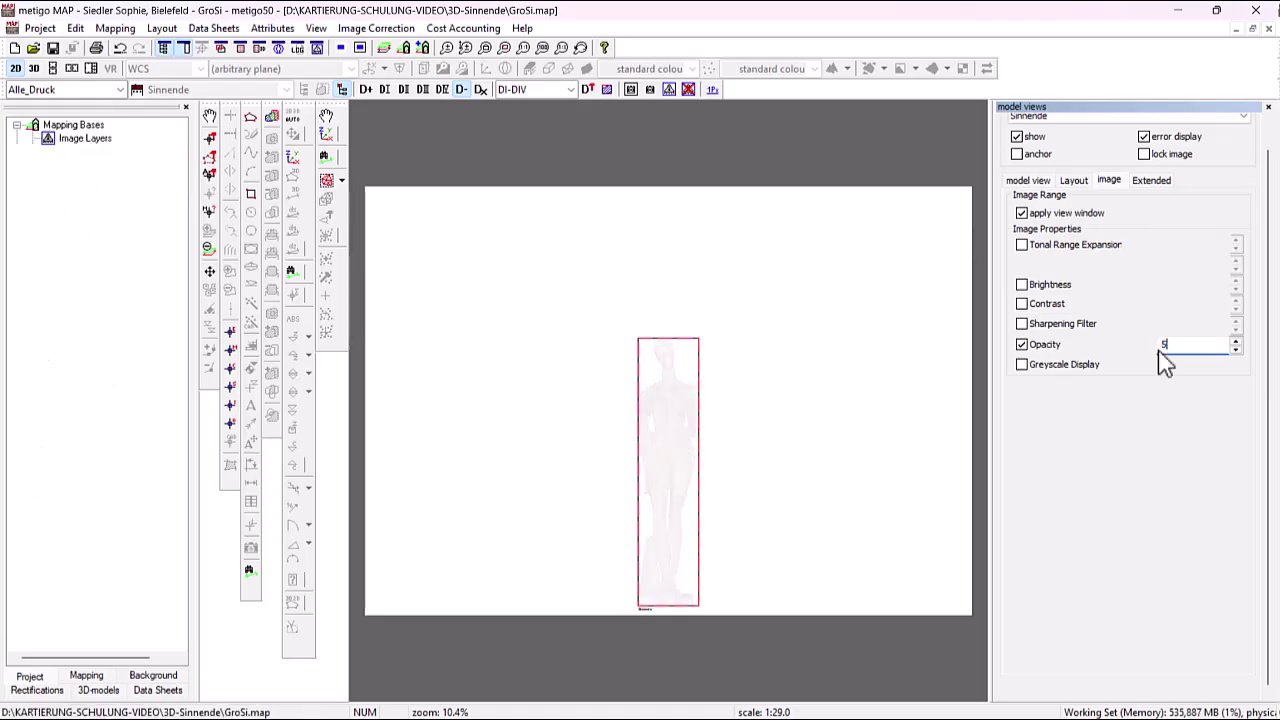
type("0")
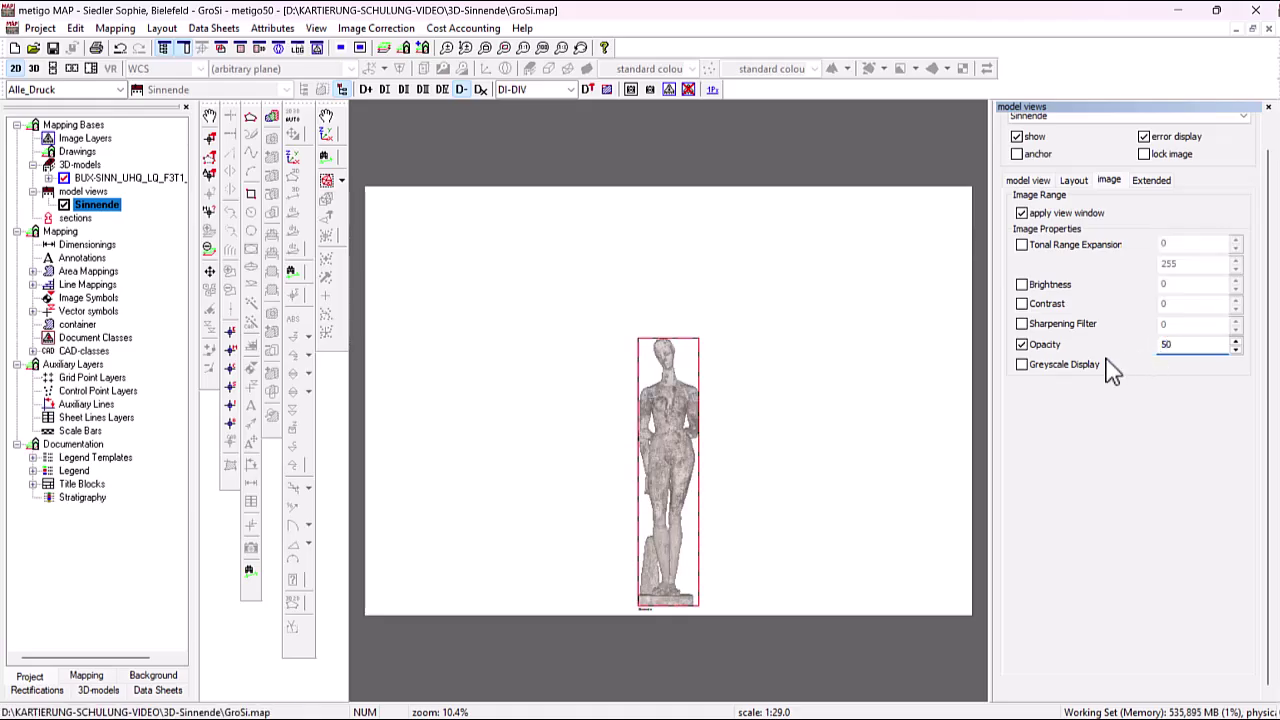
scroll(686, 437, "up", 2)
scroll(686, 437, "up", 2)
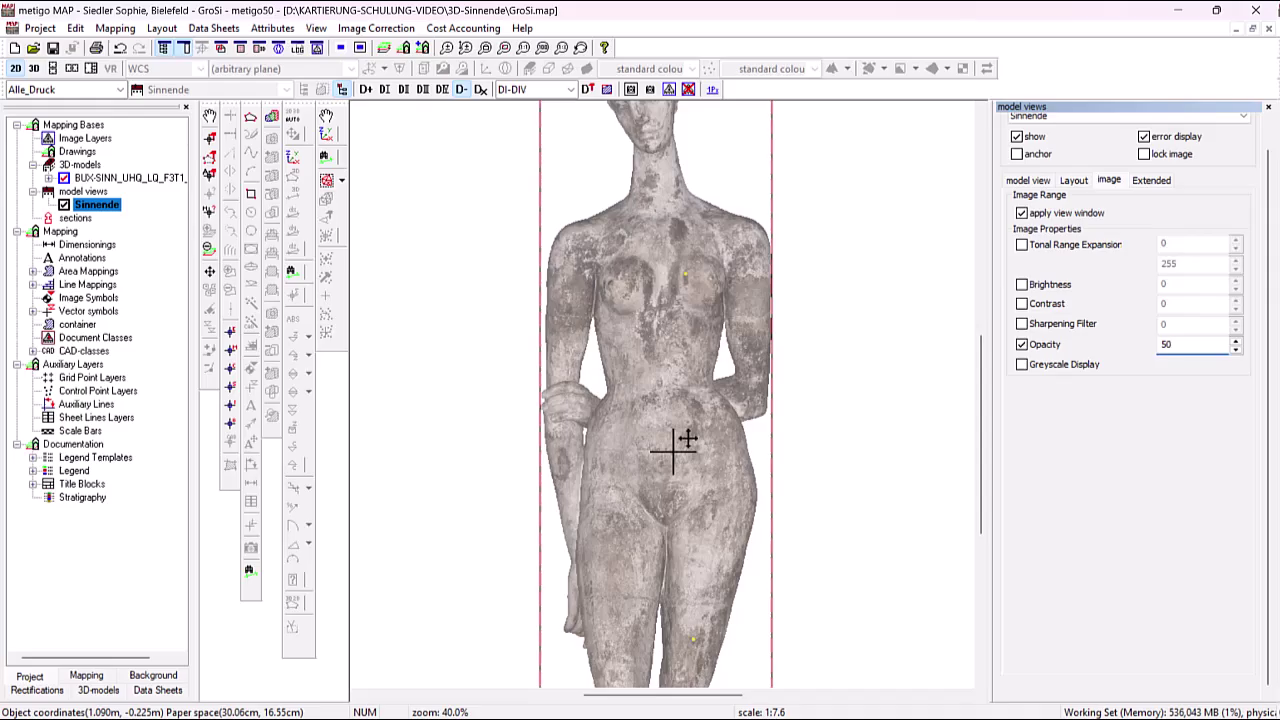
scroll(674, 450, "up", 2)
left_click(90, 677)
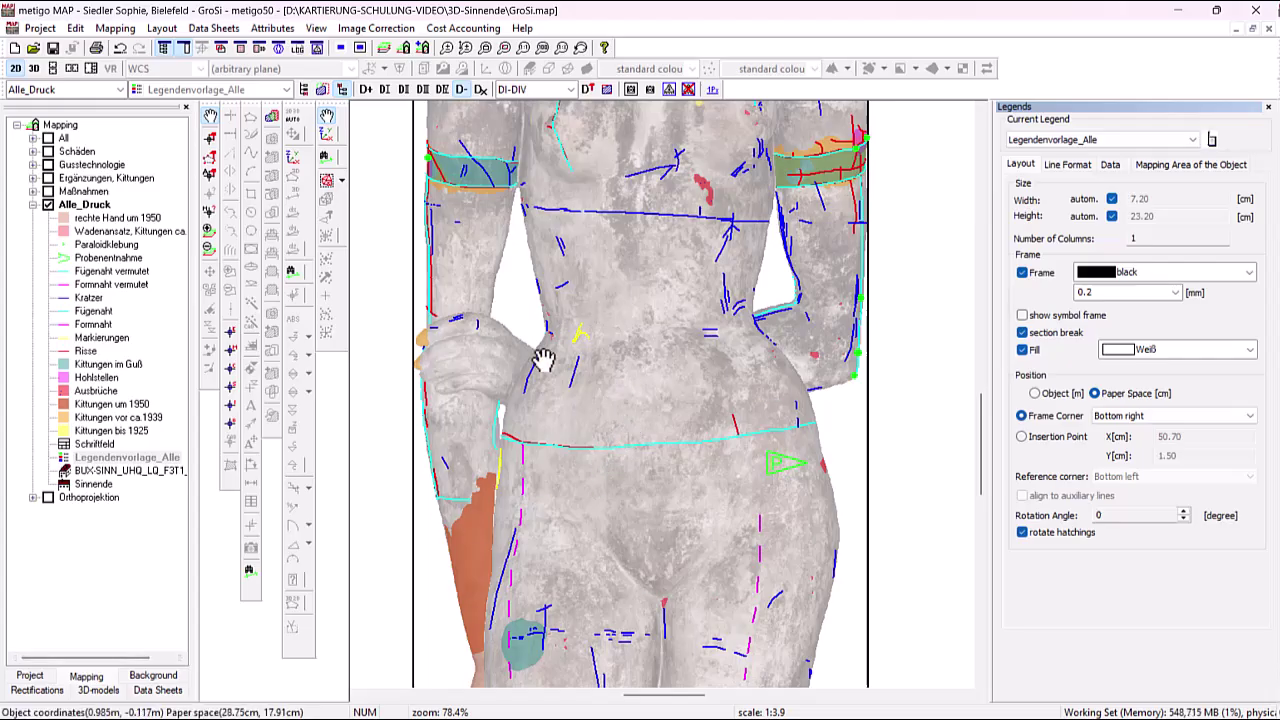
left_click(31, 678)
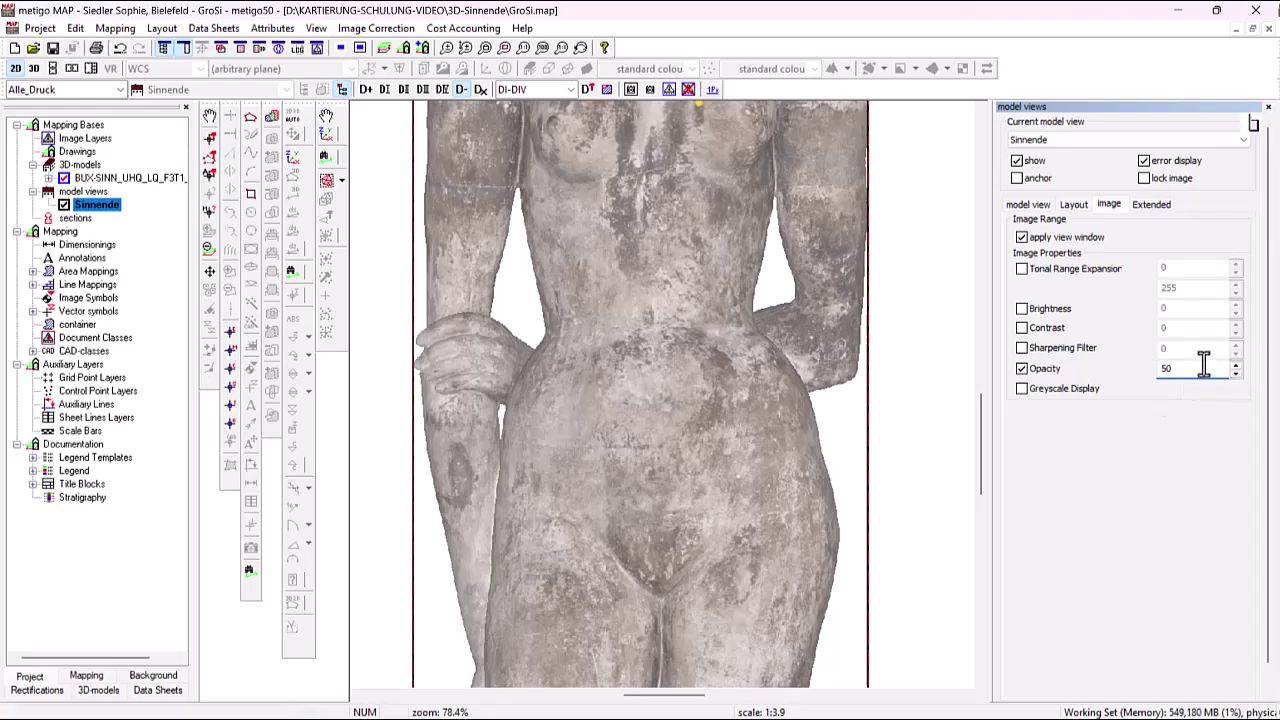
Set the Sinnende view's opacity to 100 and review its extended and general model view settings.
left_click_drag(1200, 368, 1138, 368)
type("100")
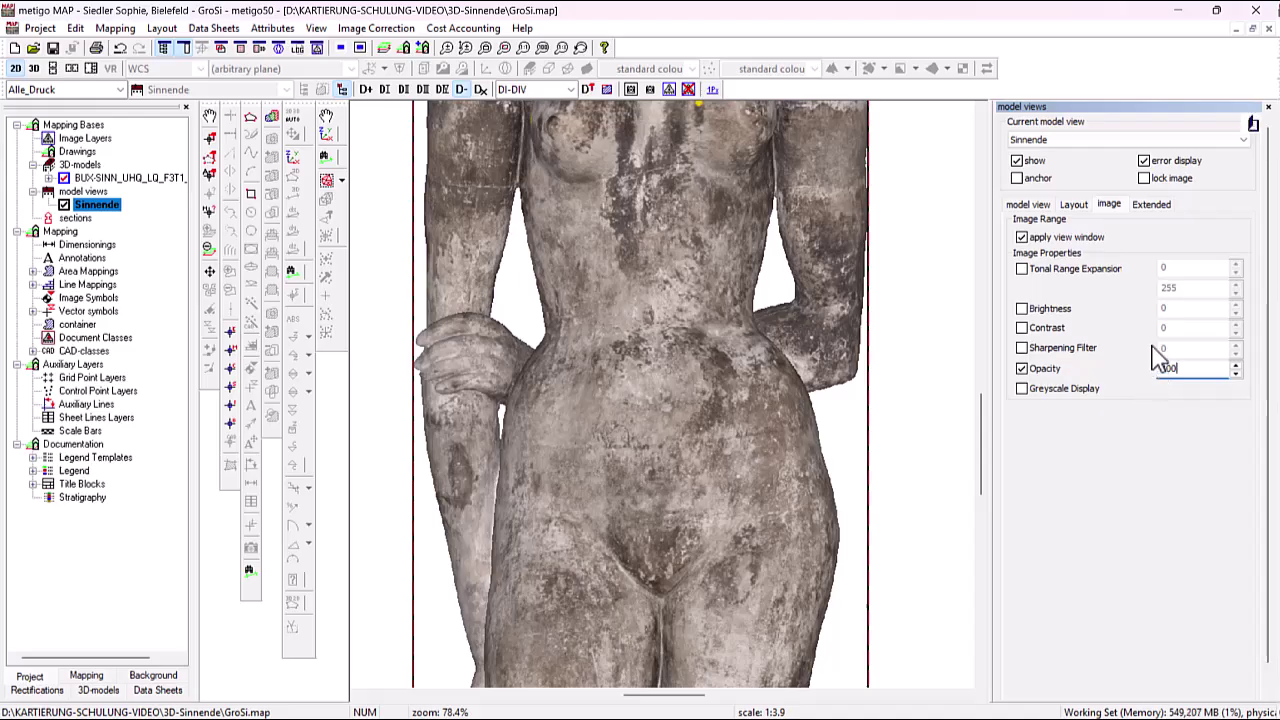
left_click(1151, 206)
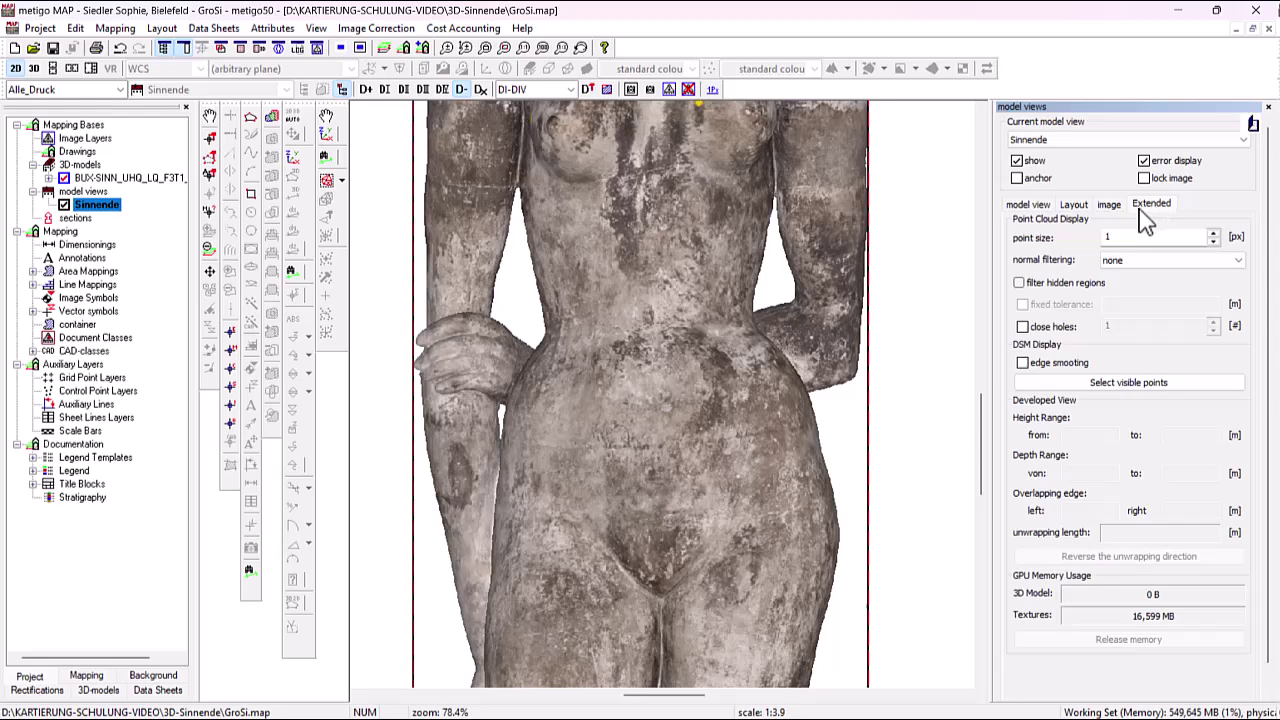
scroll(883, 315, "down", 2)
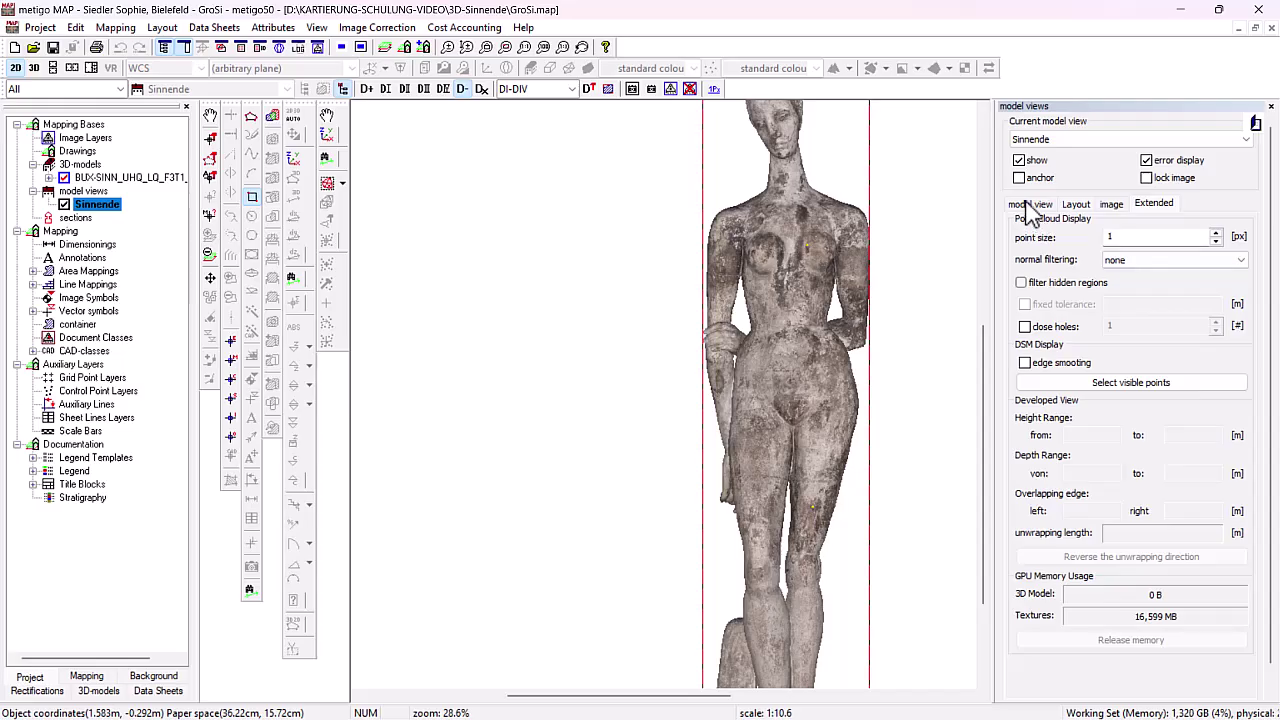
left_click(1030, 205)
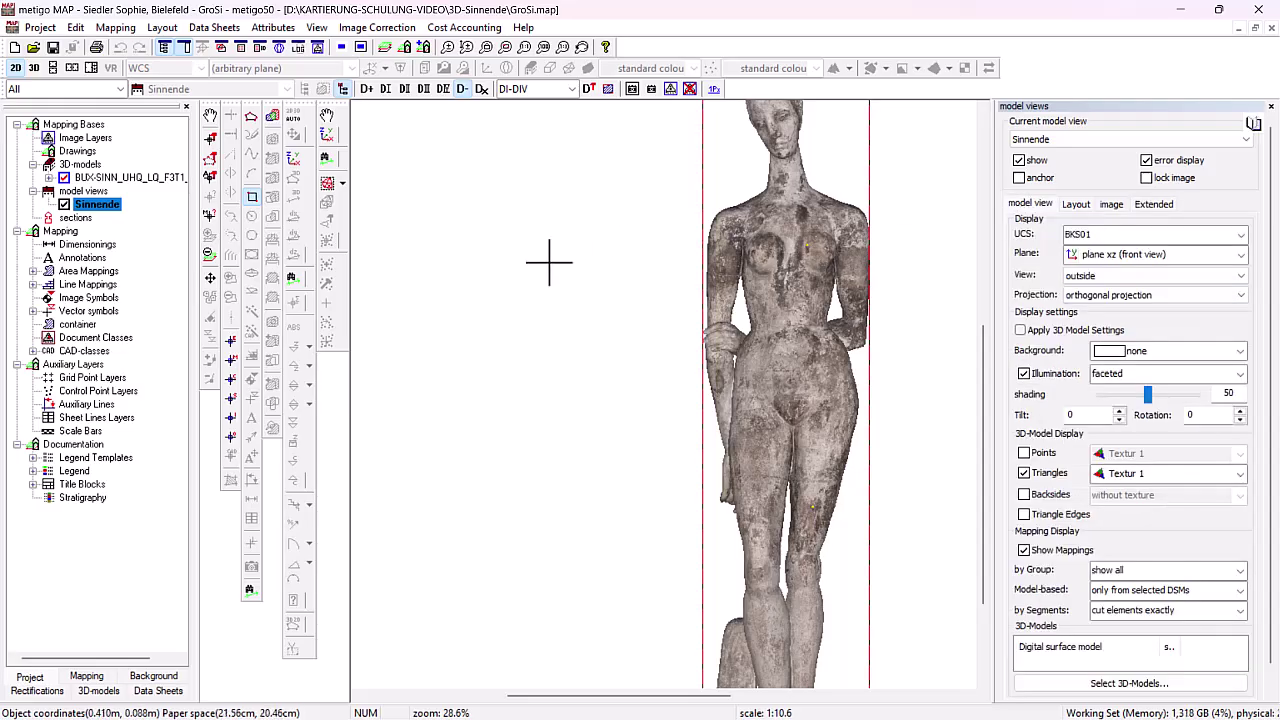
Remove the Sinnende model view from the project.
right_click(90, 208)
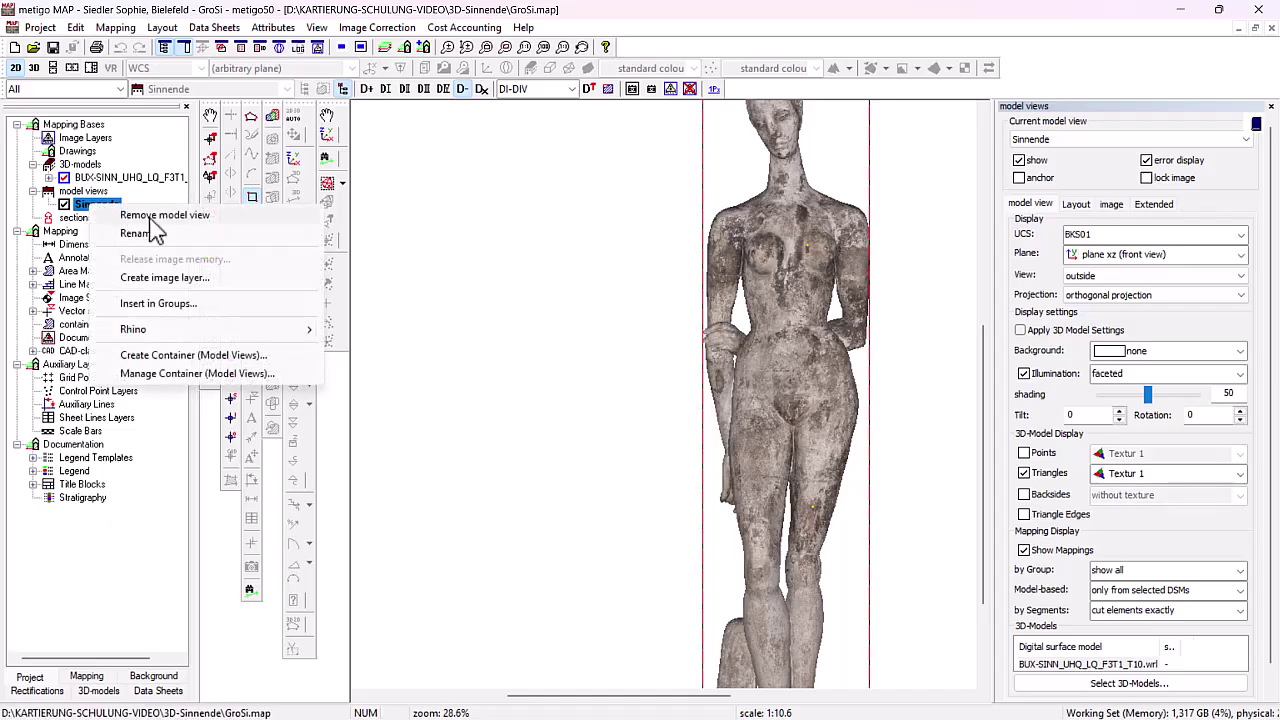
left_click(155, 216)
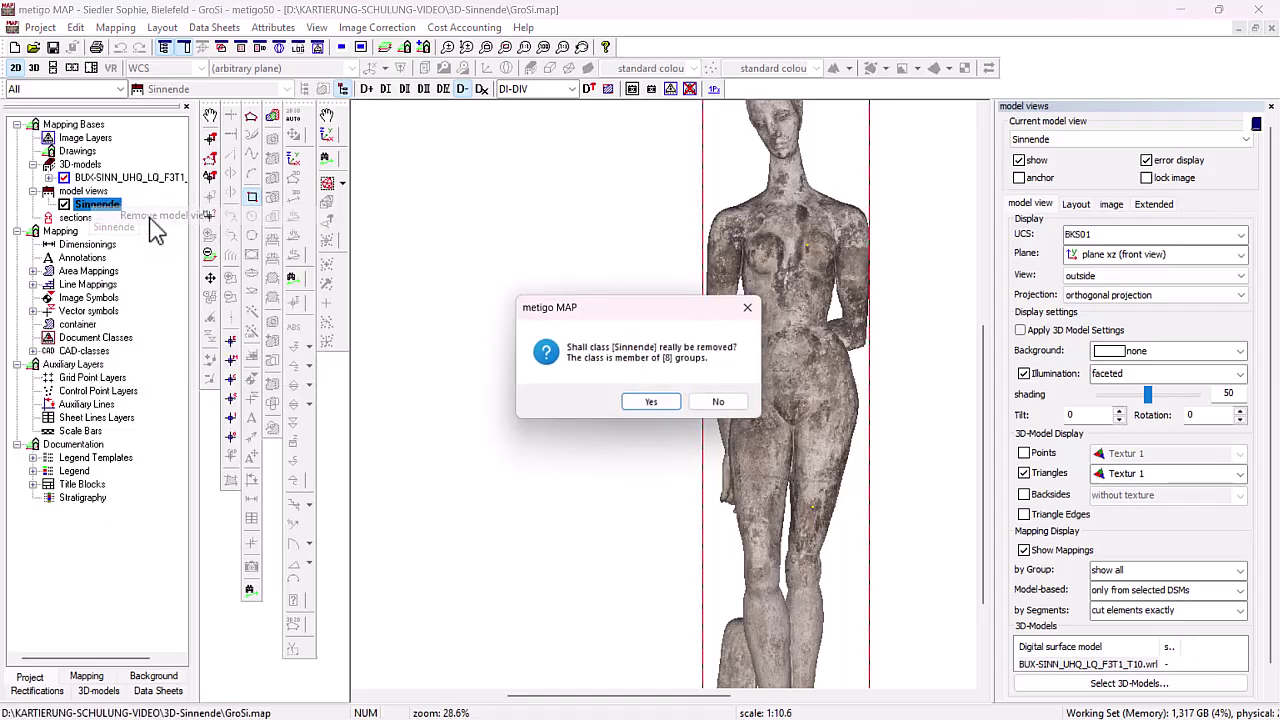
left_click(648, 424)
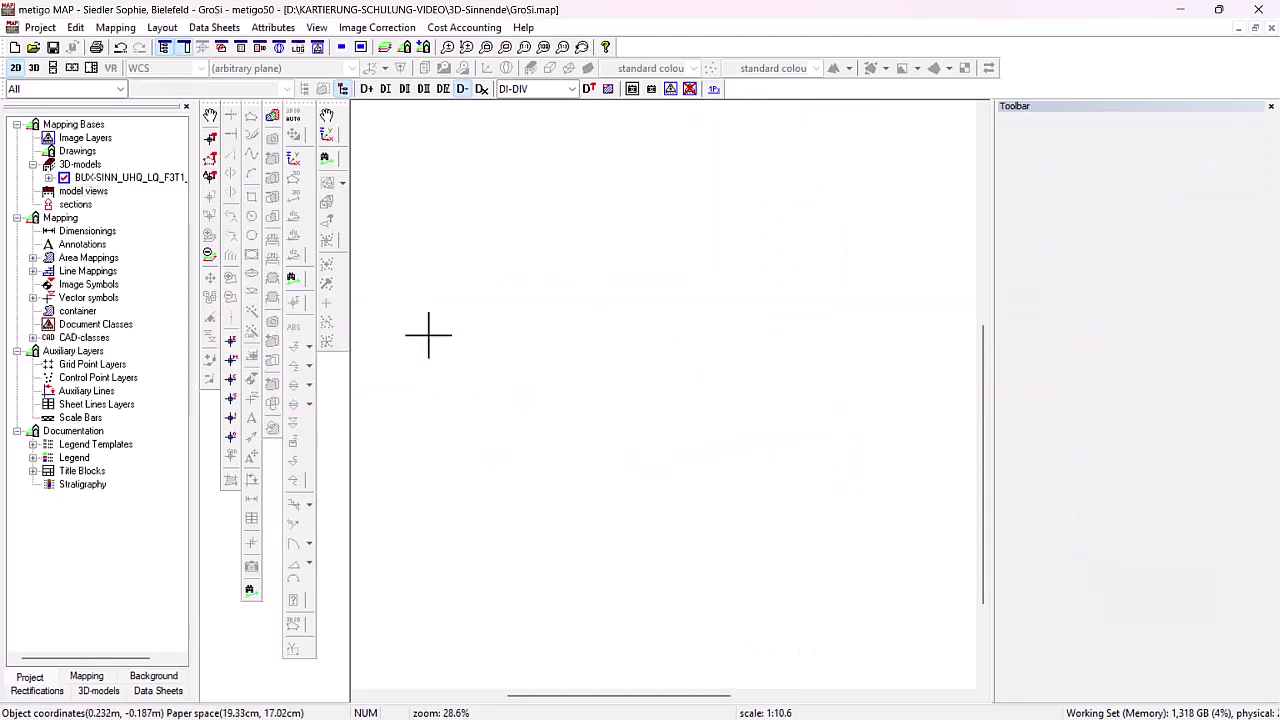
Create an unwrapping with six outside views named Sinnende in the BKS01 front view plane and assign it to all groups.
right_click(87, 194)
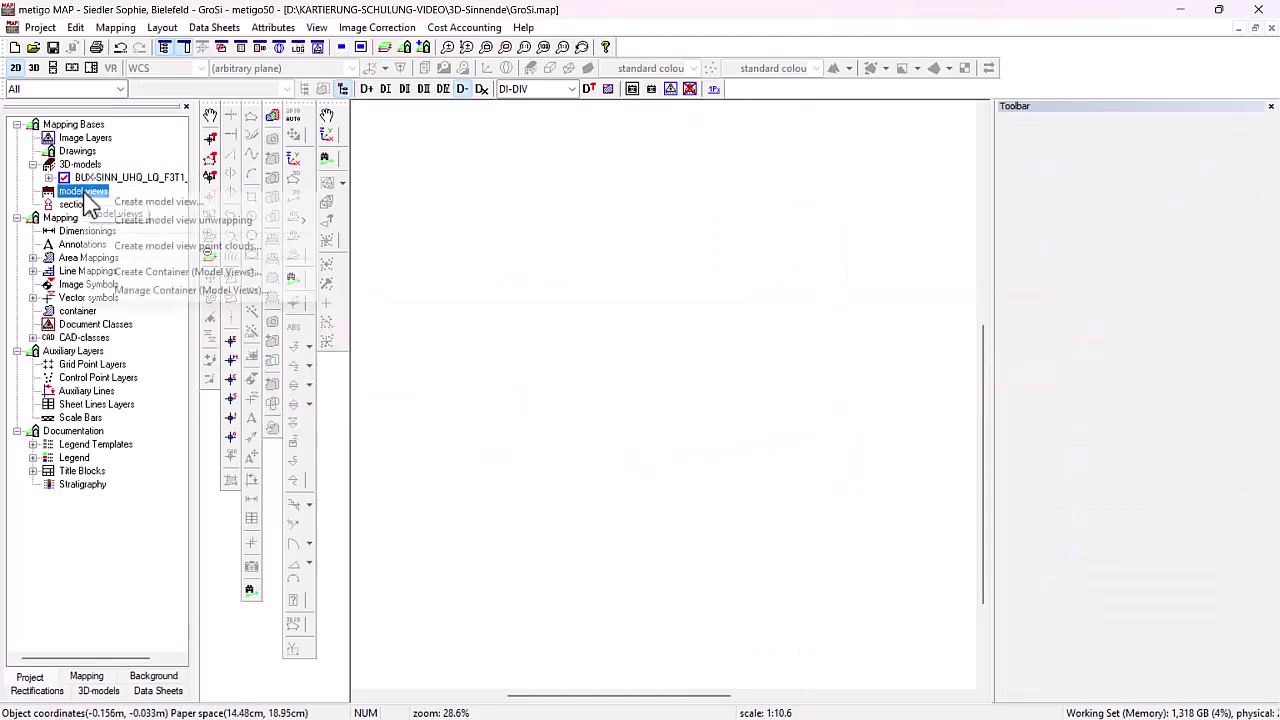
mouse_move(257, 230)
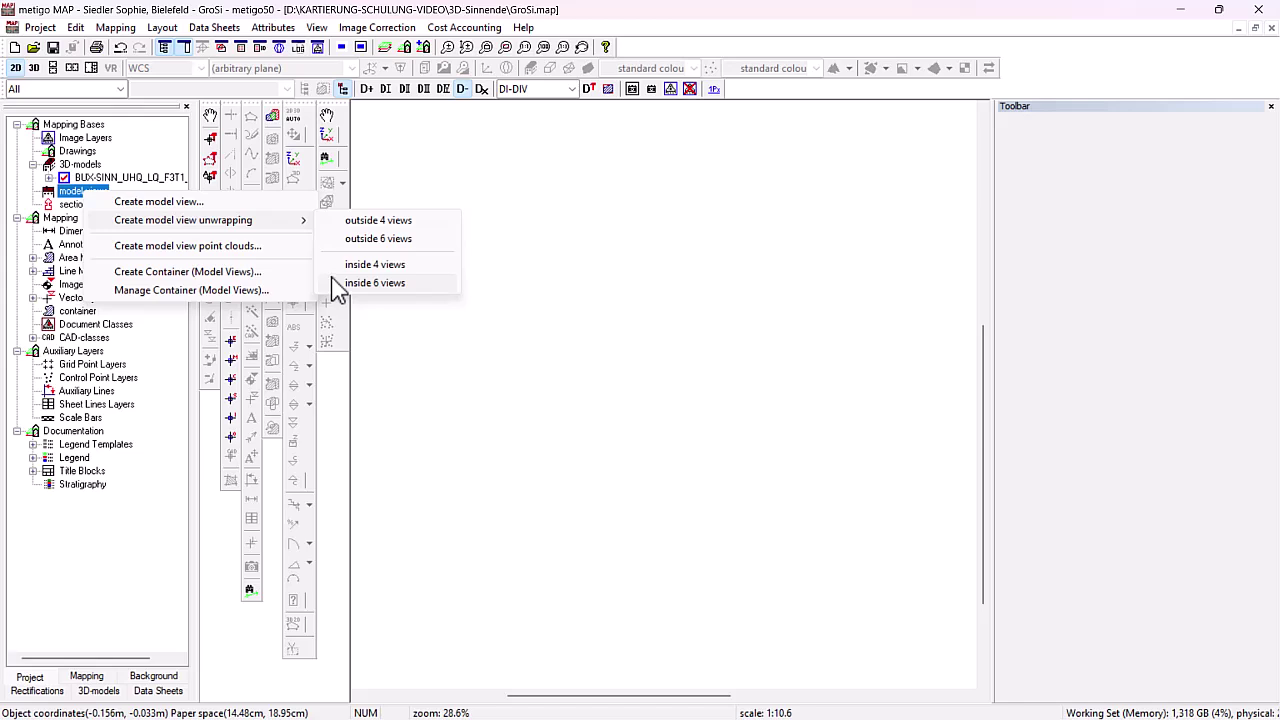
left_click(354, 240)
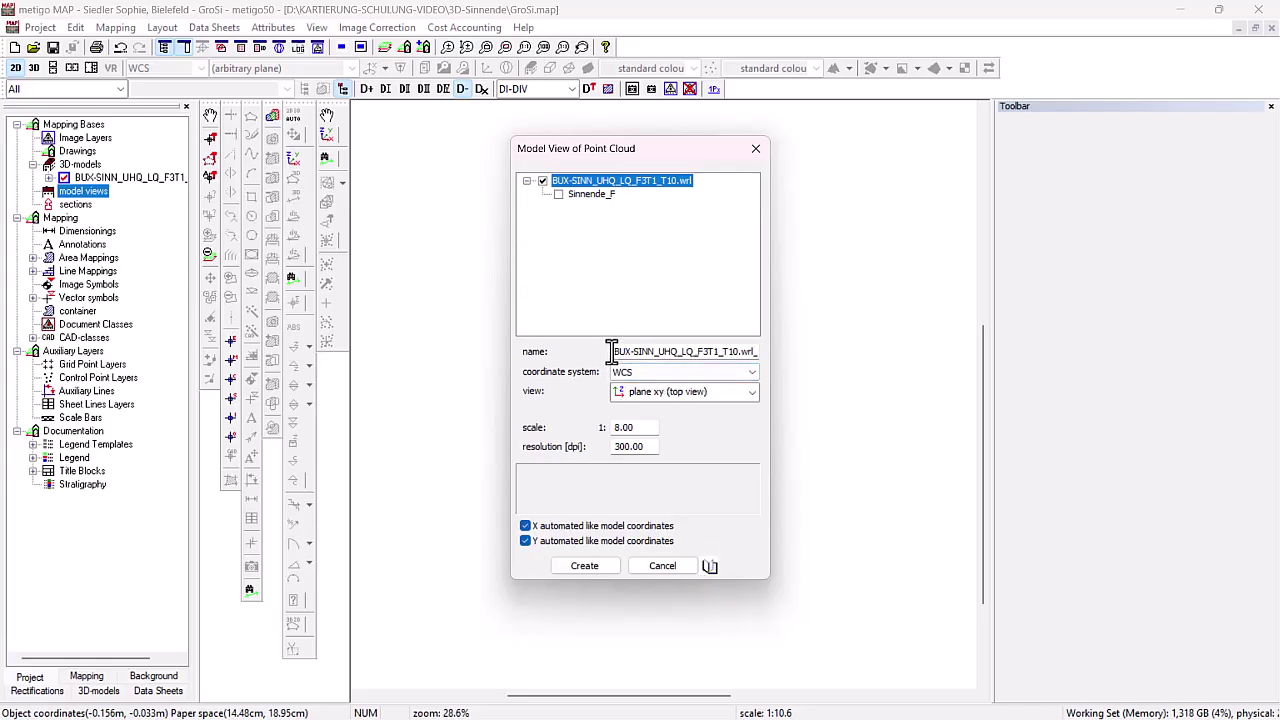
left_click_drag(609, 351, 795, 351)
type("Sinnende")
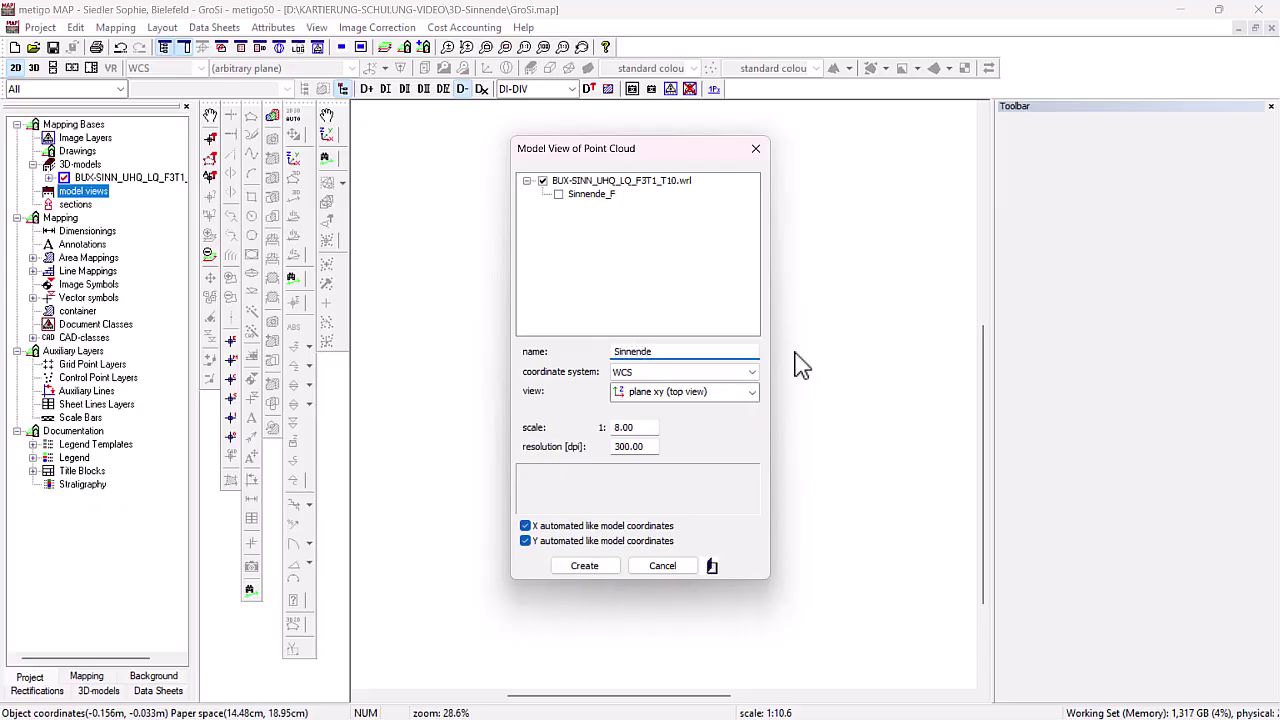
left_click(742, 373)
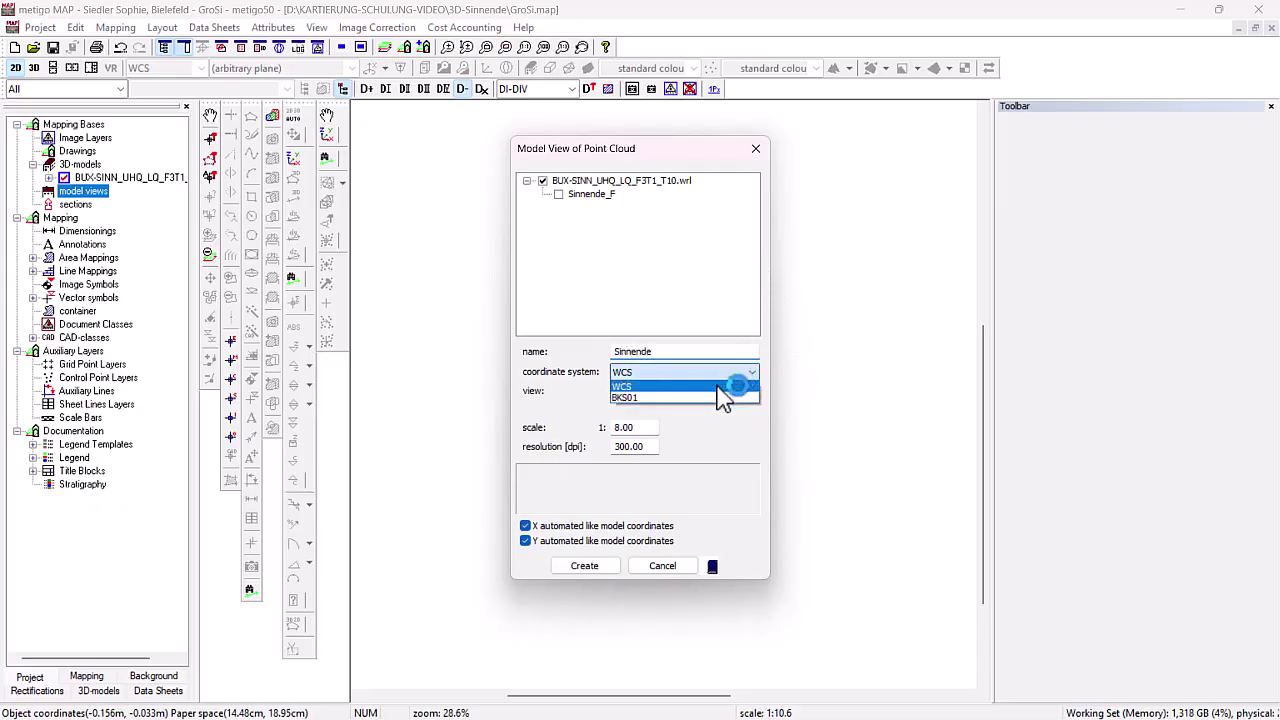
left_click(700, 397)
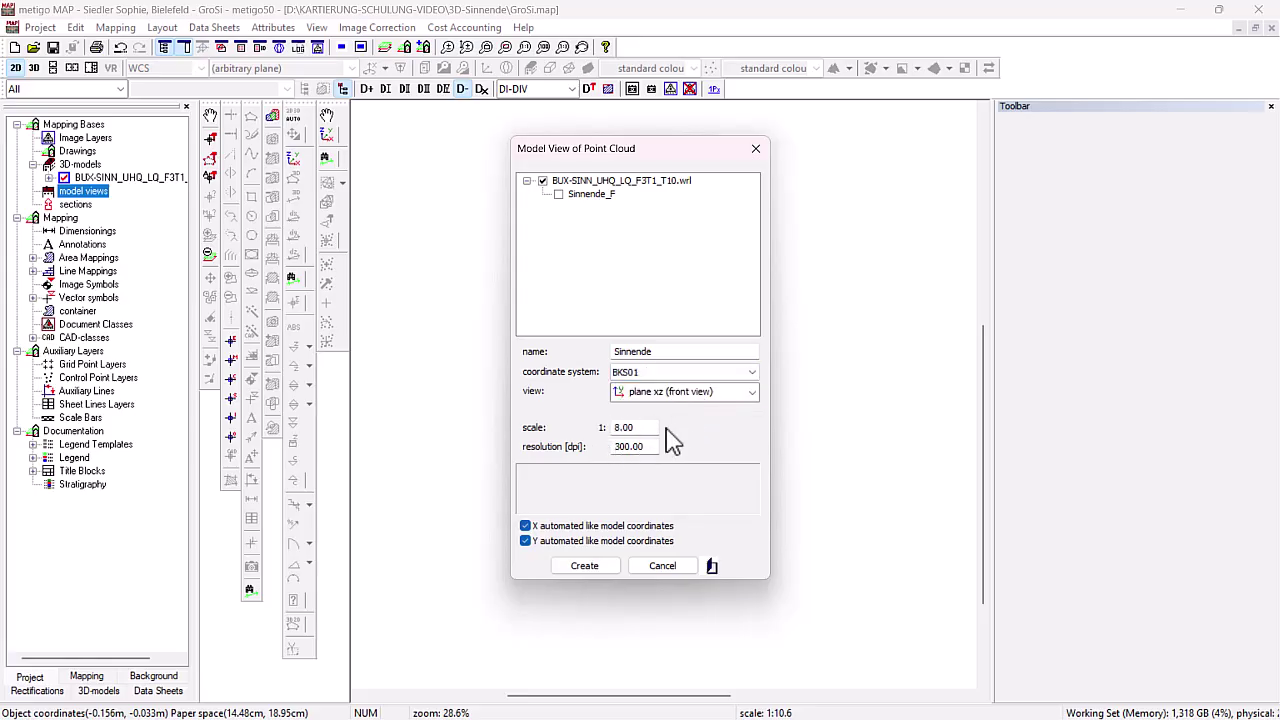
left_click(591, 566)
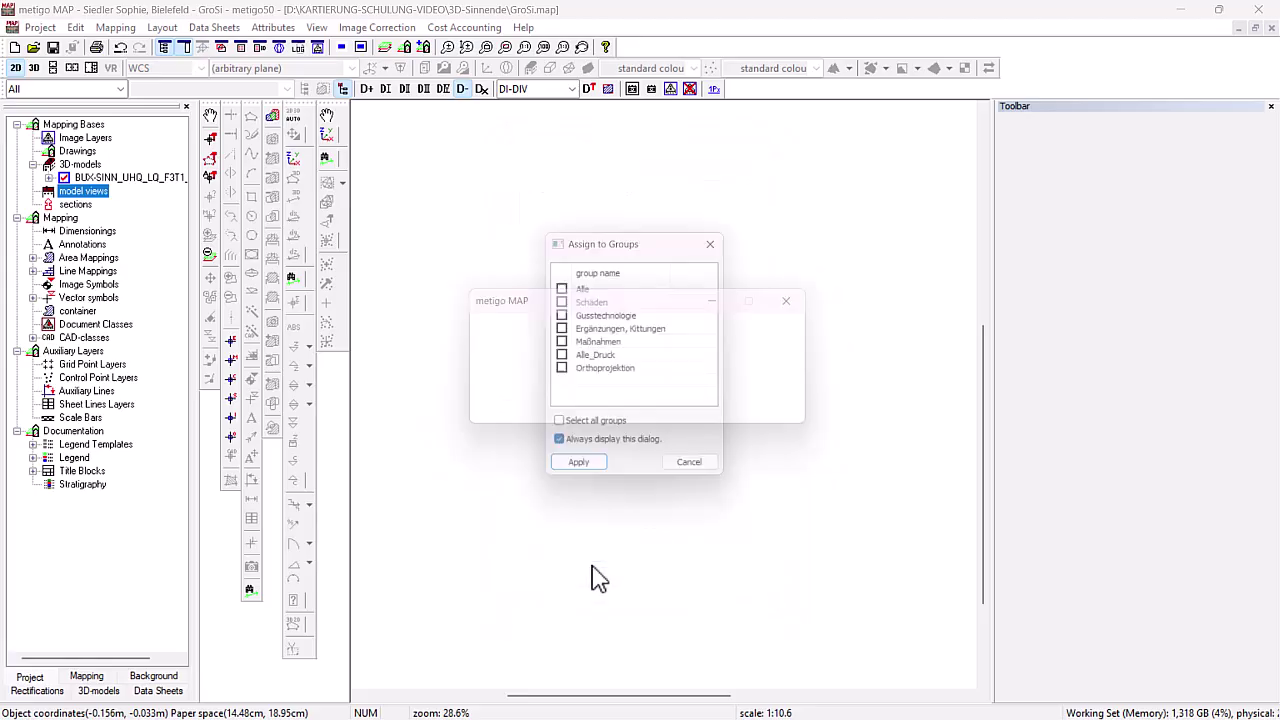
left_click(559, 430)
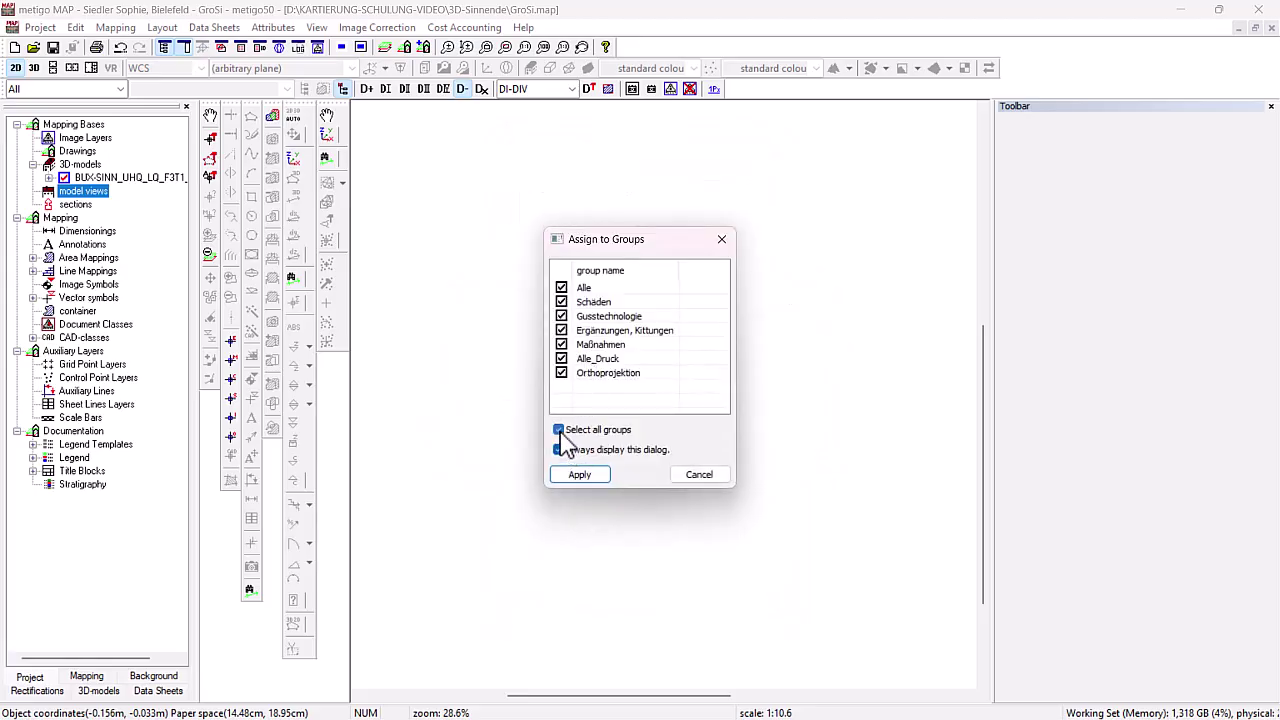
left_click(590, 480)
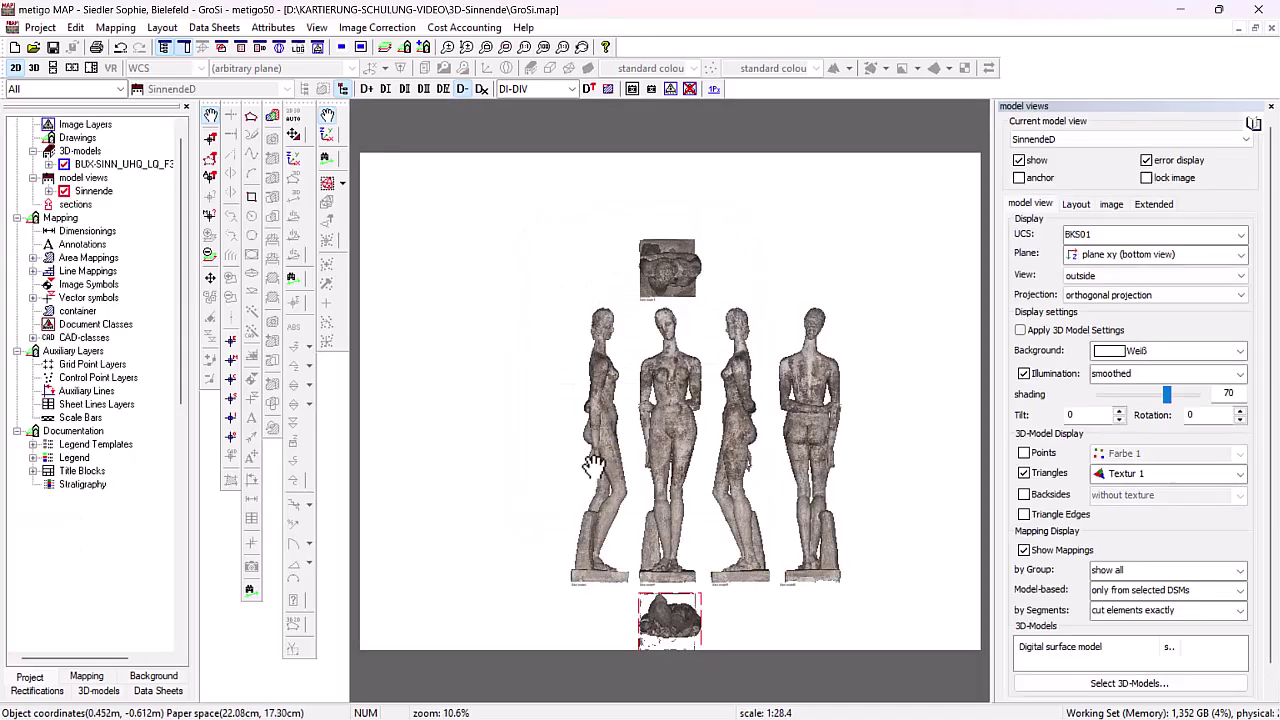
Examine the arrangement of the unwrapped statue views on the sheet and list the individual views belonging to Sinnende.
scroll(730, 530, "down", 1)
scroll(743, 545, "up", 1)
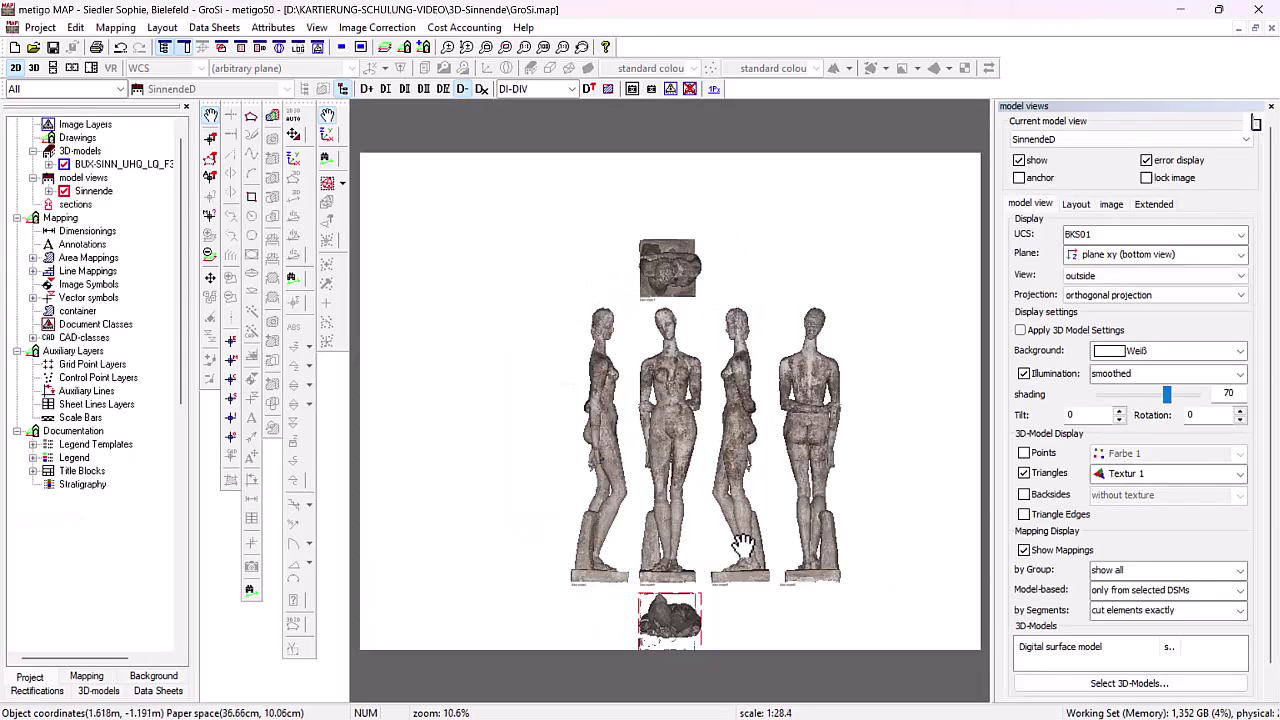
scroll(743, 545, "up", 1)
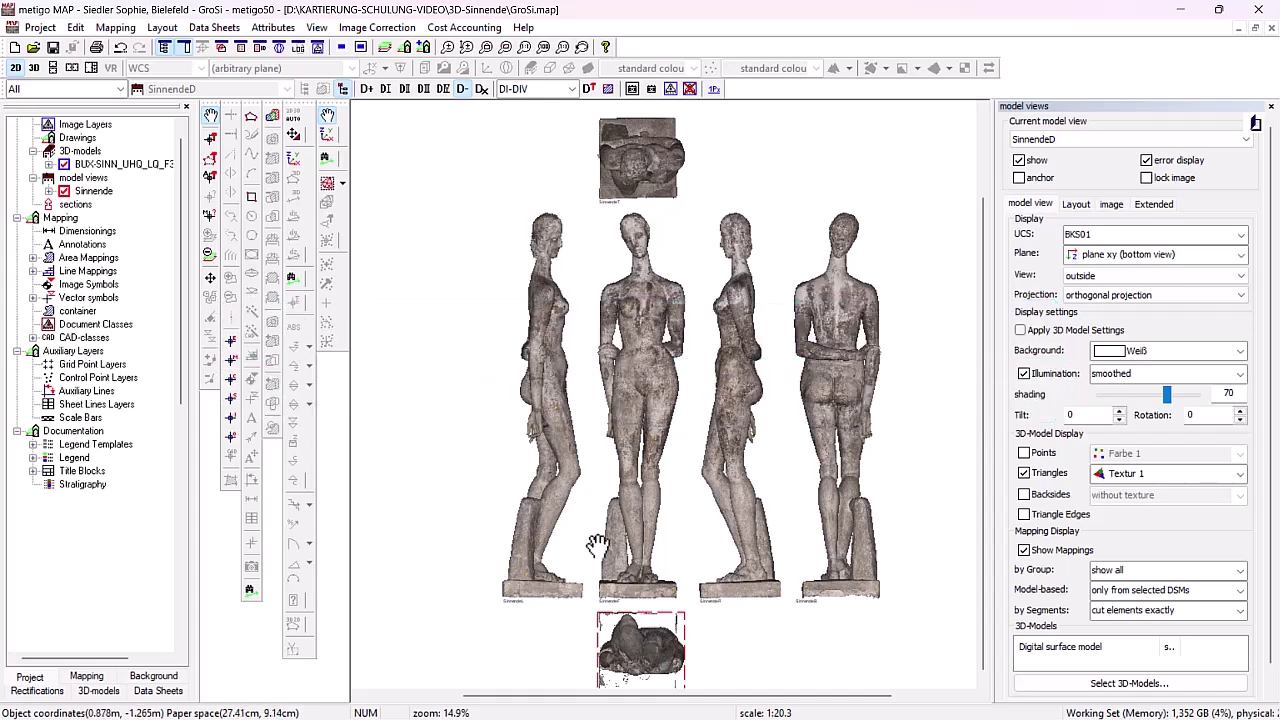
left_click(48, 191)
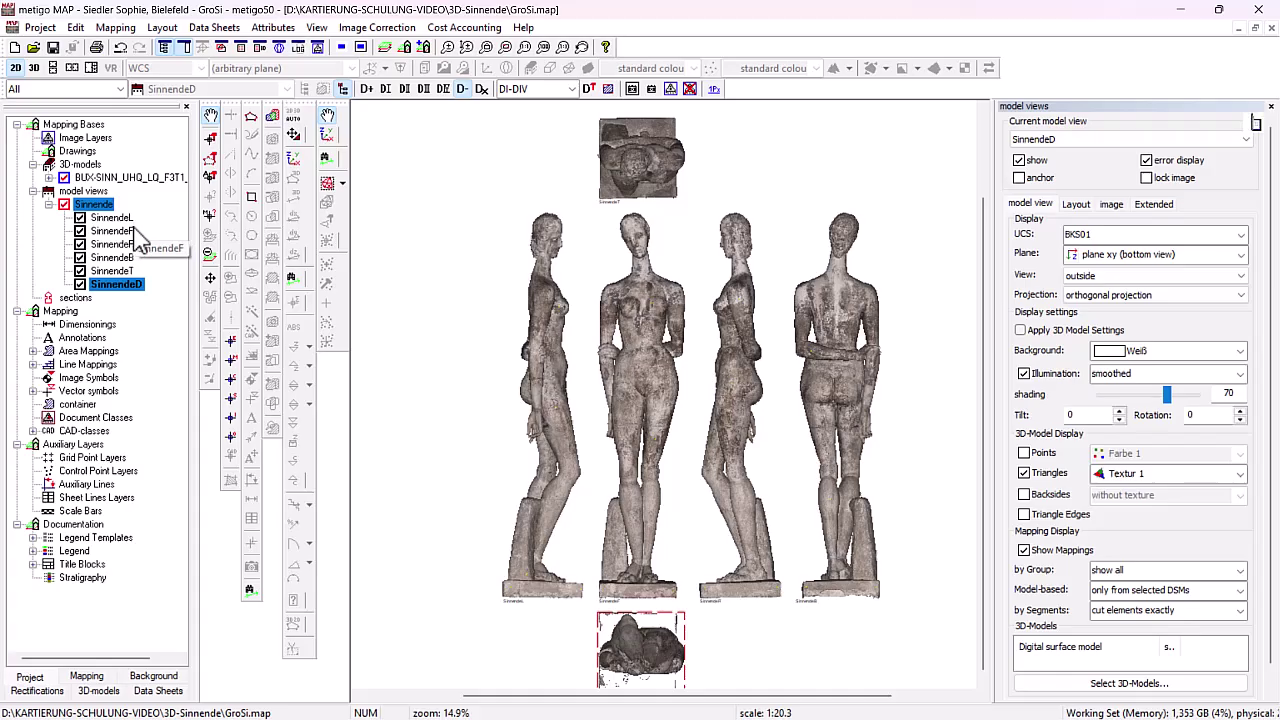
Remove the bottom view SinnendeD from the Sinnende unwrapping.
left_click(116, 286)
right_click(116, 286)
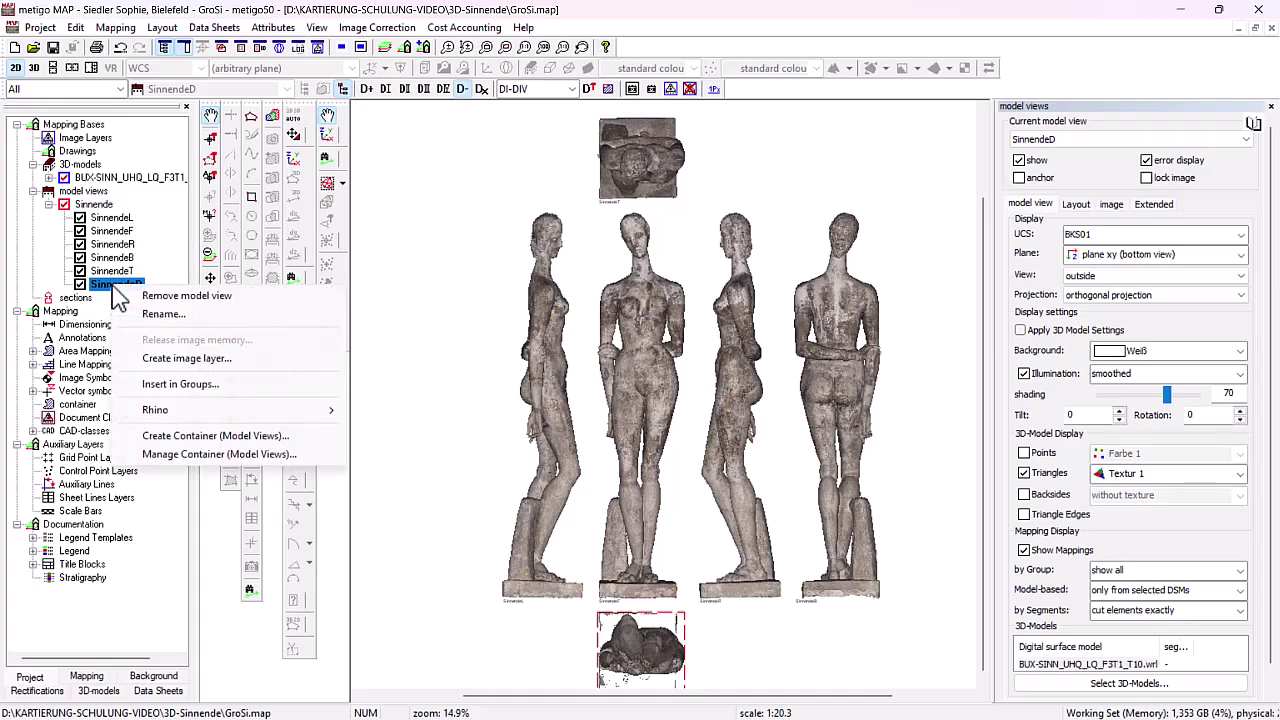
left_click(155, 297)
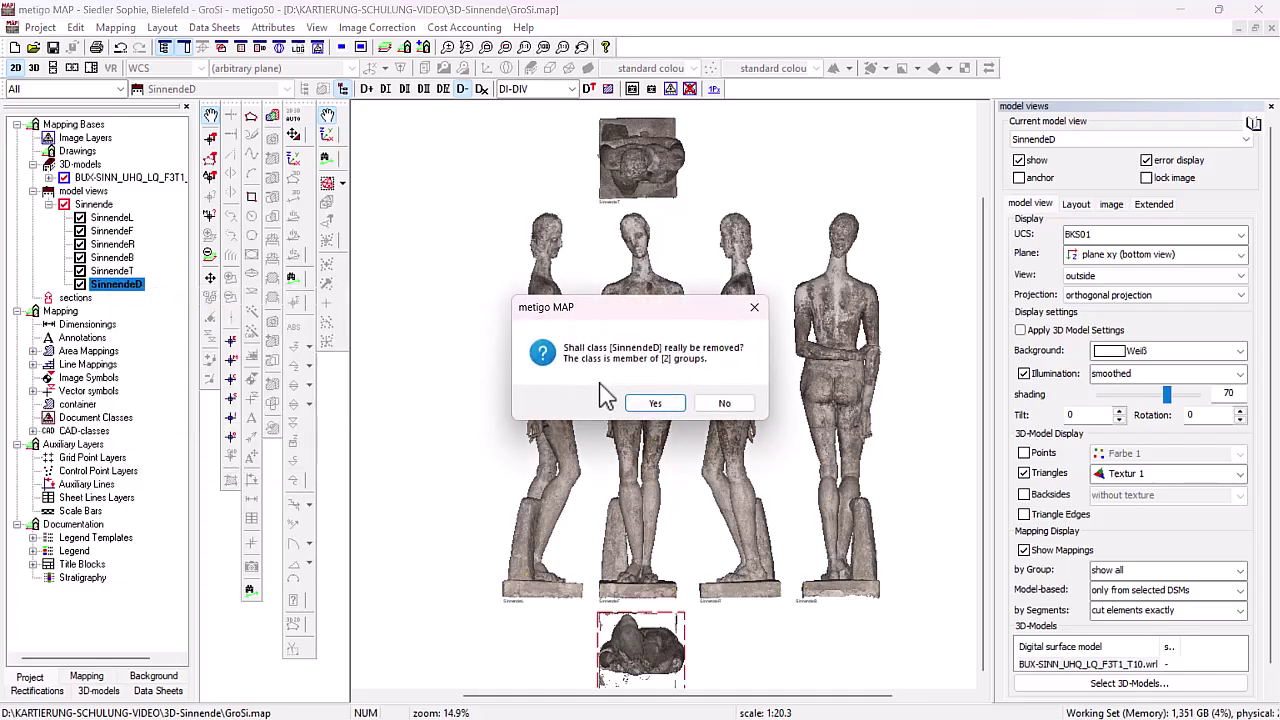
left_click(641, 404)
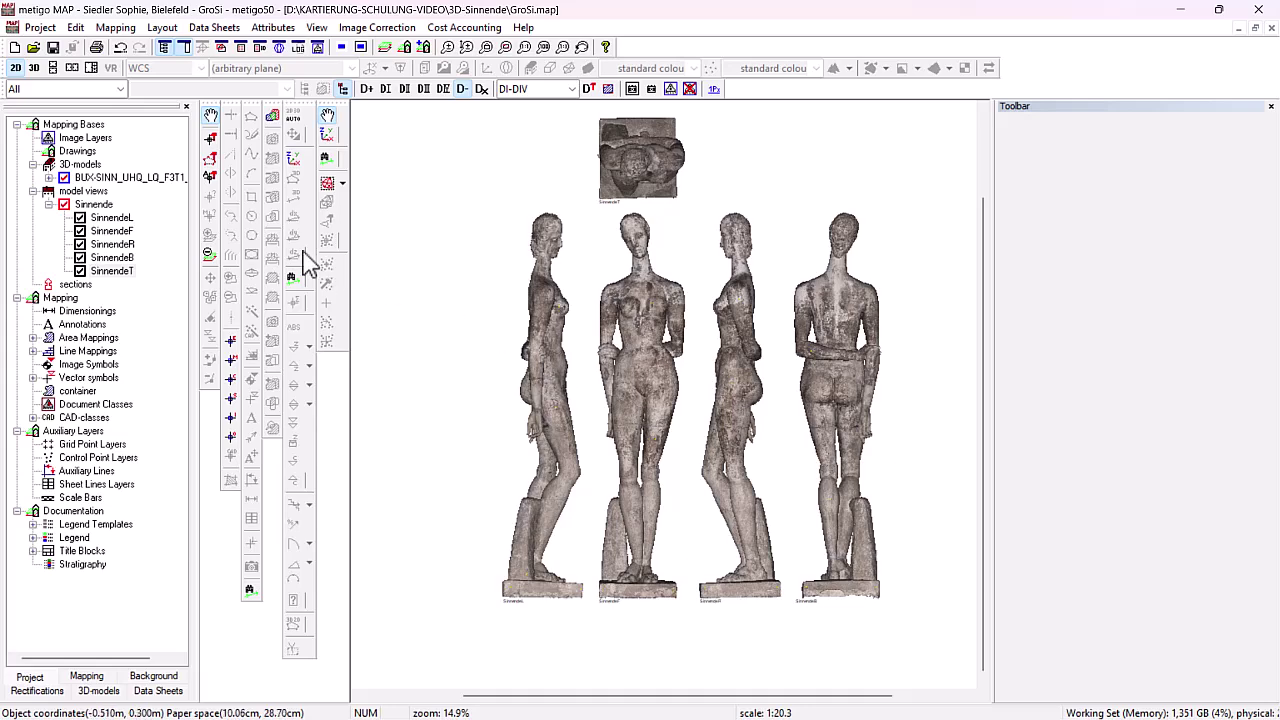
Set the shading of the whole Sinnende unwrapping to 50 and make the single view SinnendeL current.
left_click(104, 206)
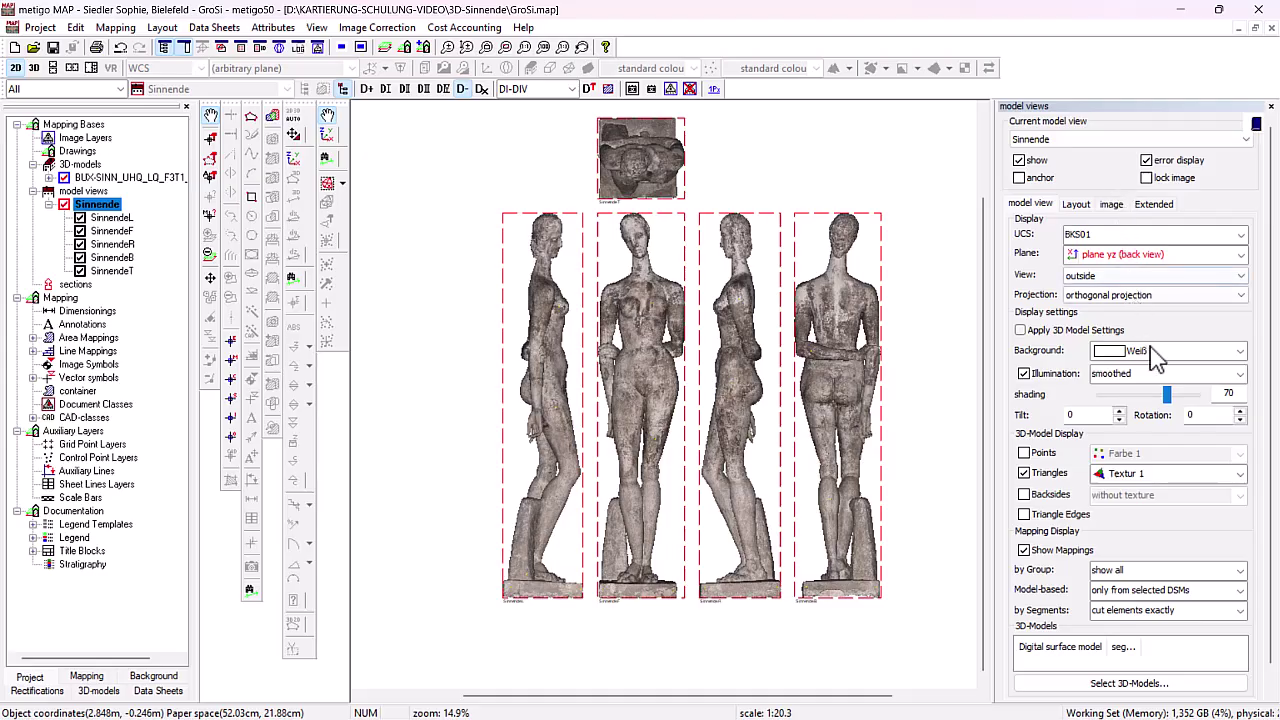
mouse_move(1170, 394)
left_mouse_down()
mouse_move(1130, 398)
mouse_move(1182, 398)
mouse_move(1149, 402)
left_mouse_up()
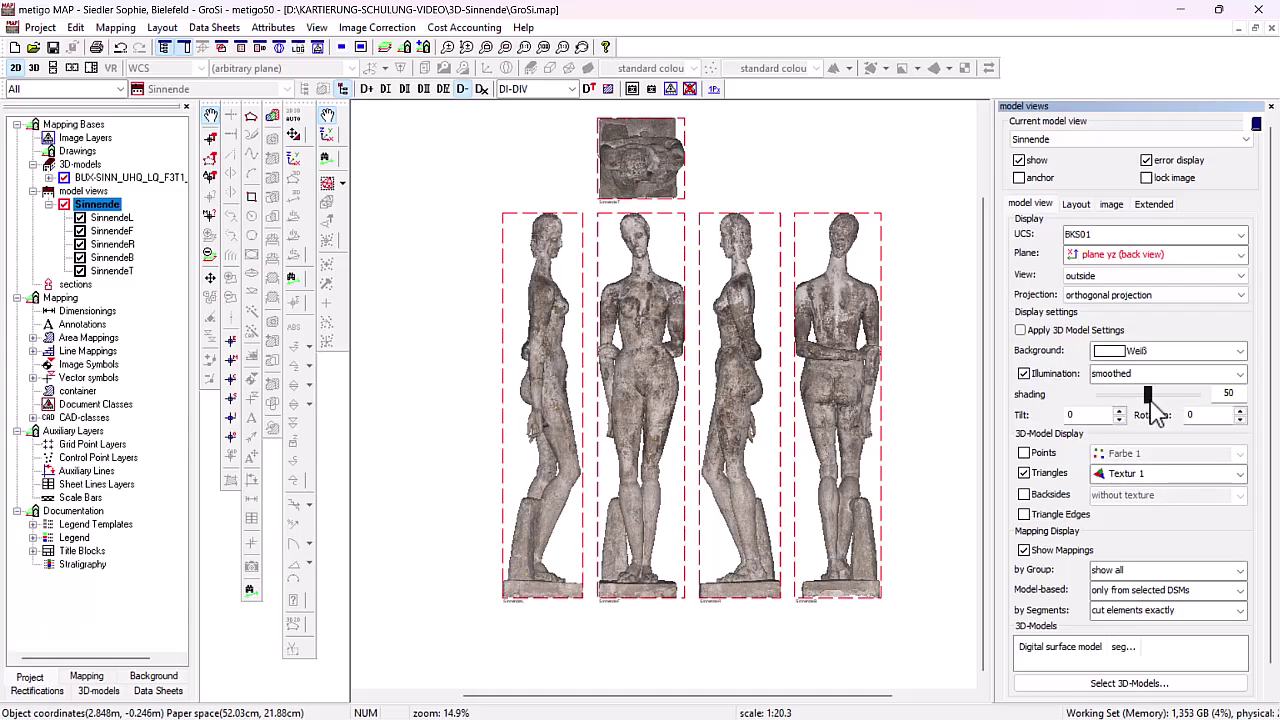
left_click(1100, 141)
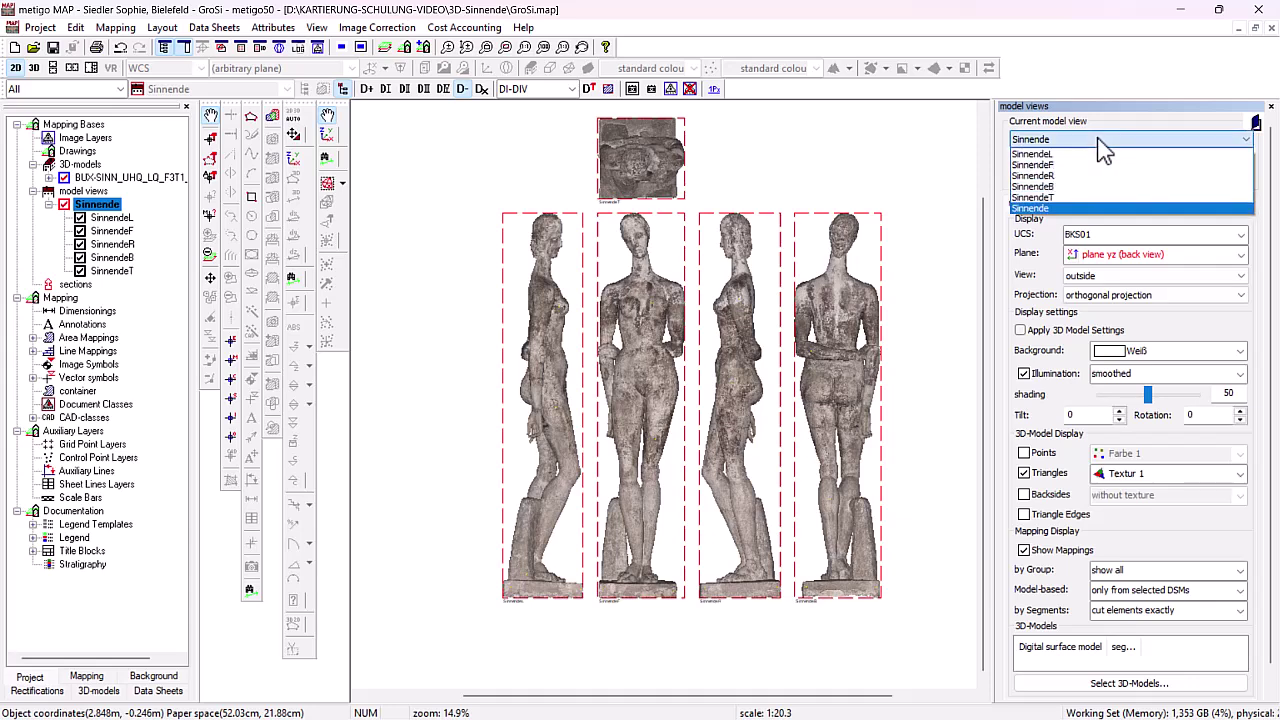
left_click(1078, 160)
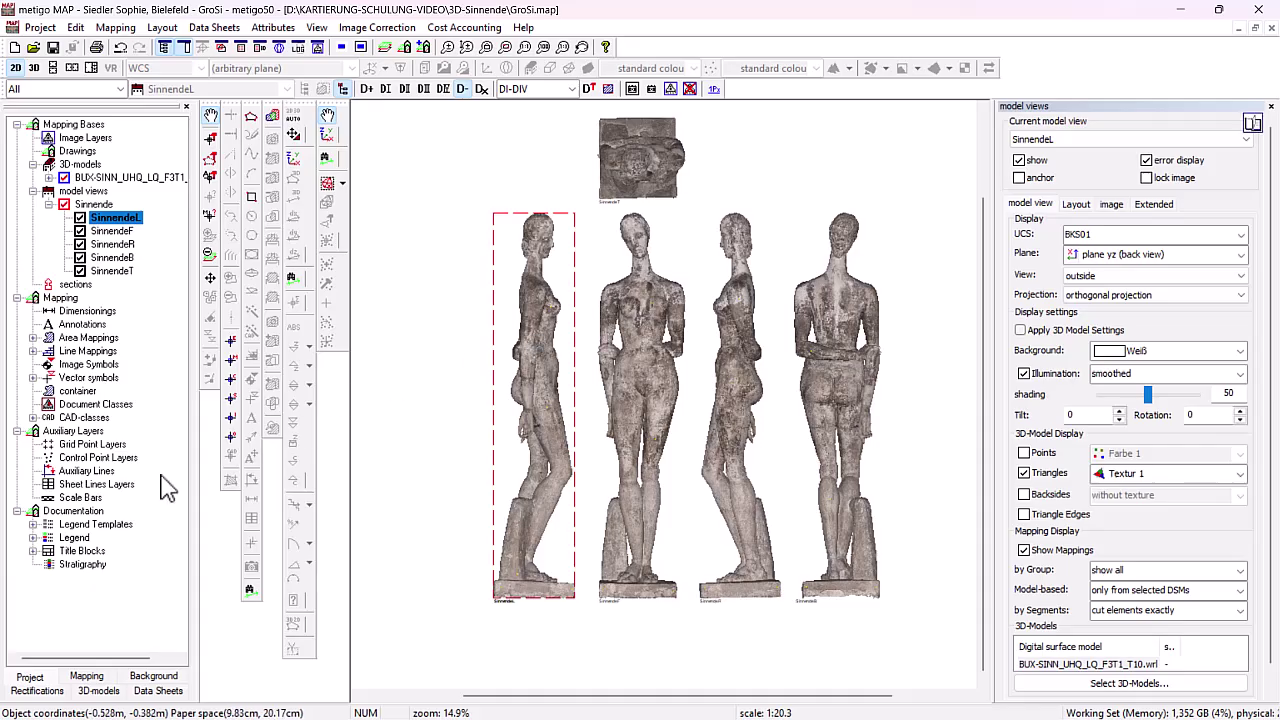
Display the mappings on the statue views for the groups Gusstechnologie, Maßnahmen and finally Alle_Druck.
left_click(90, 680)
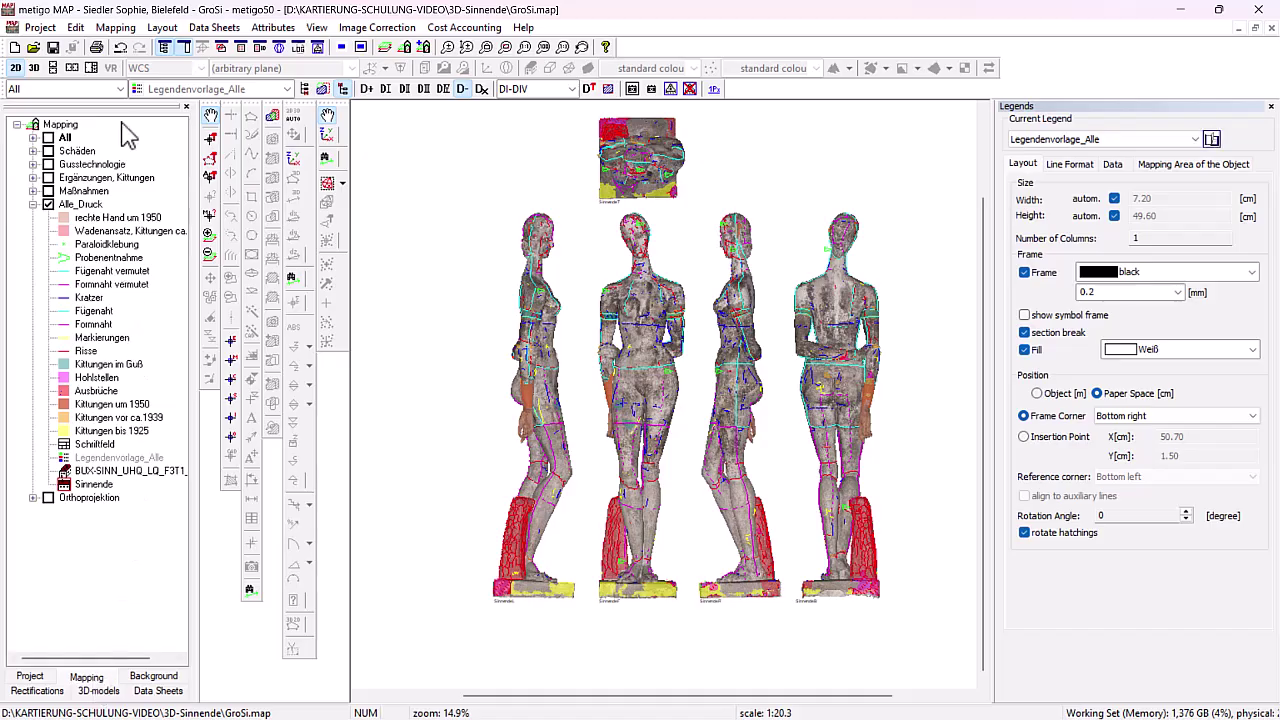
left_click(120, 89)
left_click(85, 134)
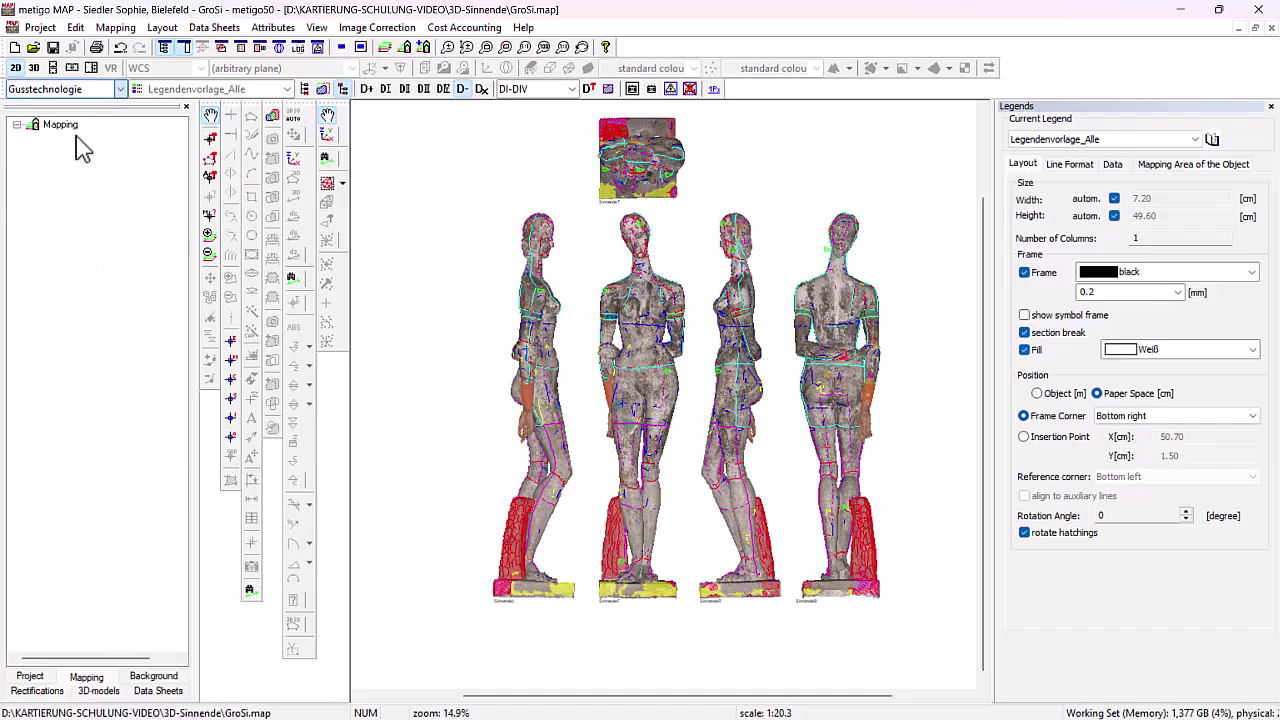
left_click(120, 89)
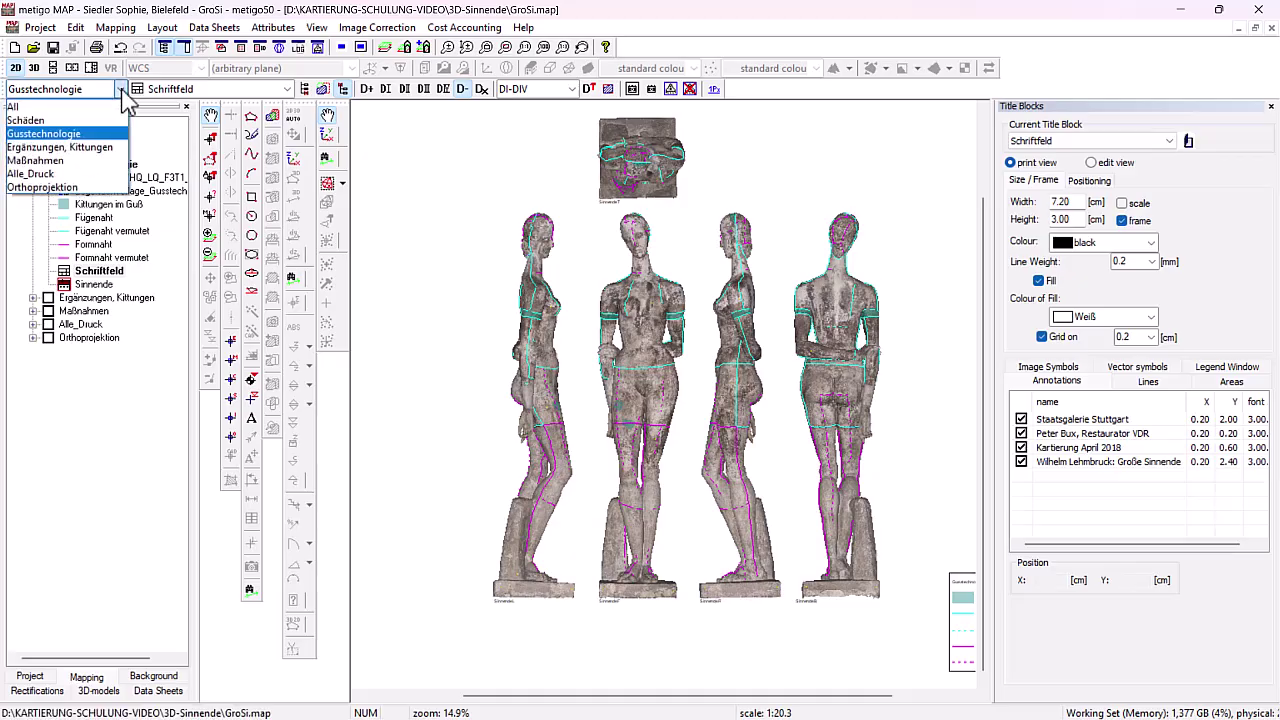
left_click(78, 162)
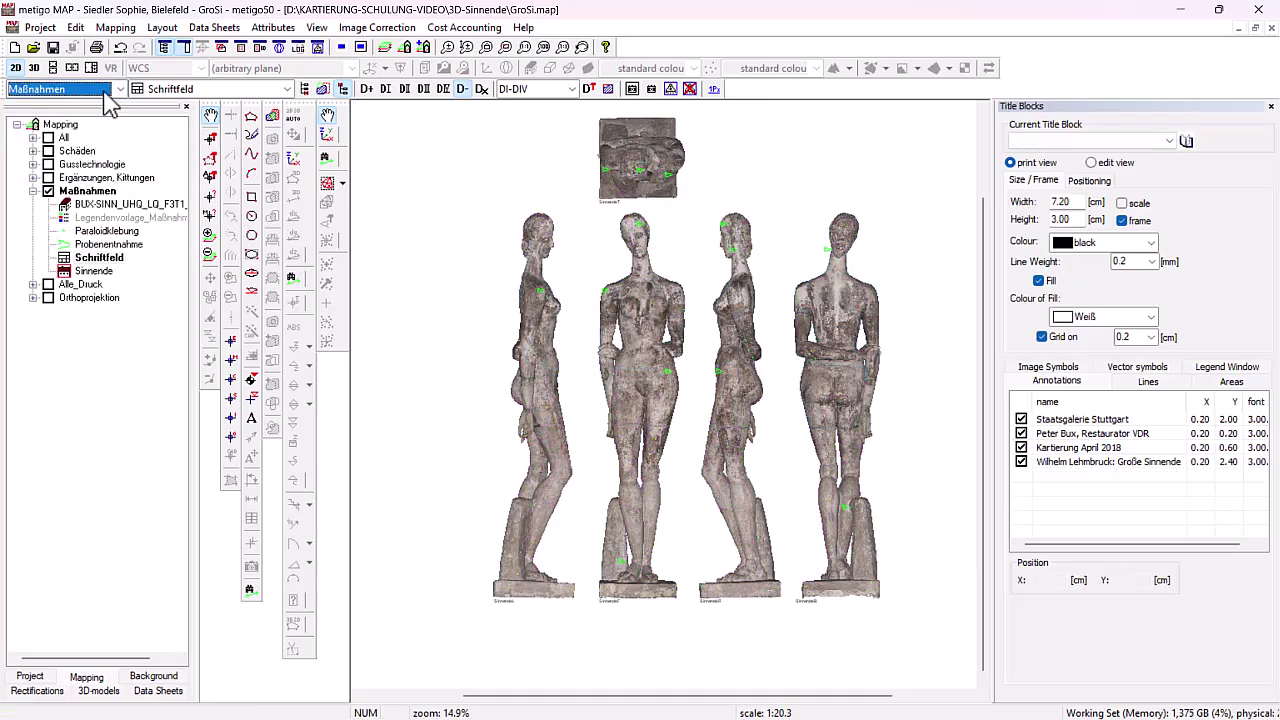
left_click(118, 89)
left_click(70, 175)
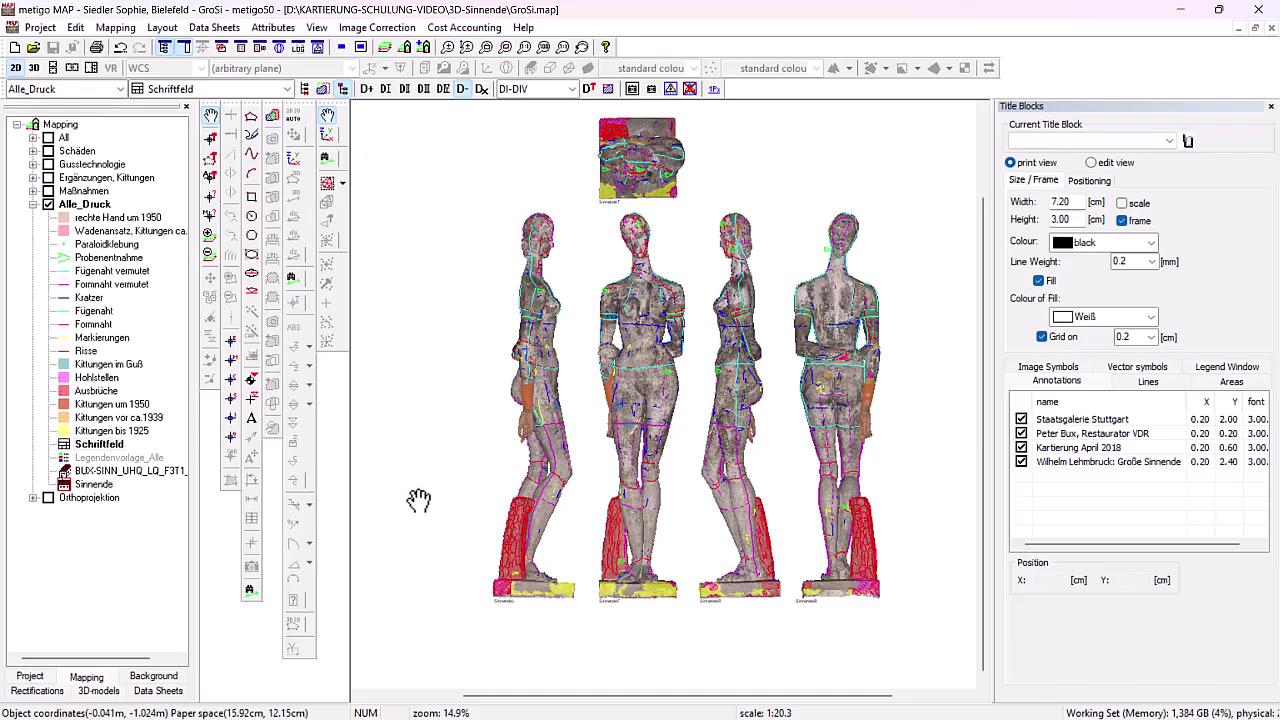
Switch to the 3D display, select the BUX-SINN statue model and orient it to the BKS01 coordinate system's front view.
left_click(34, 68)
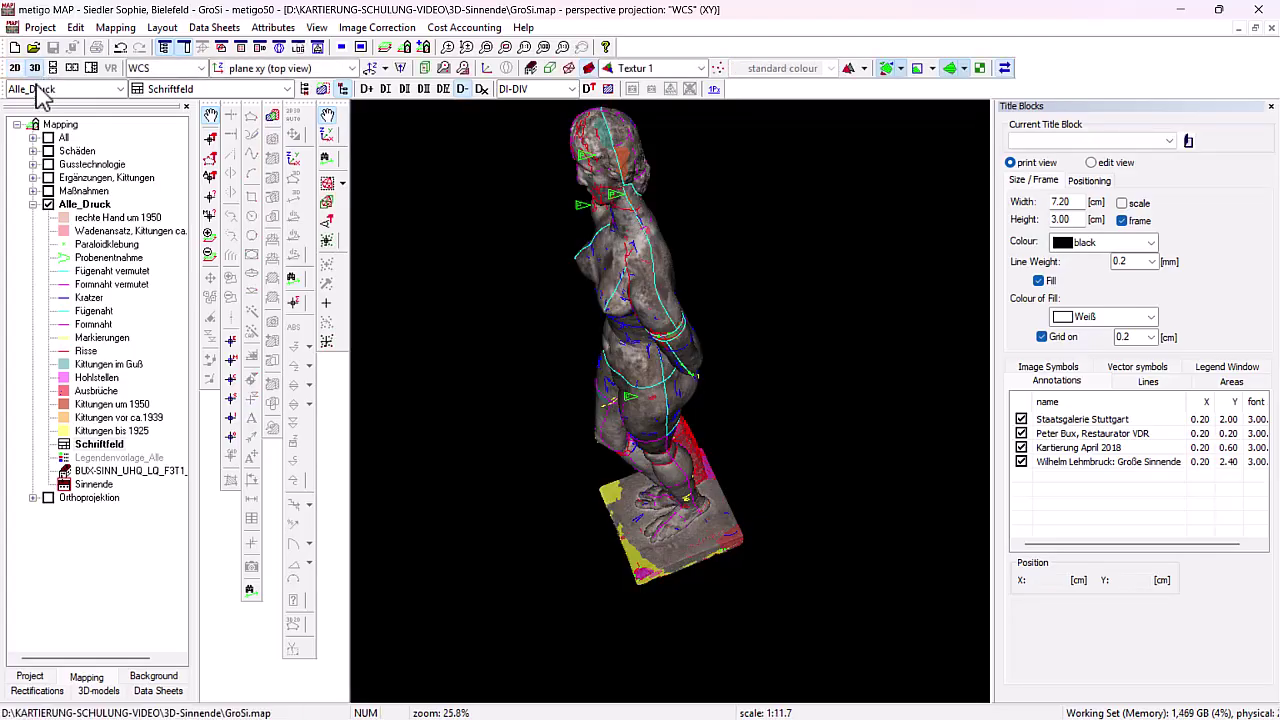
left_click(40, 680)
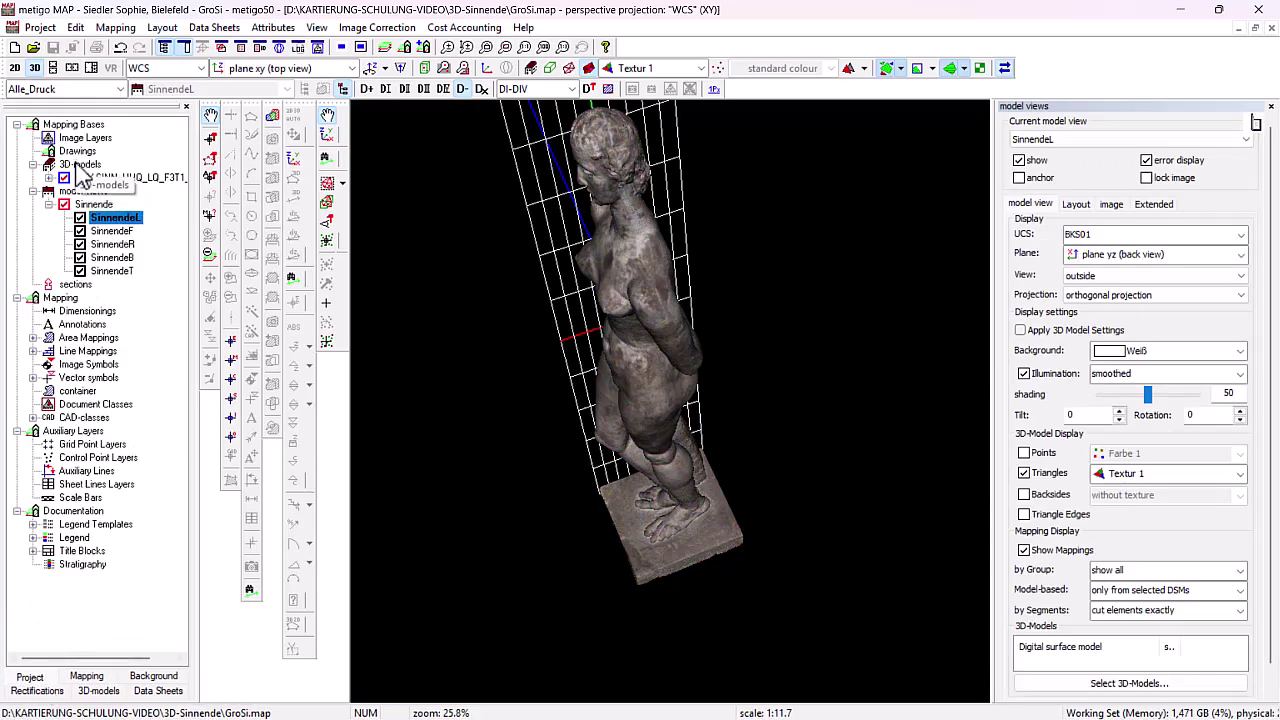
left_click(115, 179)
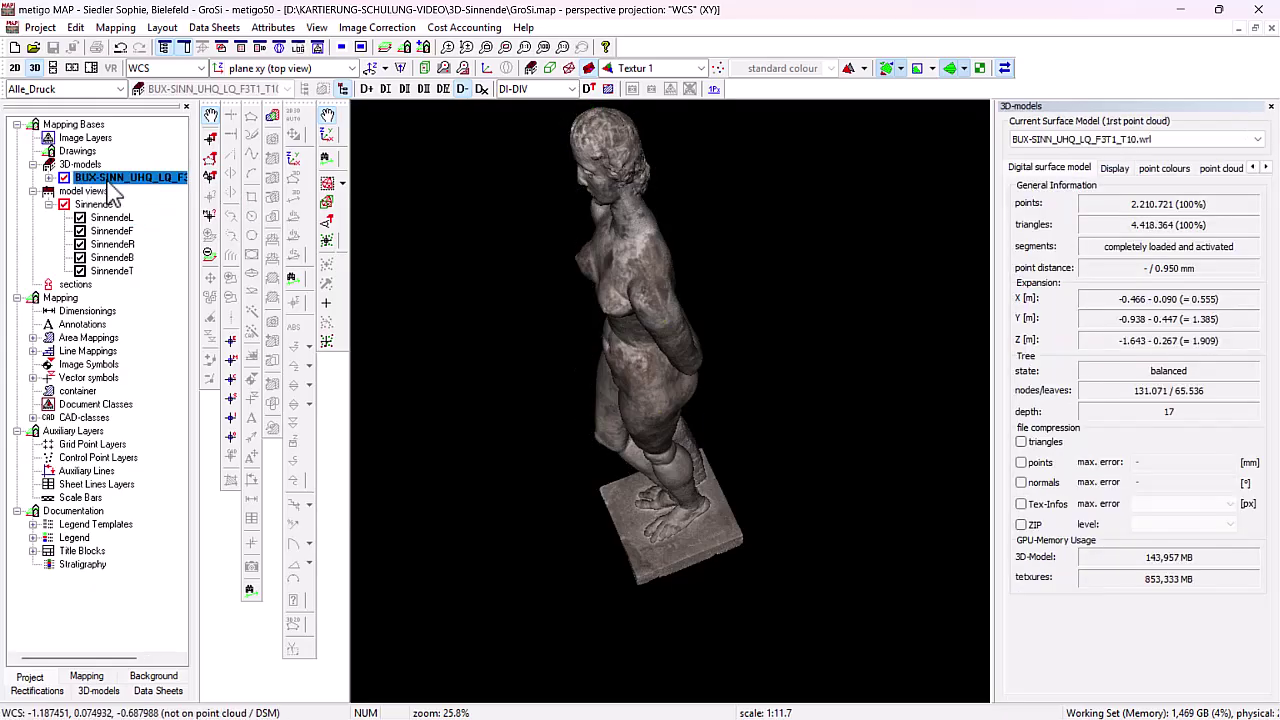
left_click(203, 69)
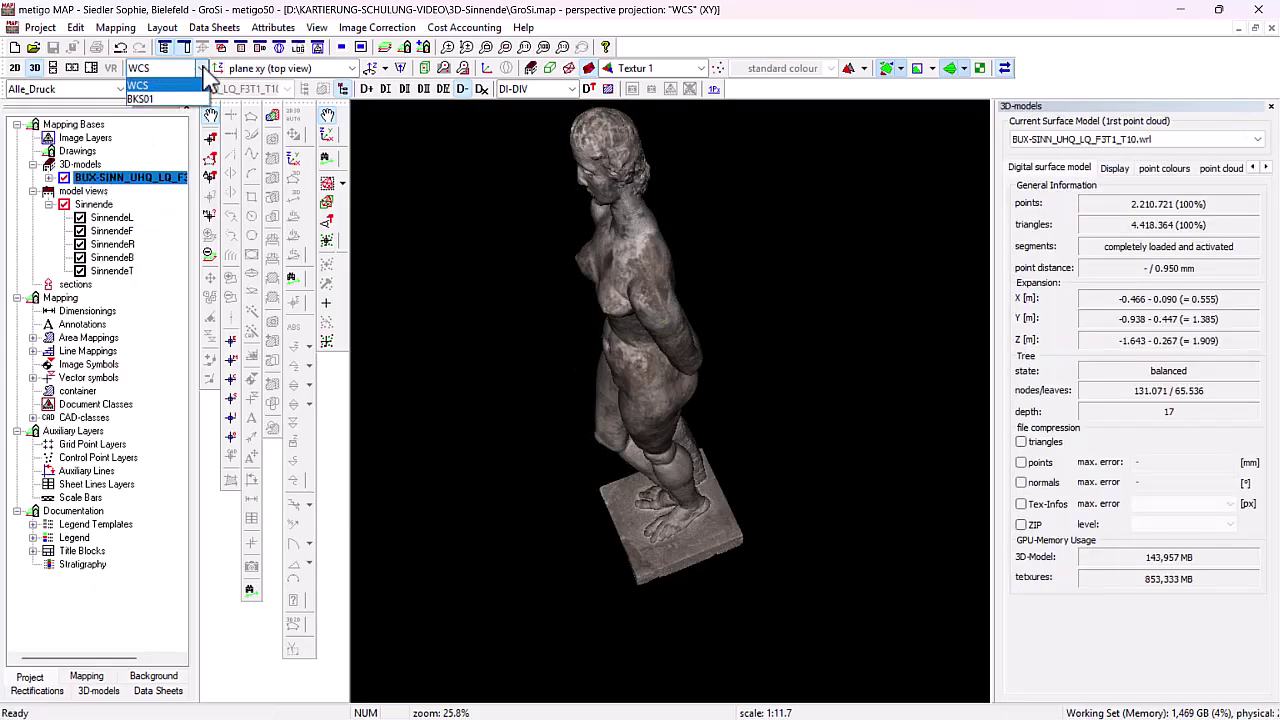
left_click(165, 99)
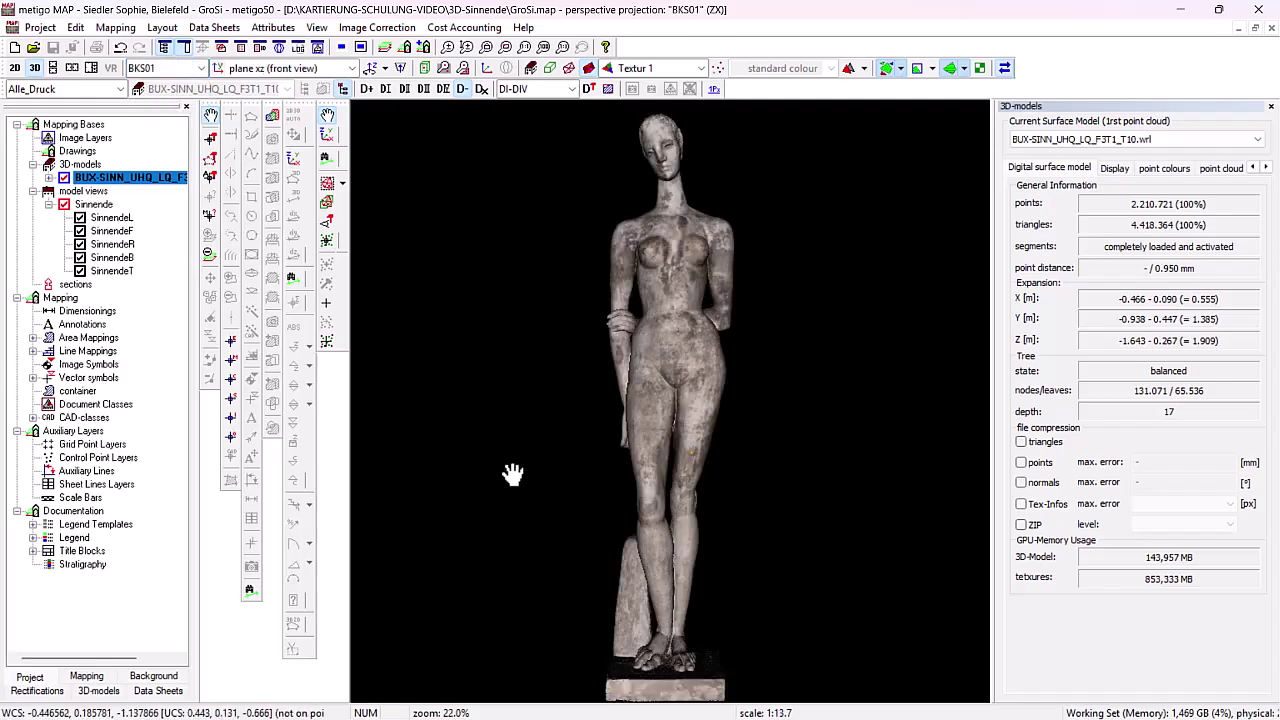
Select the statue's plinth, feet, lower shins and lower part of the support with a rectangular selection.
left_click_drag(661, 542, 605, 351)
scroll(583, 475, "up", 3)
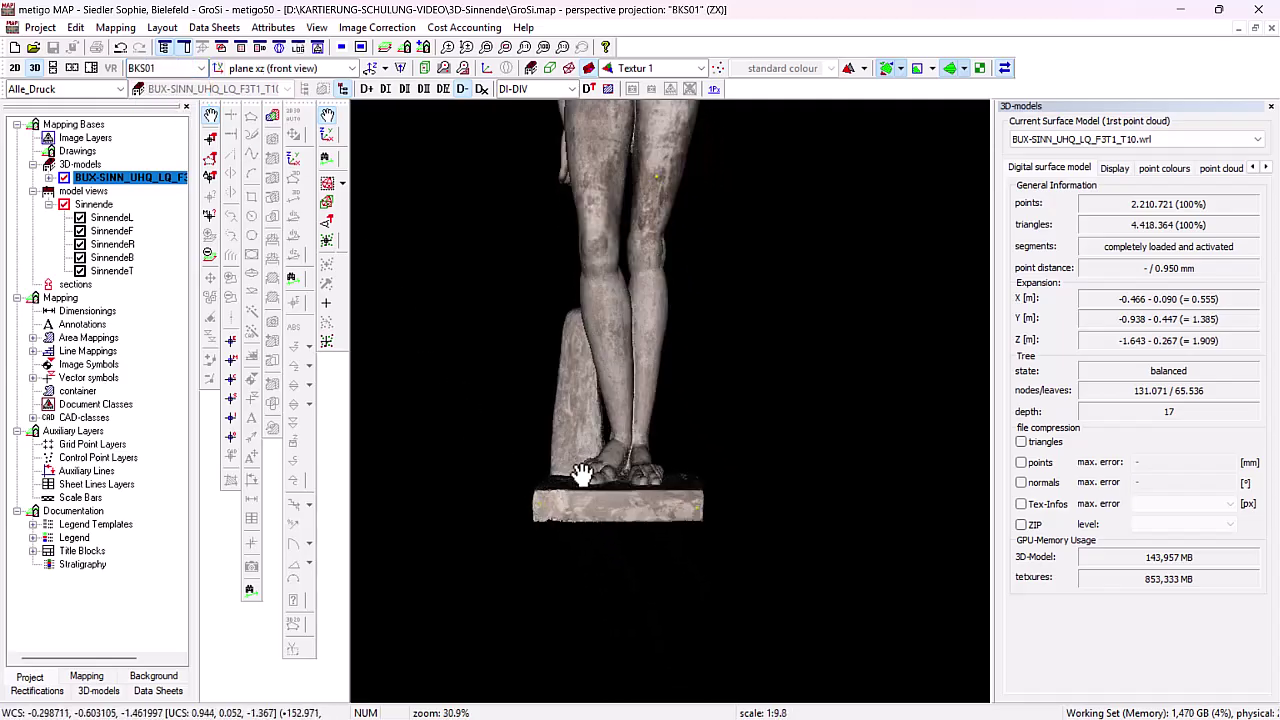
scroll(583, 475, "up", 2)
left_click_drag(622, 346, 623, 372)
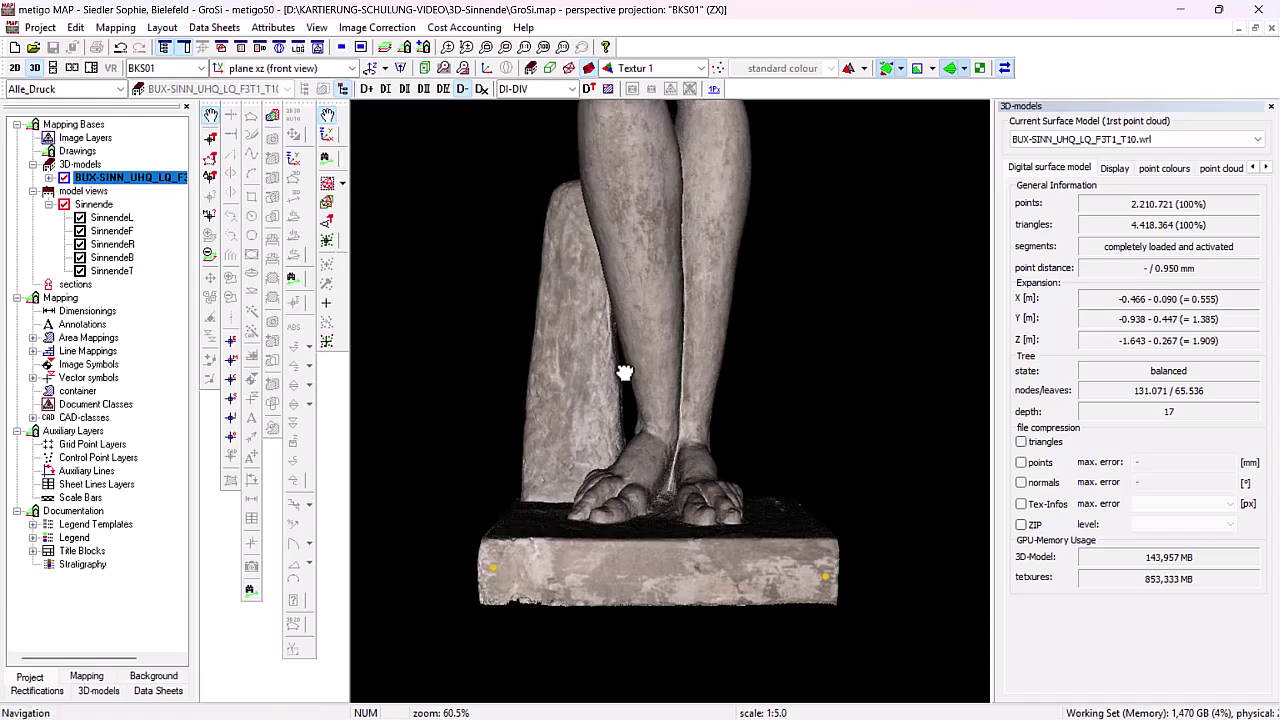
left_click(328, 184)
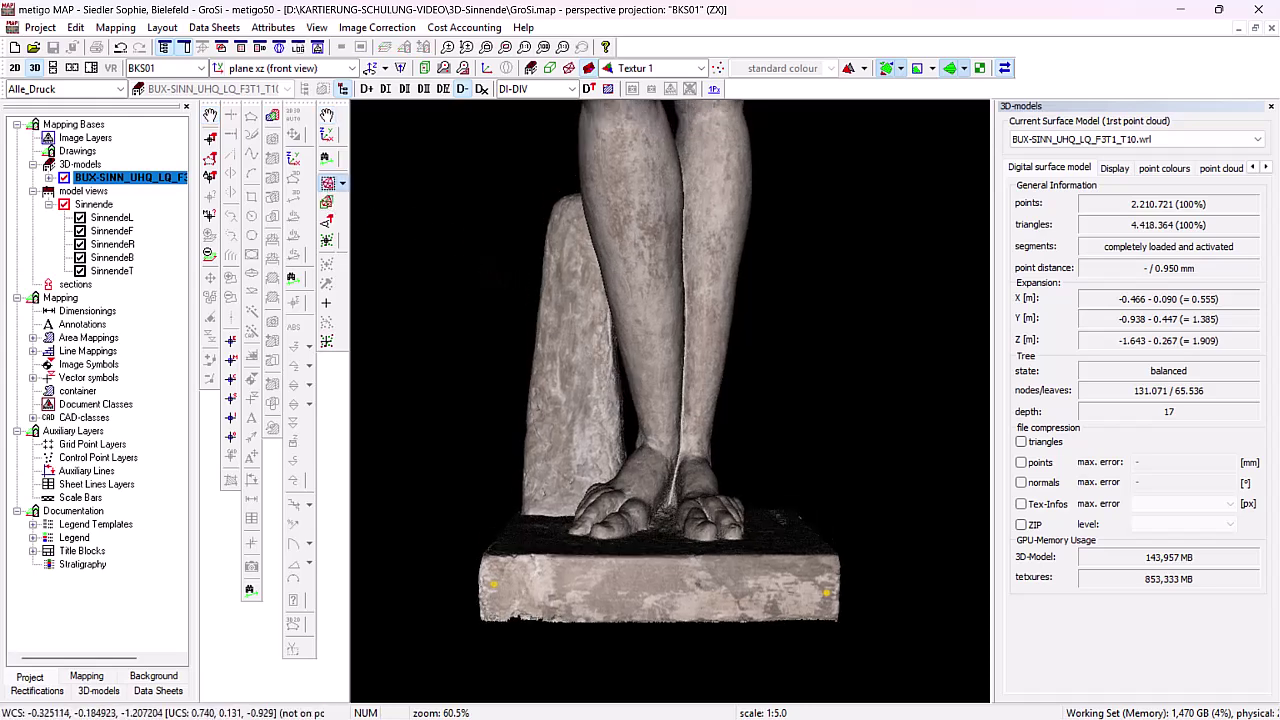
left_click_drag(405, 167, 931, 654)
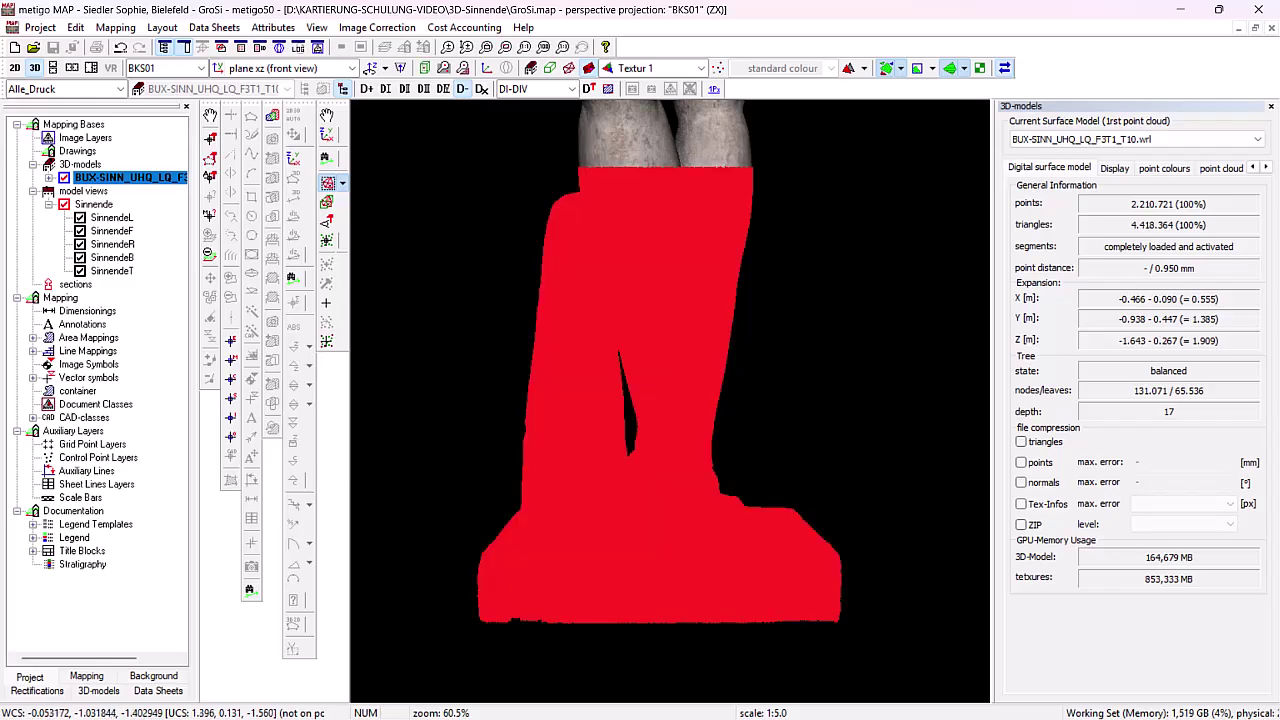
left_click_drag(413, 308, 897, 670)
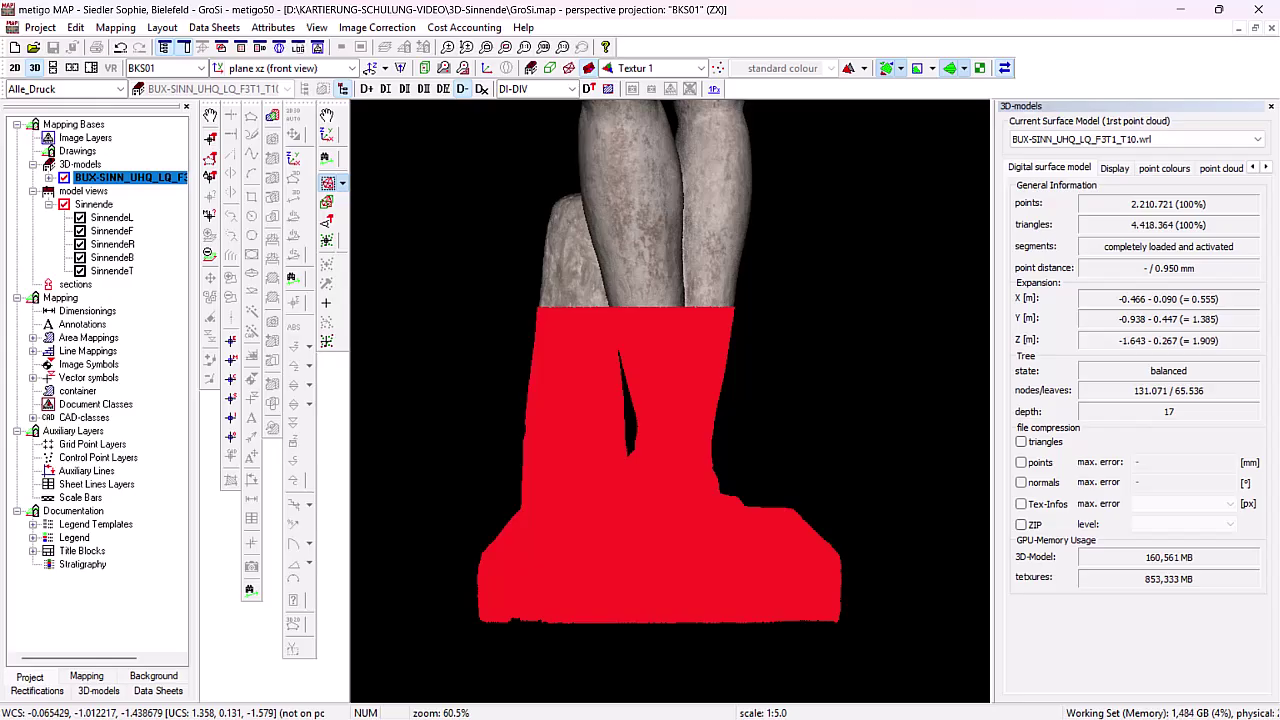
Create a segment named Sinnende_P from the selected part of the 3D model.
right_click(98, 177)
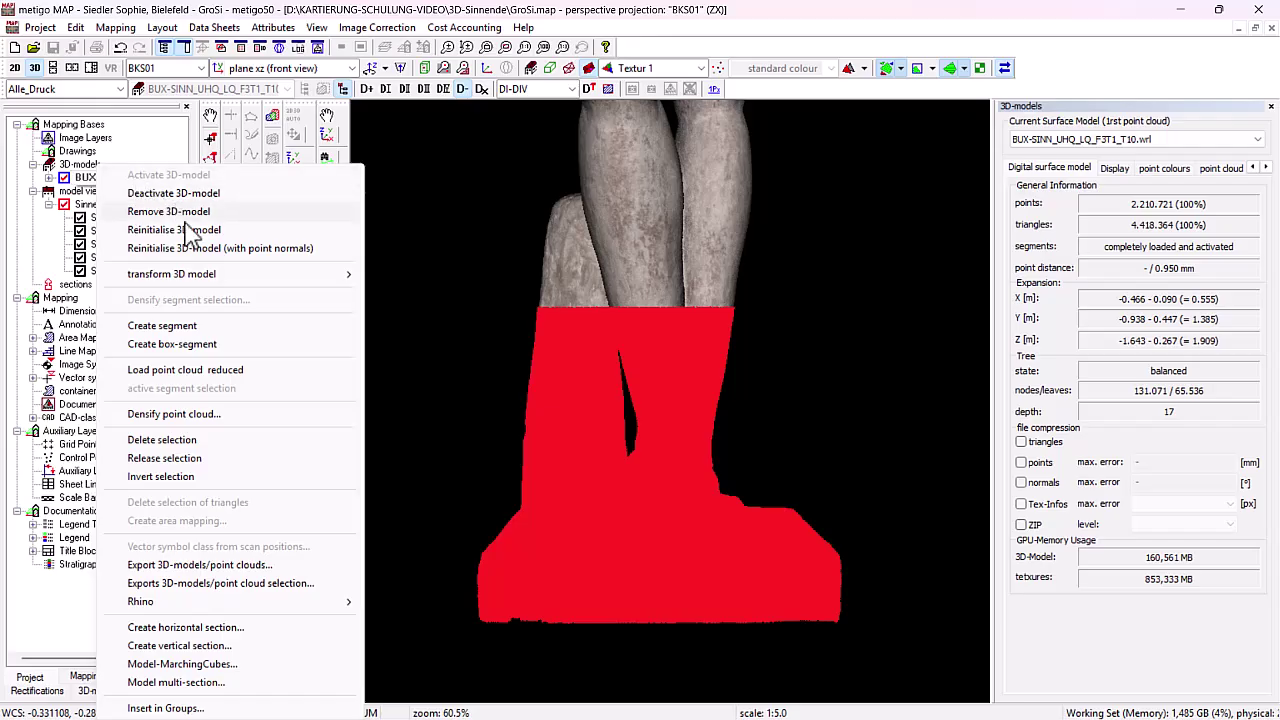
left_click(190, 327)
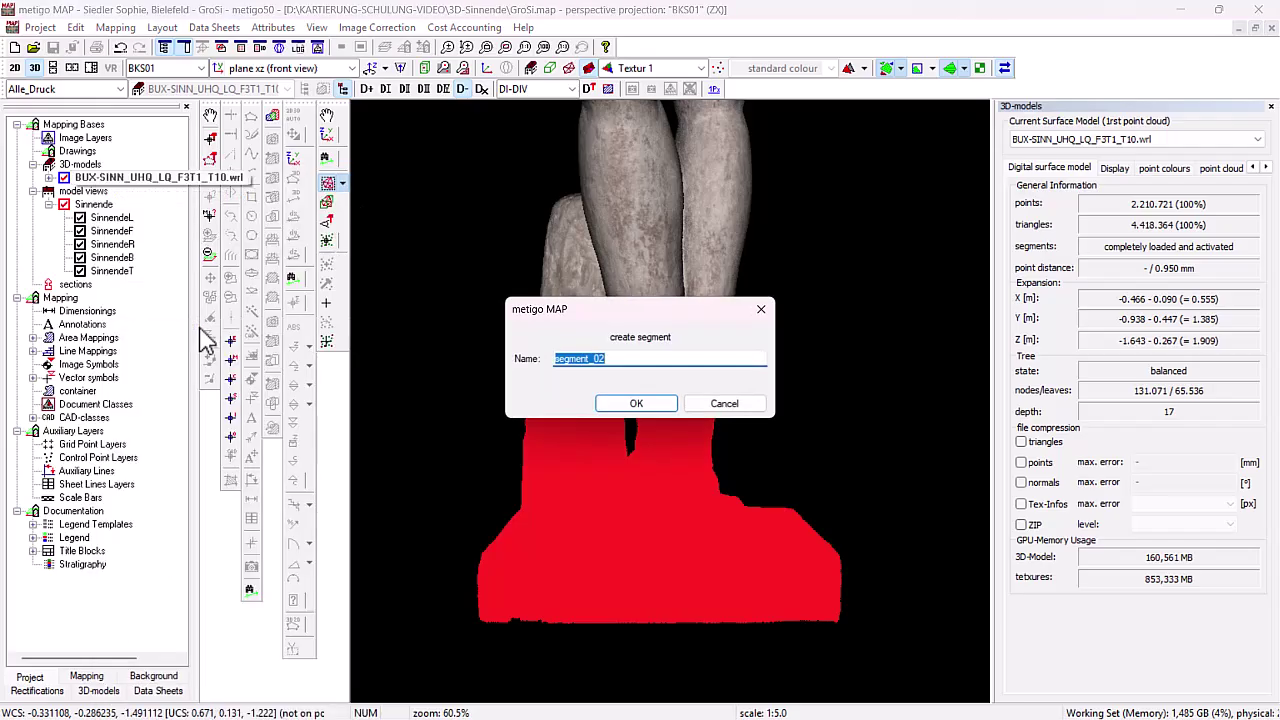
type("Sinnende_P")
left_click(668, 403)
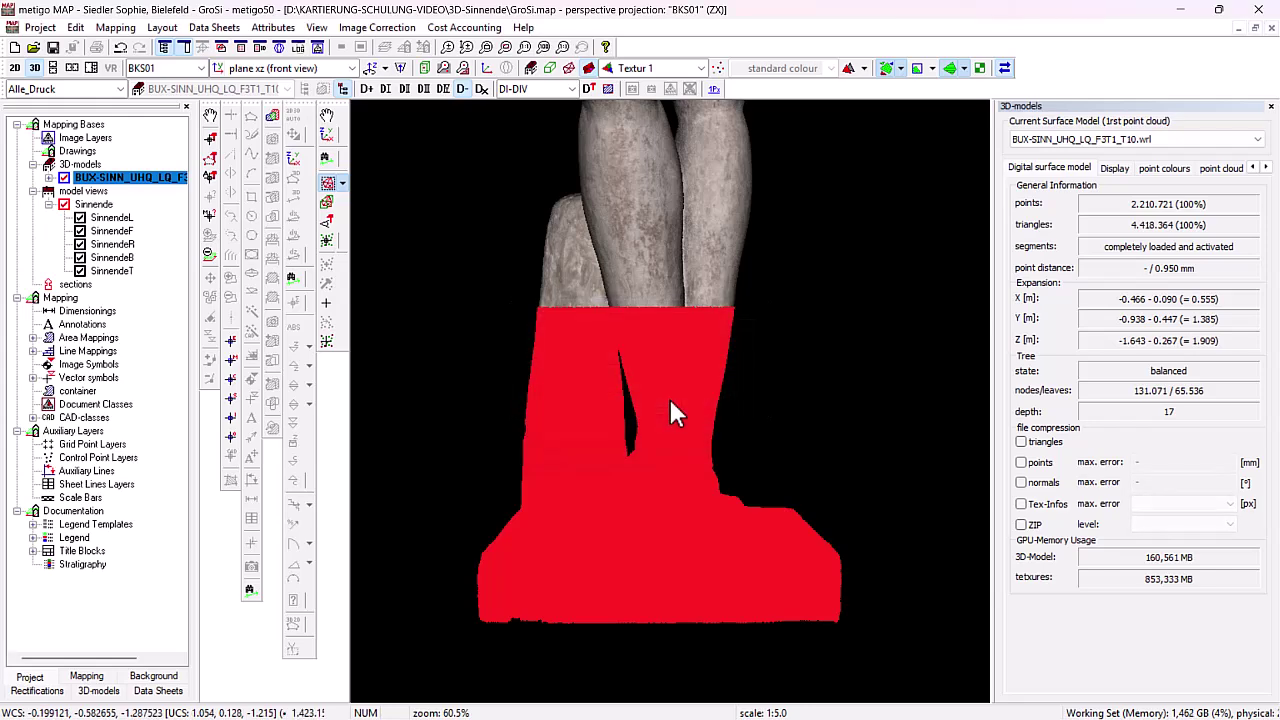
Activate only the Sinnende_P segment of the 3D model and inspect the isolated plinth from several sides.
left_click(48, 178)
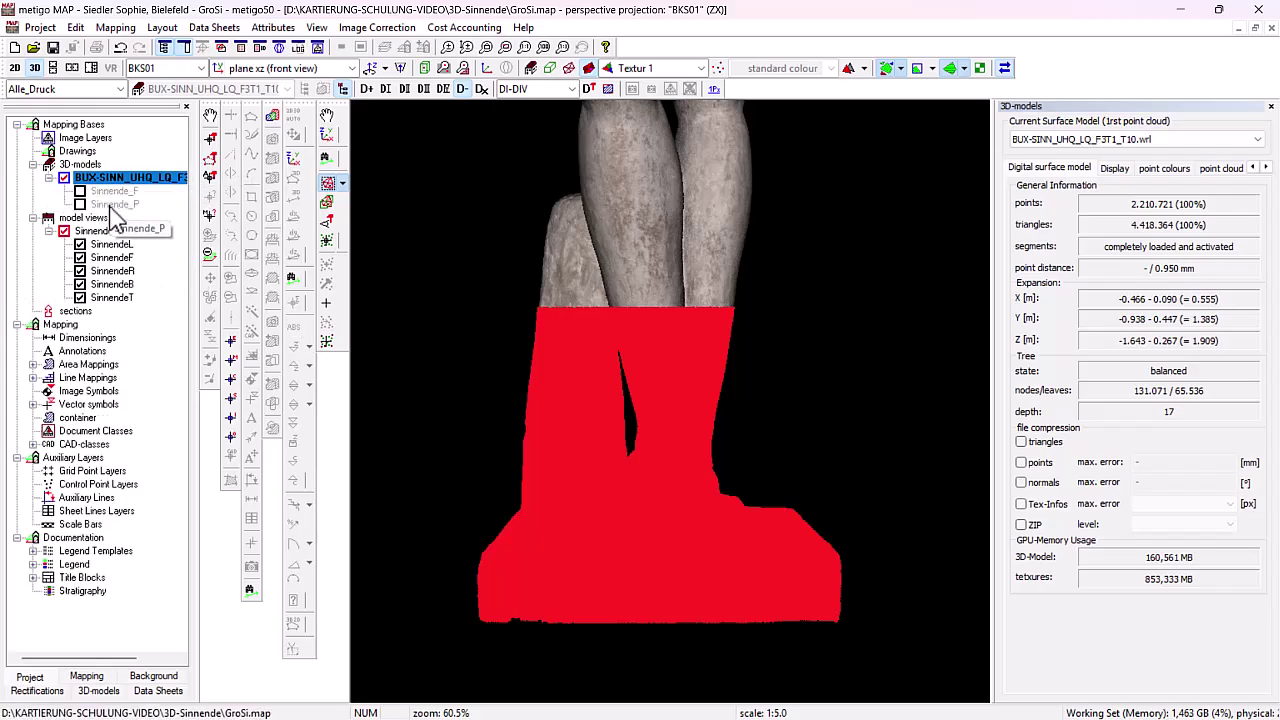
left_click(80, 204)
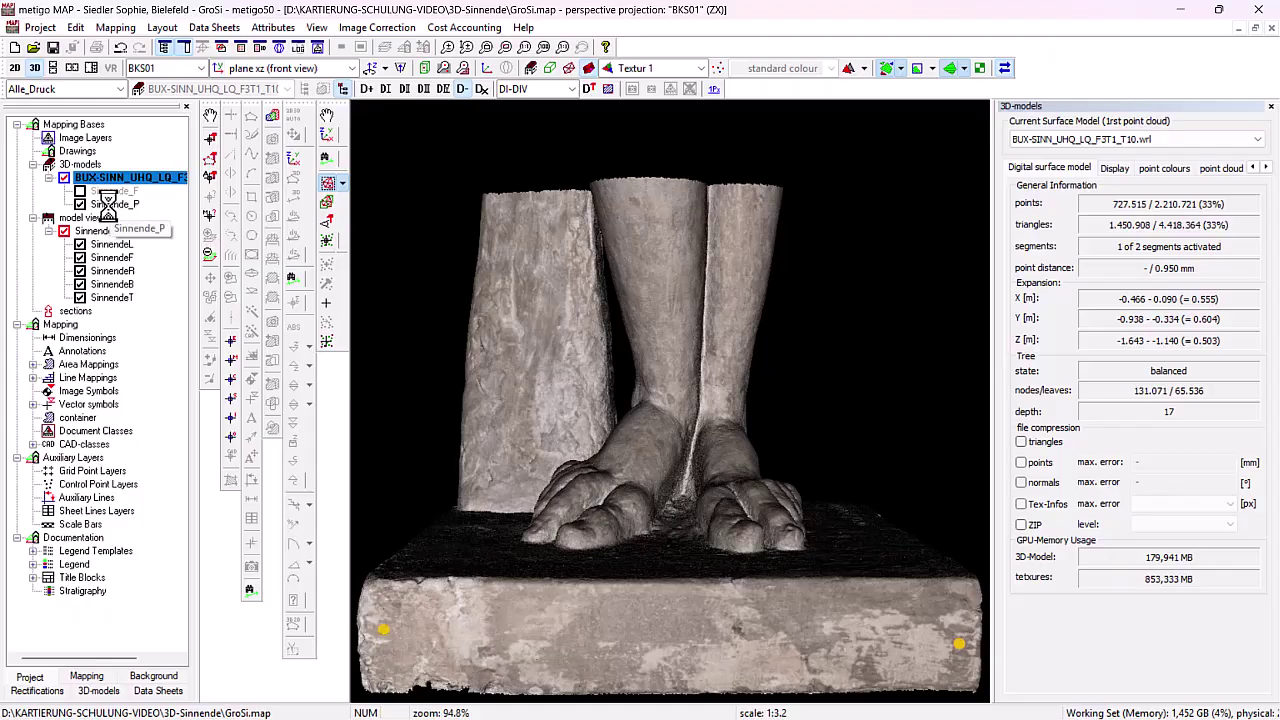
scroll(572, 407, "down", 2)
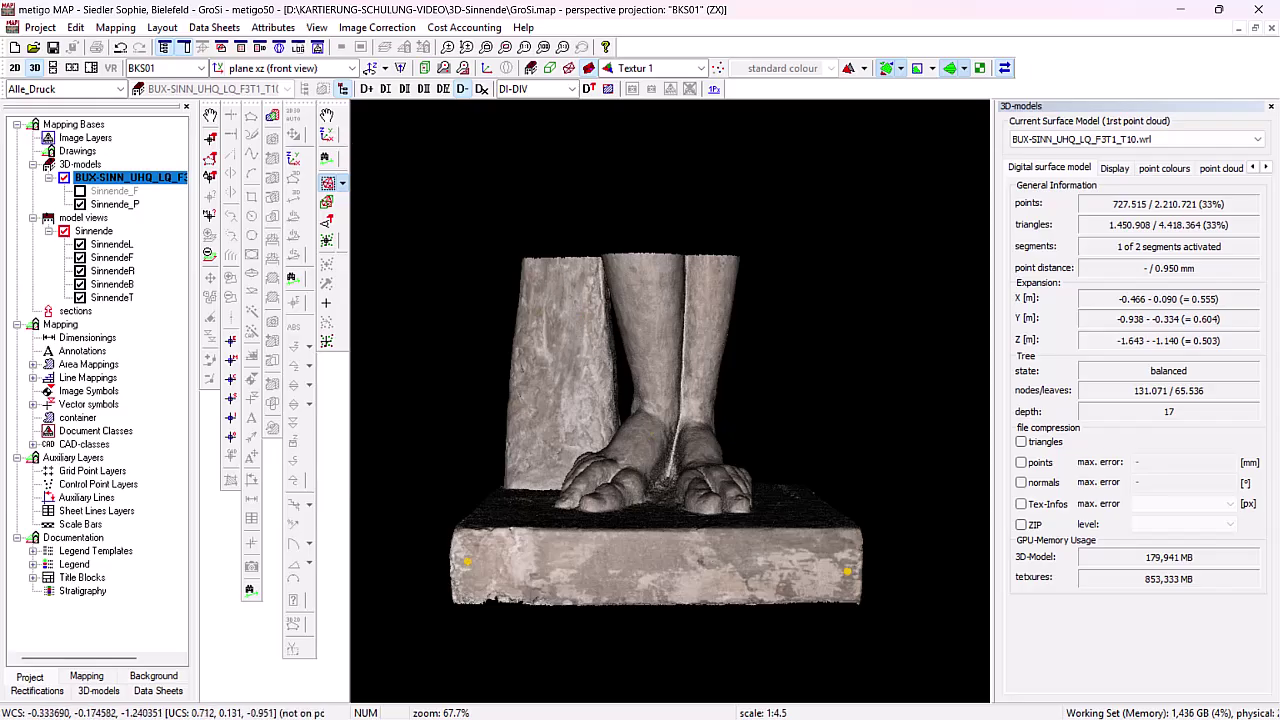
left_click(327, 115)
left_click_drag(634, 486, 583, 569)
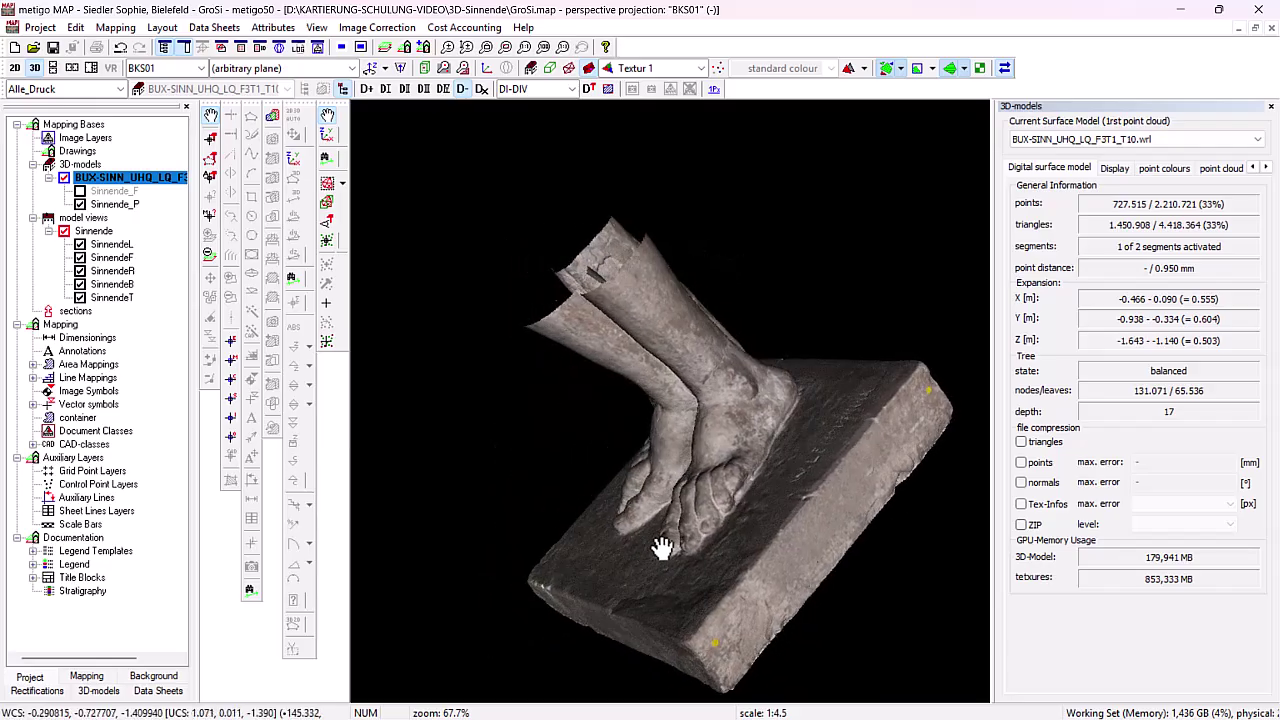
left_click_drag(663, 583, 533, 691)
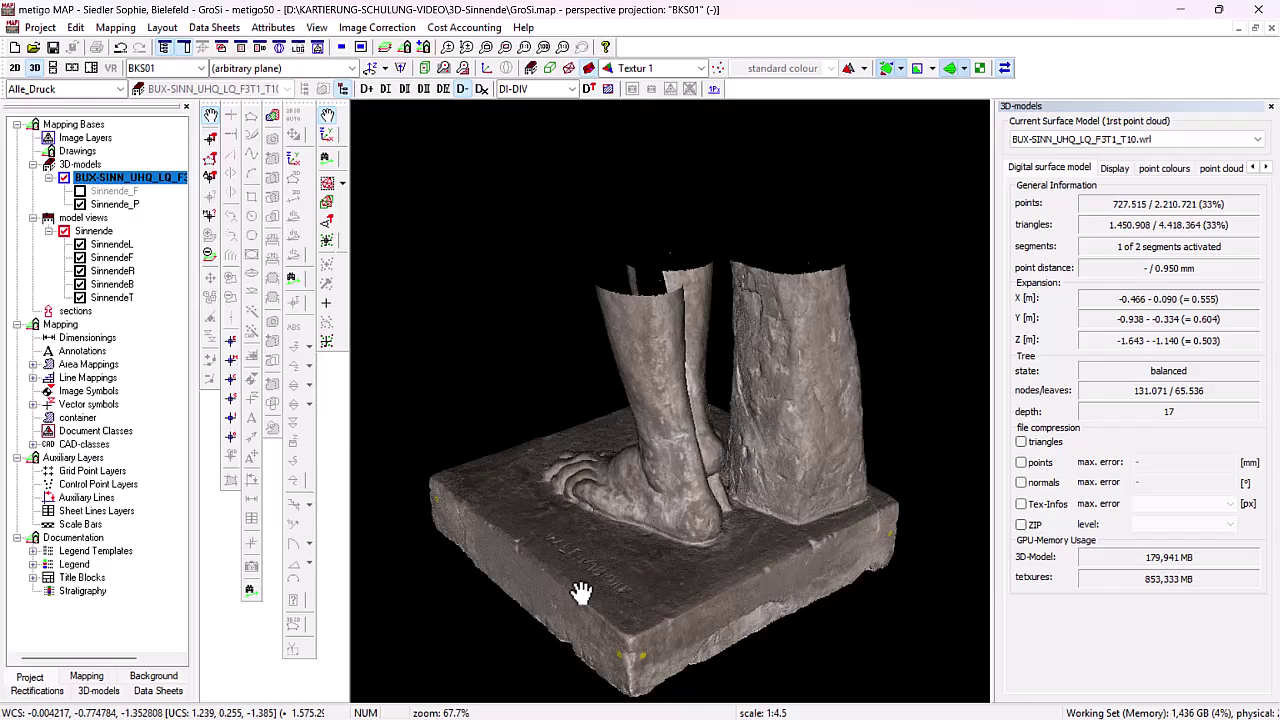
Start a new model view of only the Sinnende_P segment and name it Sinnende_P.
right_click(75, 221)
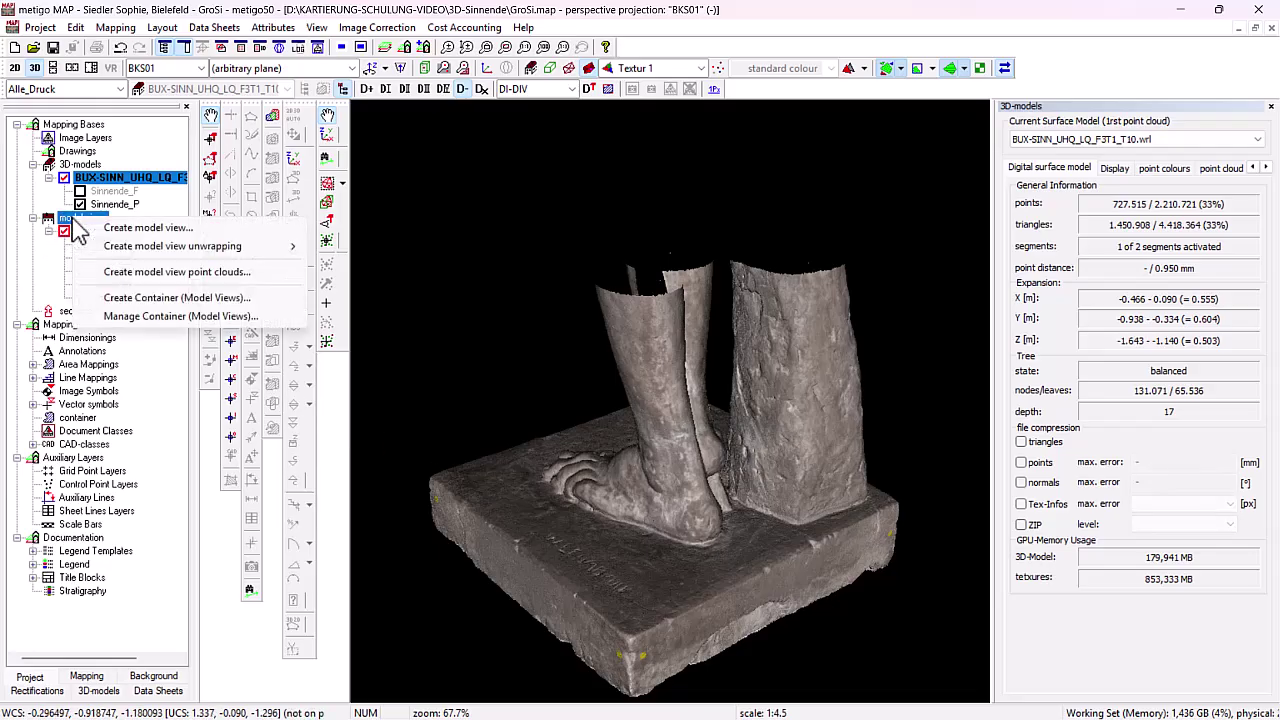
left_click(107, 233)
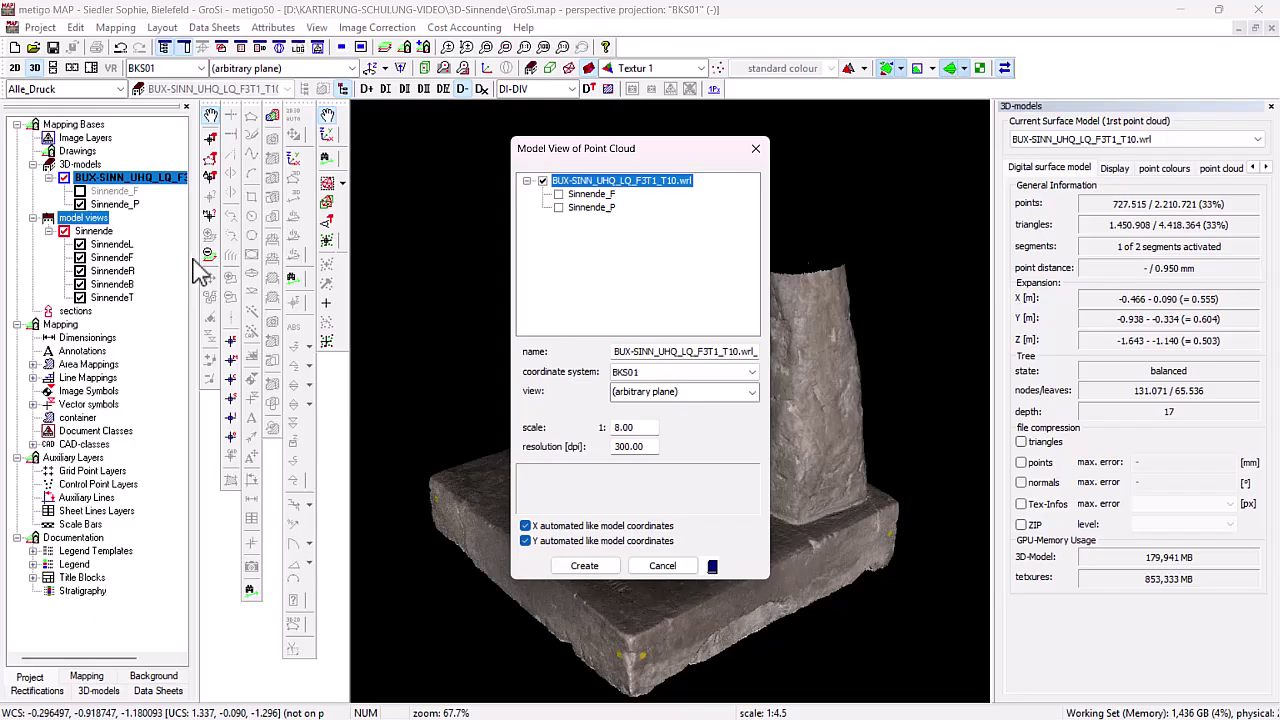
left_click(559, 208)
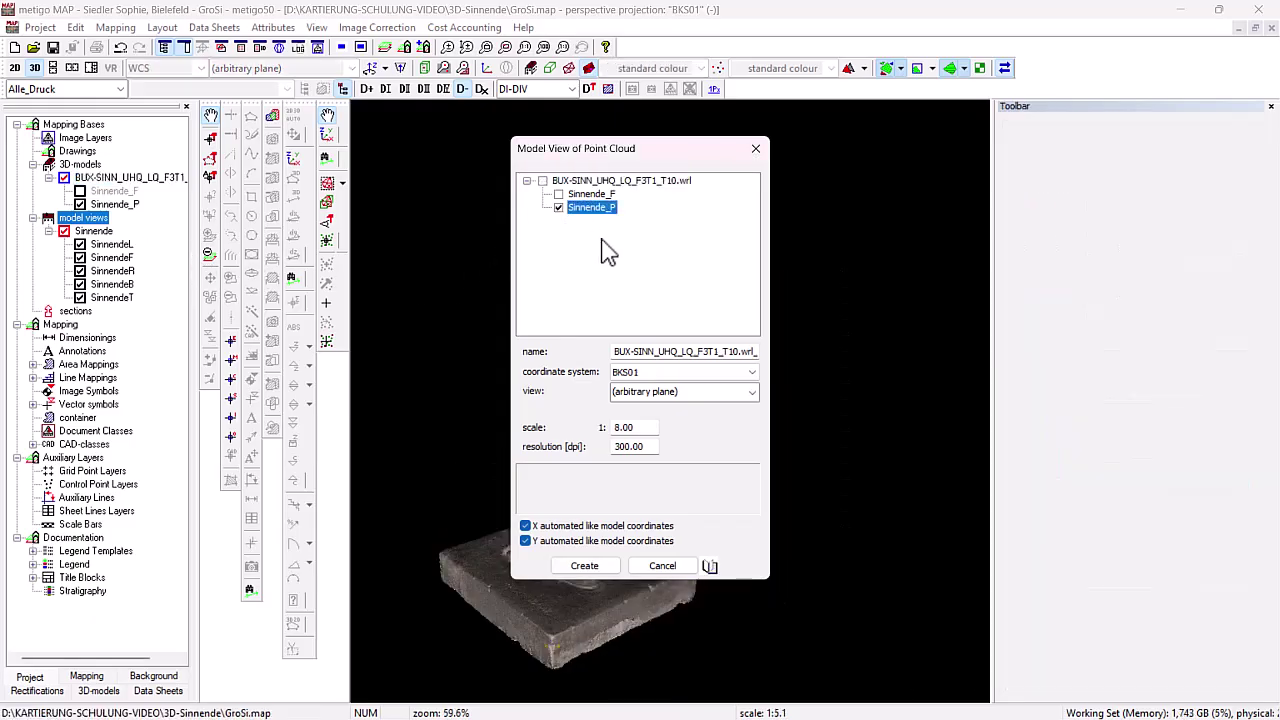
left_click_drag(614, 357, 737, 362)
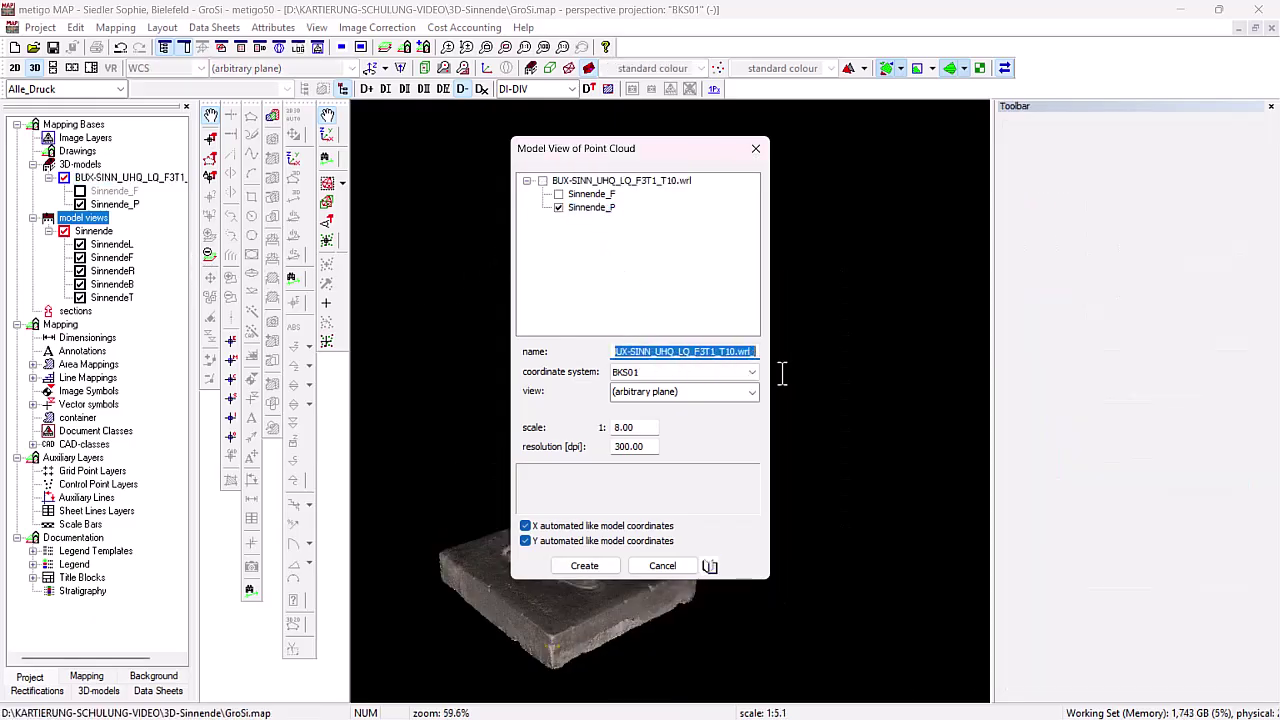
type("Sinn")
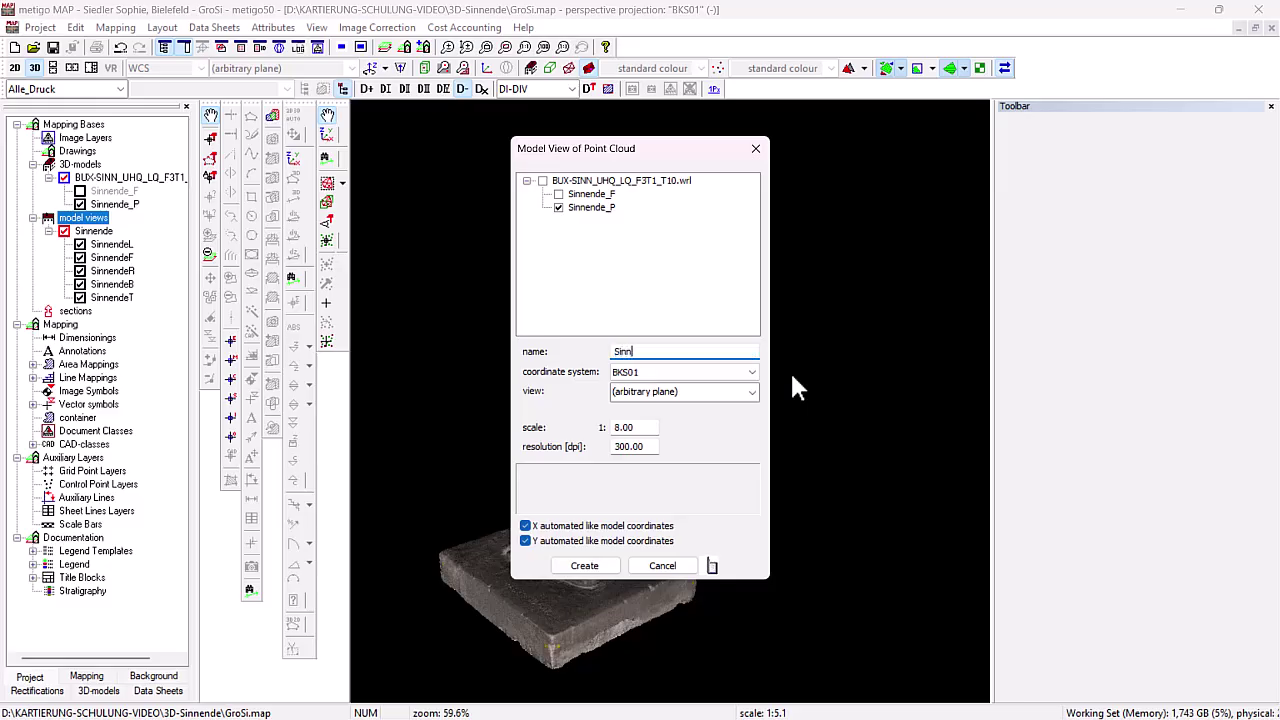
type("ende_P")
Create the Sinnende_P model view in BKS01 as plane xy (top view) and assign it to all groups.
left_click(706, 374)
left_click(706, 374)
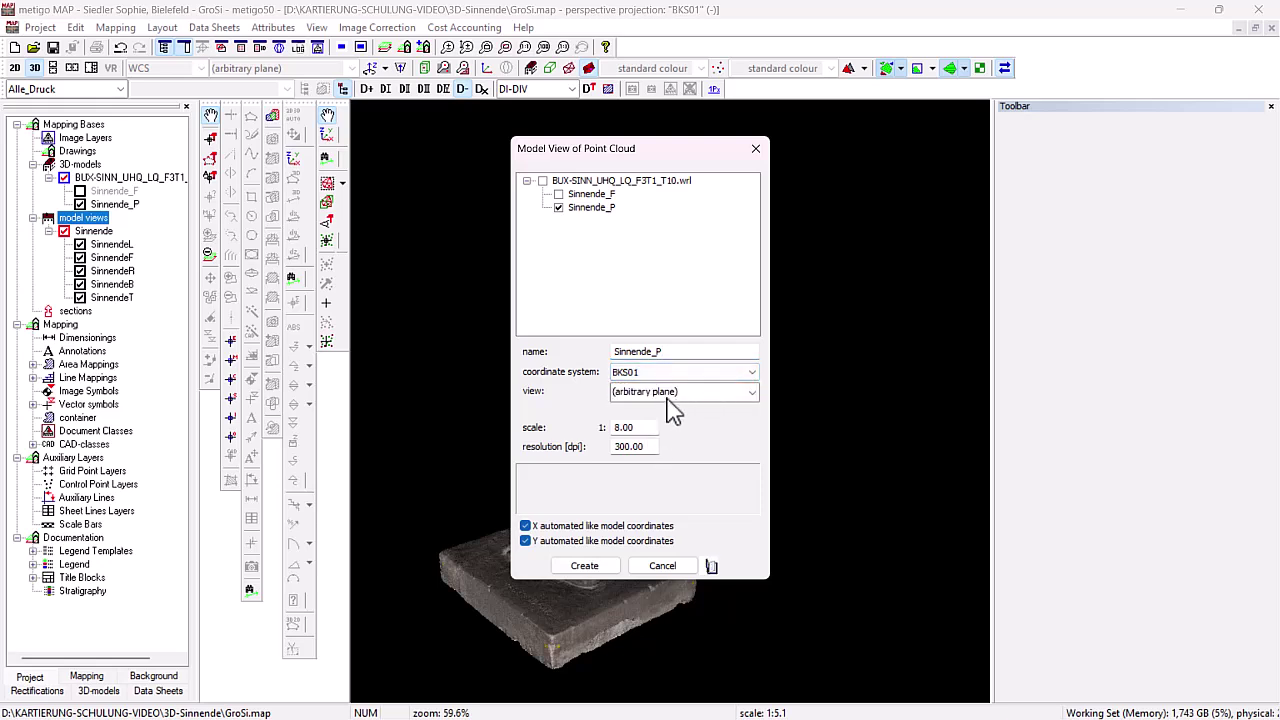
left_click(704, 392)
left_click(668, 463)
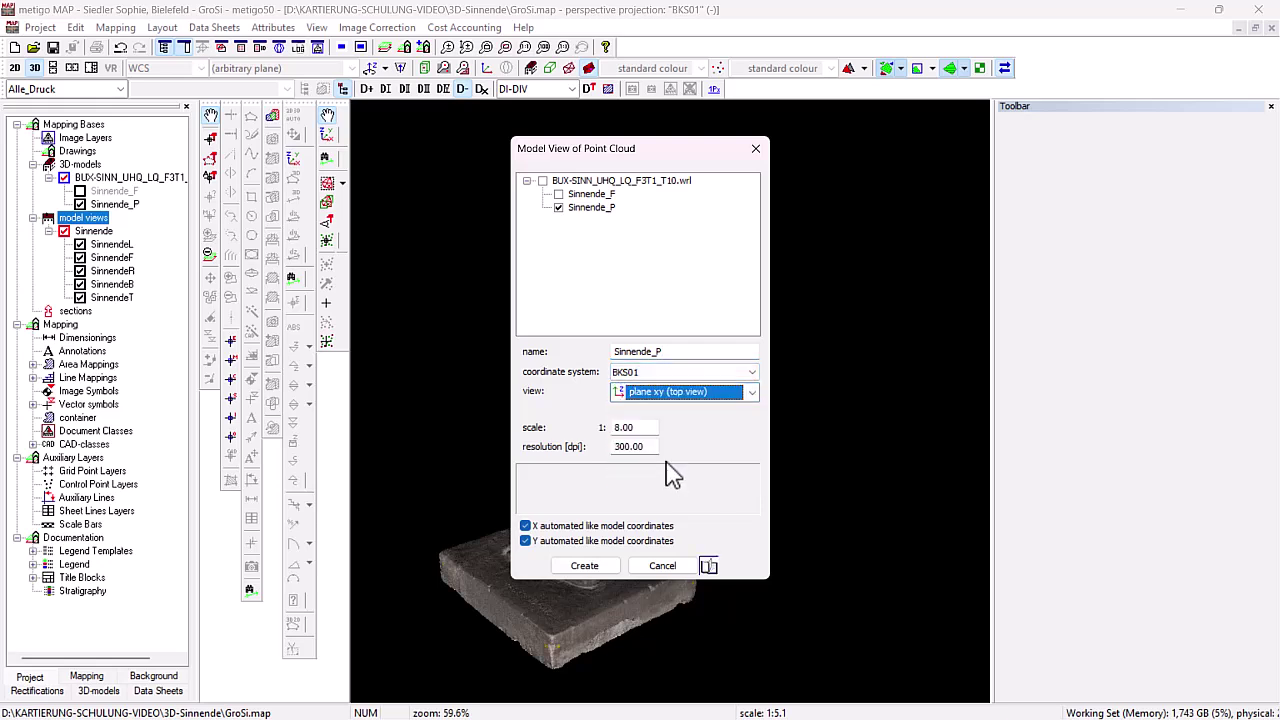
left_click(590, 568)
left_click(560, 430)
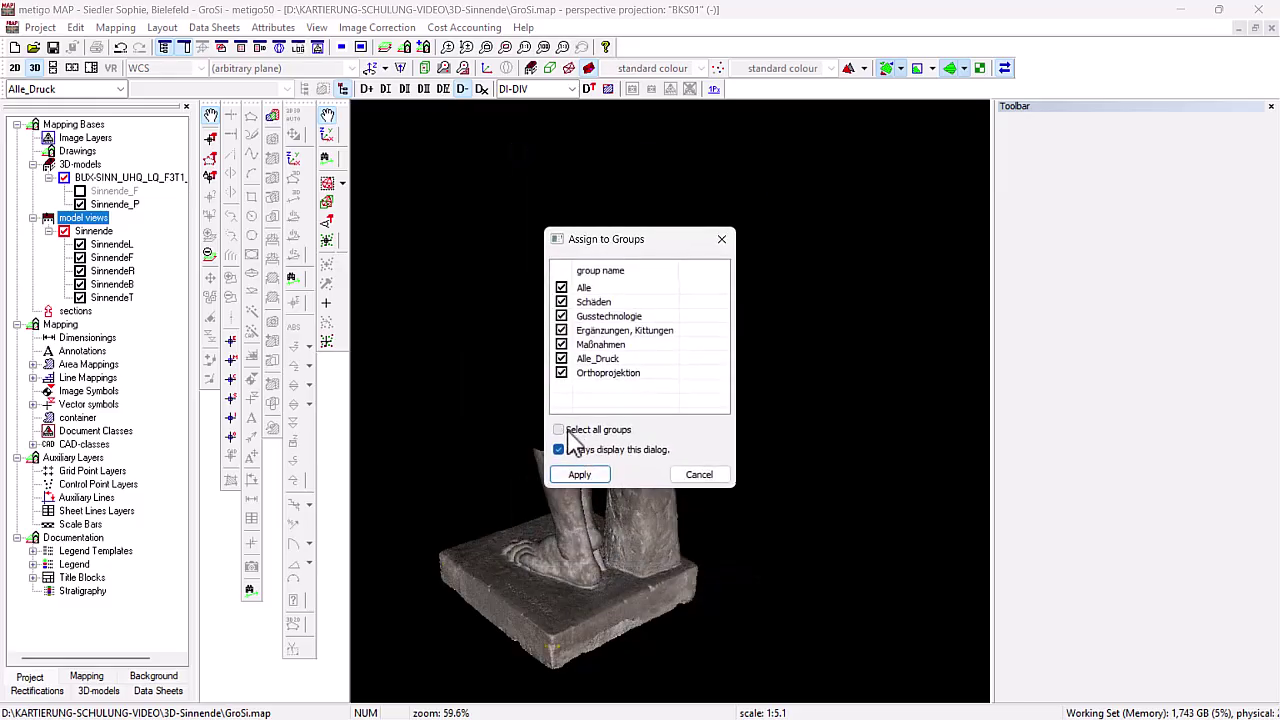
left_click(575, 474)
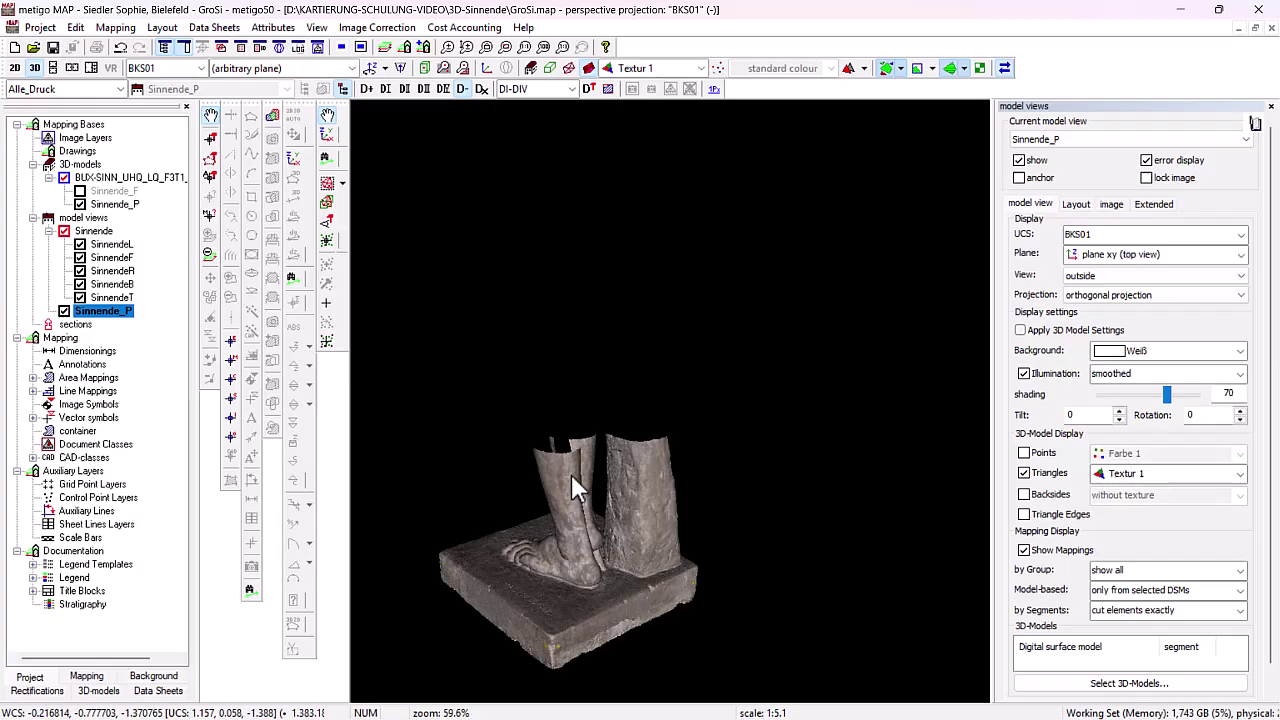
In the 2D display, release the Sinnende_P view's automatic Y coordinates and move it below the front view, to about Y 0.17 cm in paper space.
left_click(15, 68)
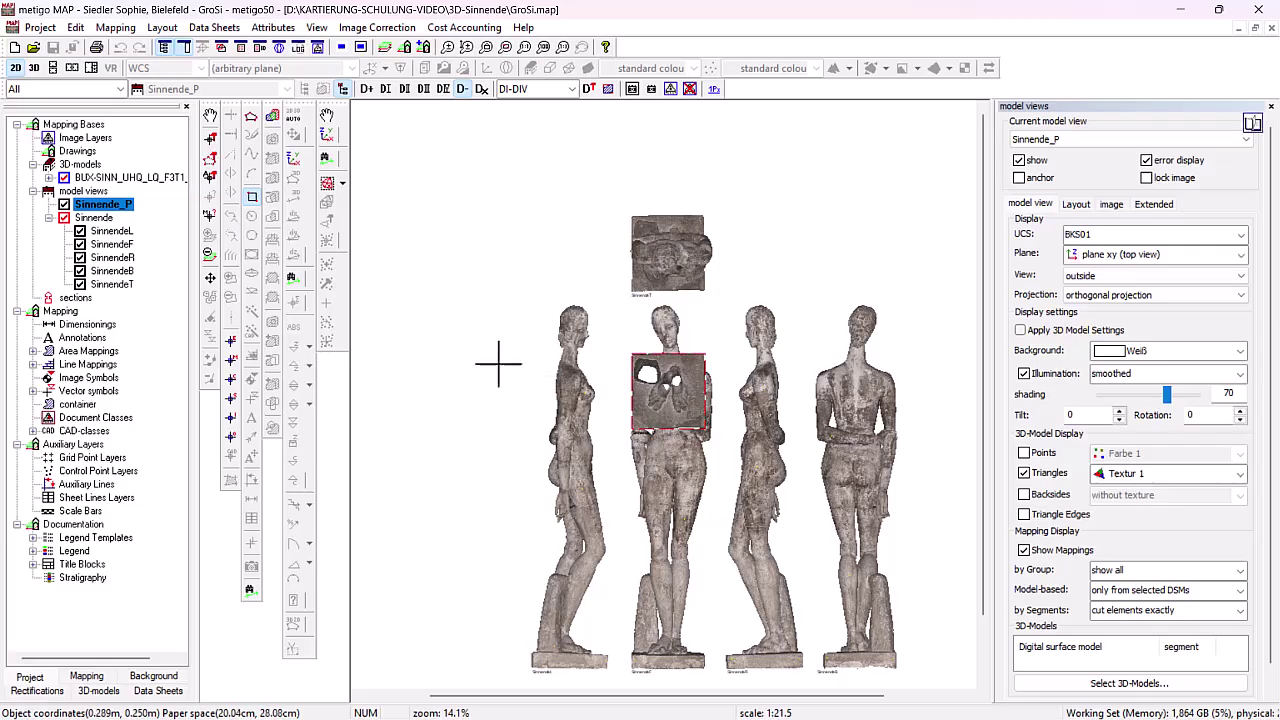
left_click(211, 279)
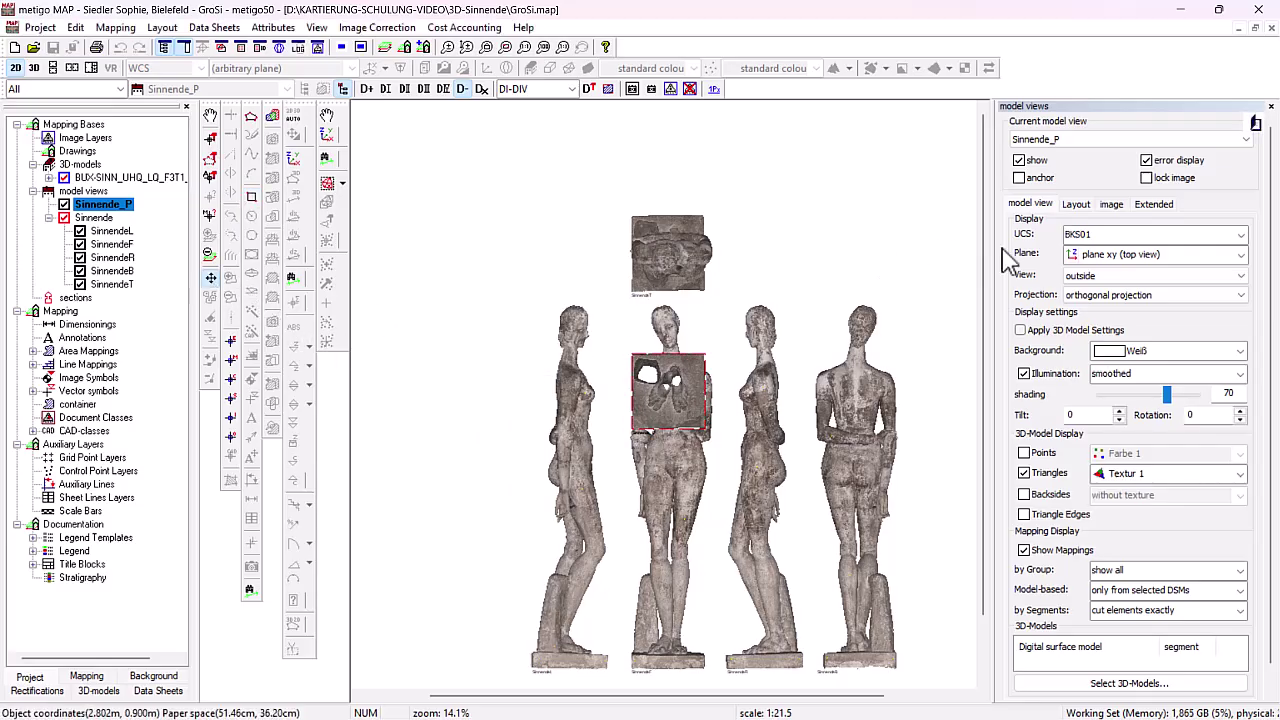
left_click(1076, 205)
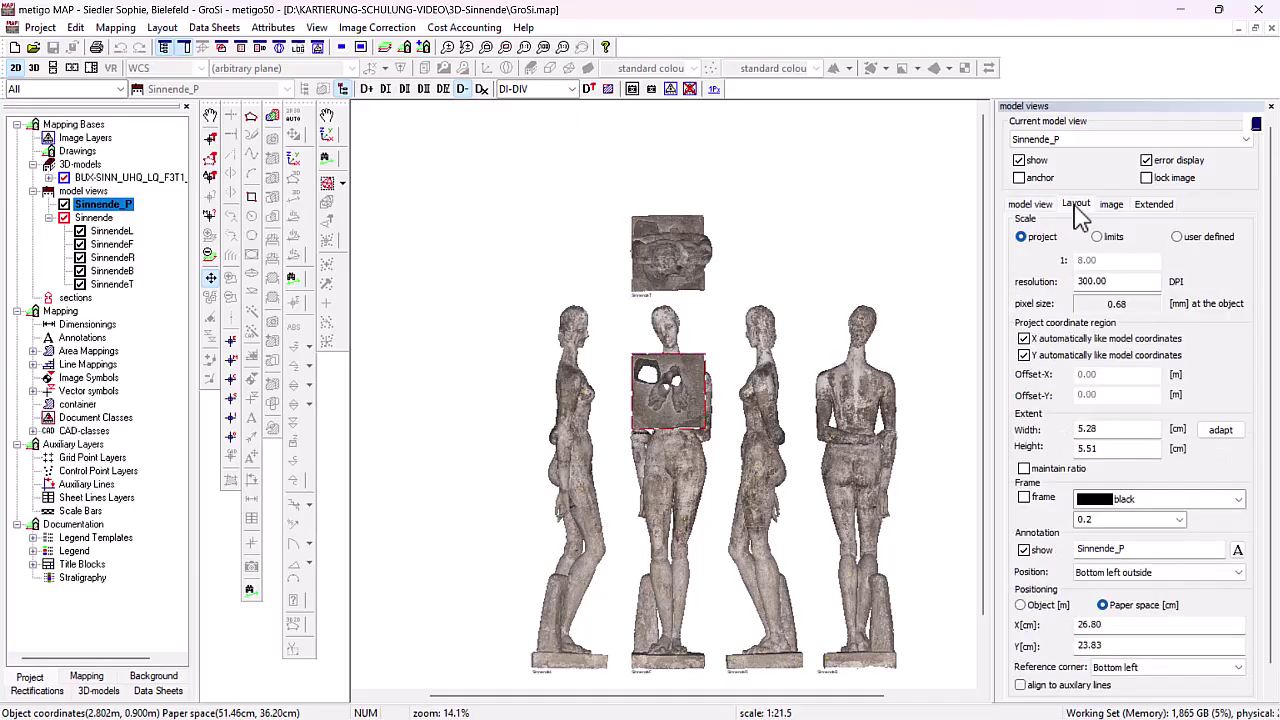
left_click(1024, 356)
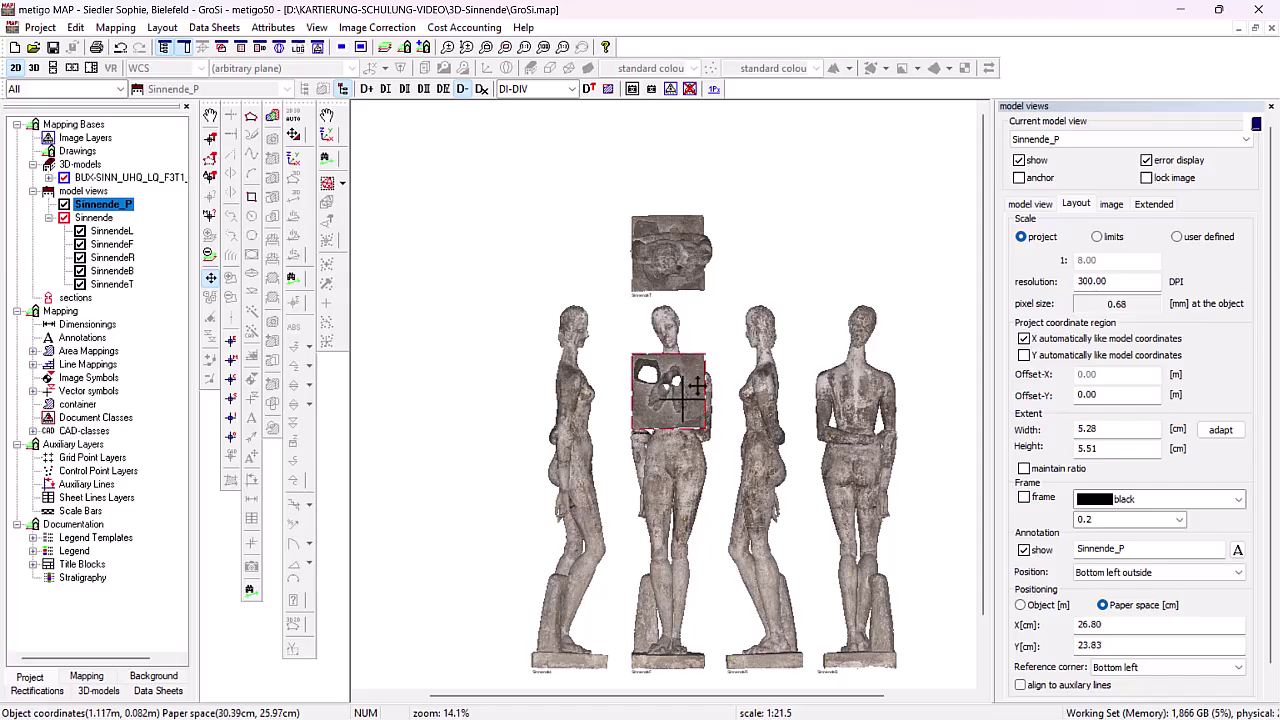
left_click_drag(680, 385, 684, 657)
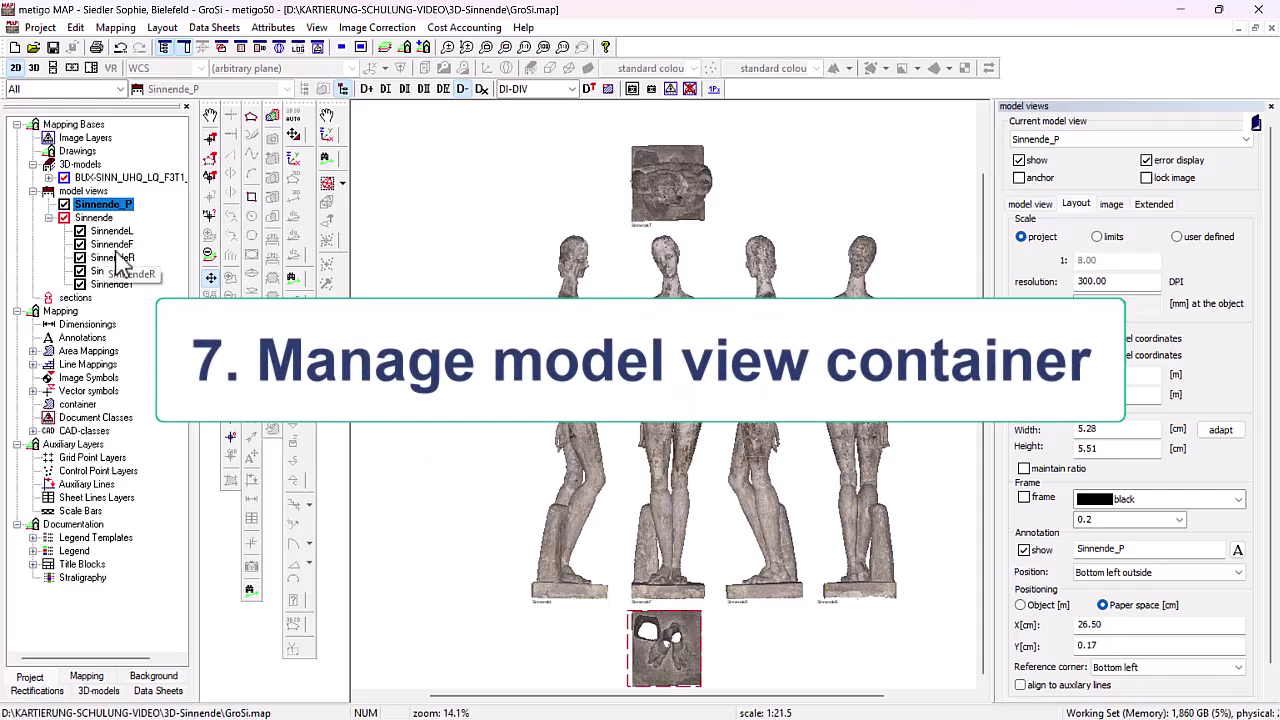
Assign the Sinnende_P model view to the Sinnende container and expand the container in the project tree.
left_click(100, 219)
right_click(104, 225)
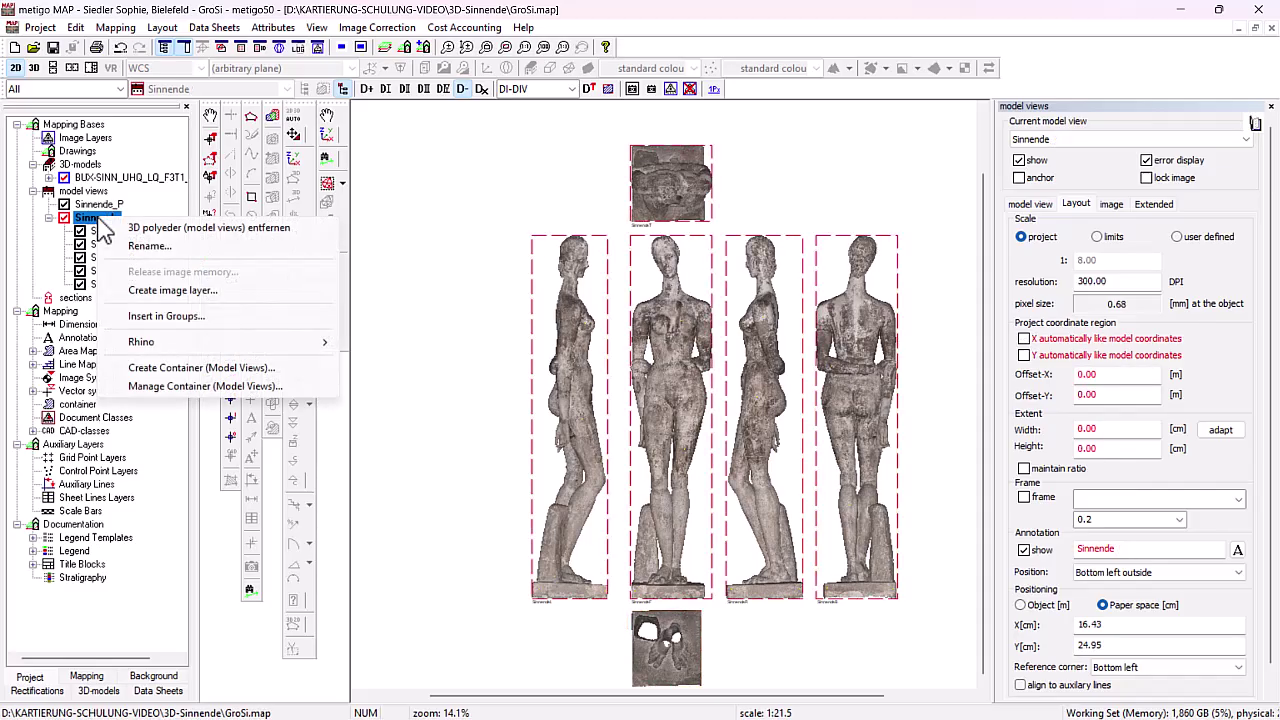
left_click(197, 388)
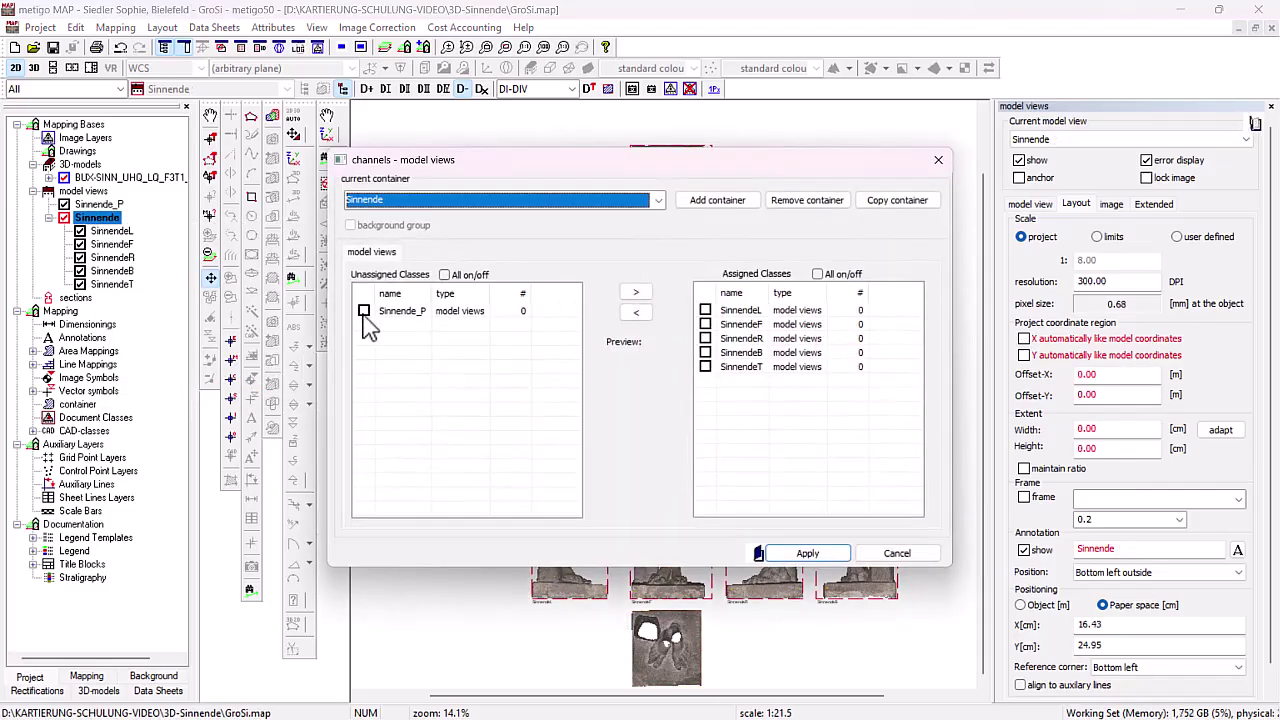
left_click(365, 312)
left_click(636, 292)
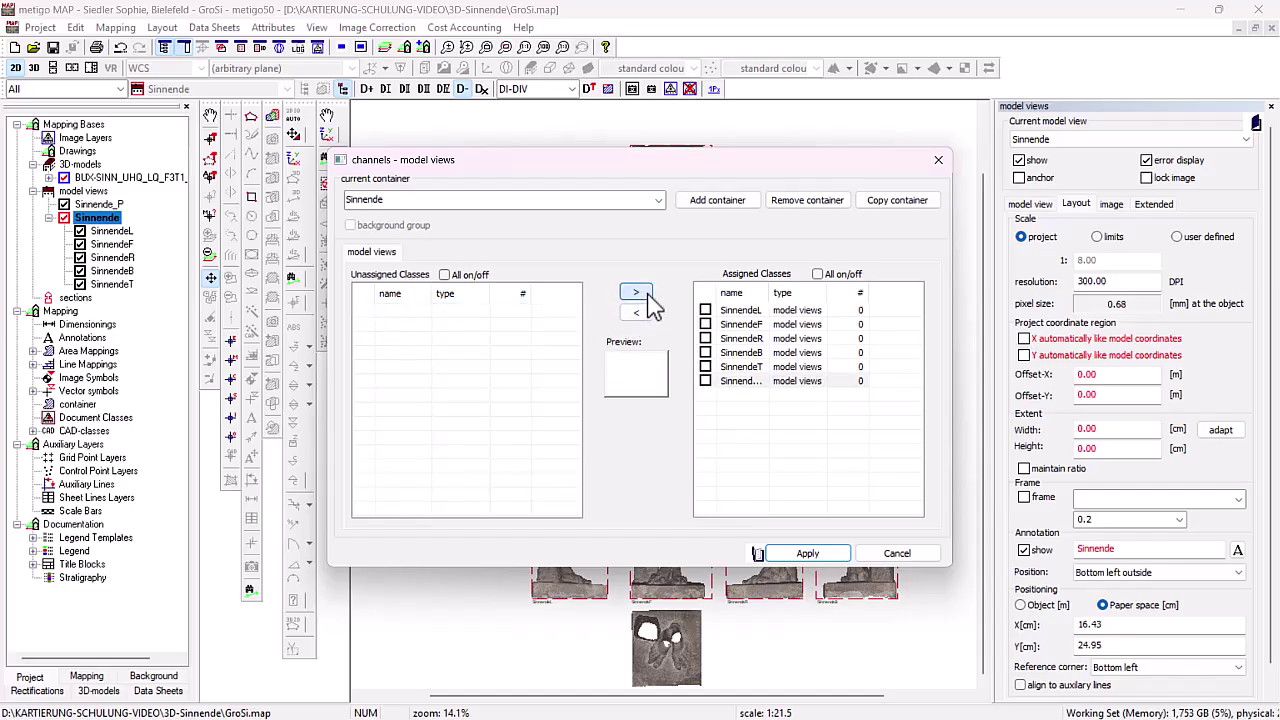
left_click(808, 554)
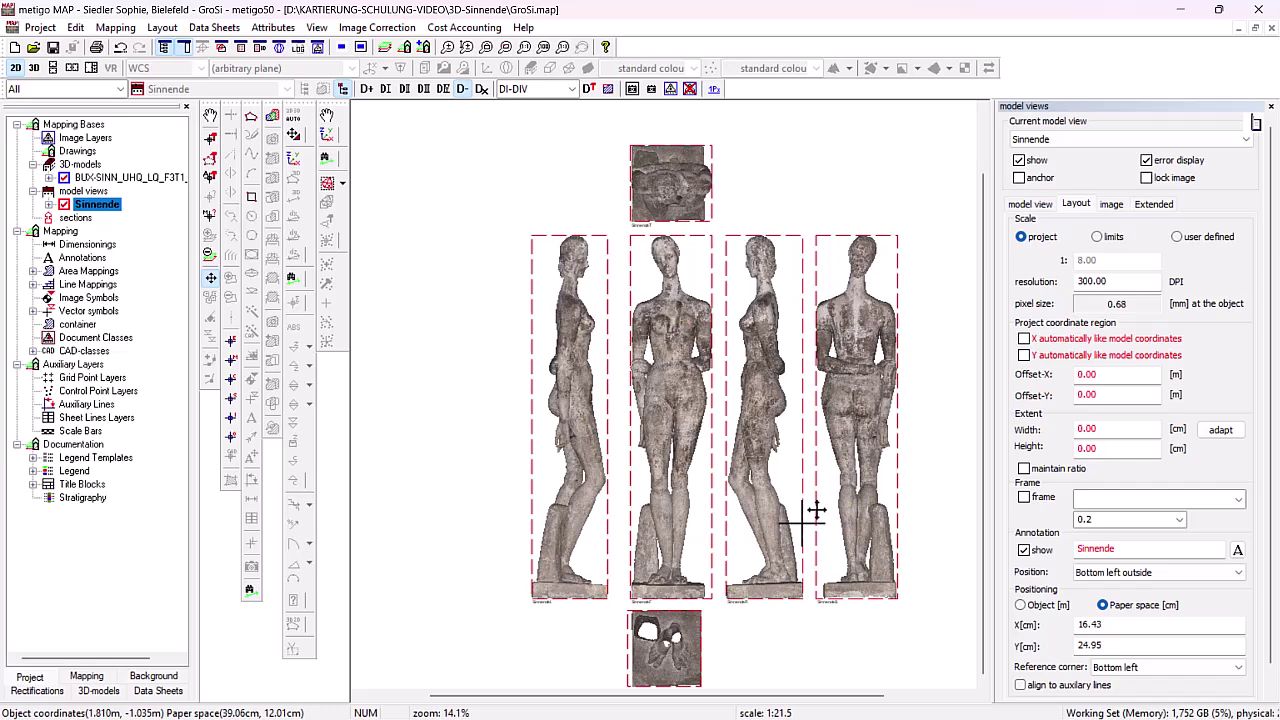
left_click(48, 204)
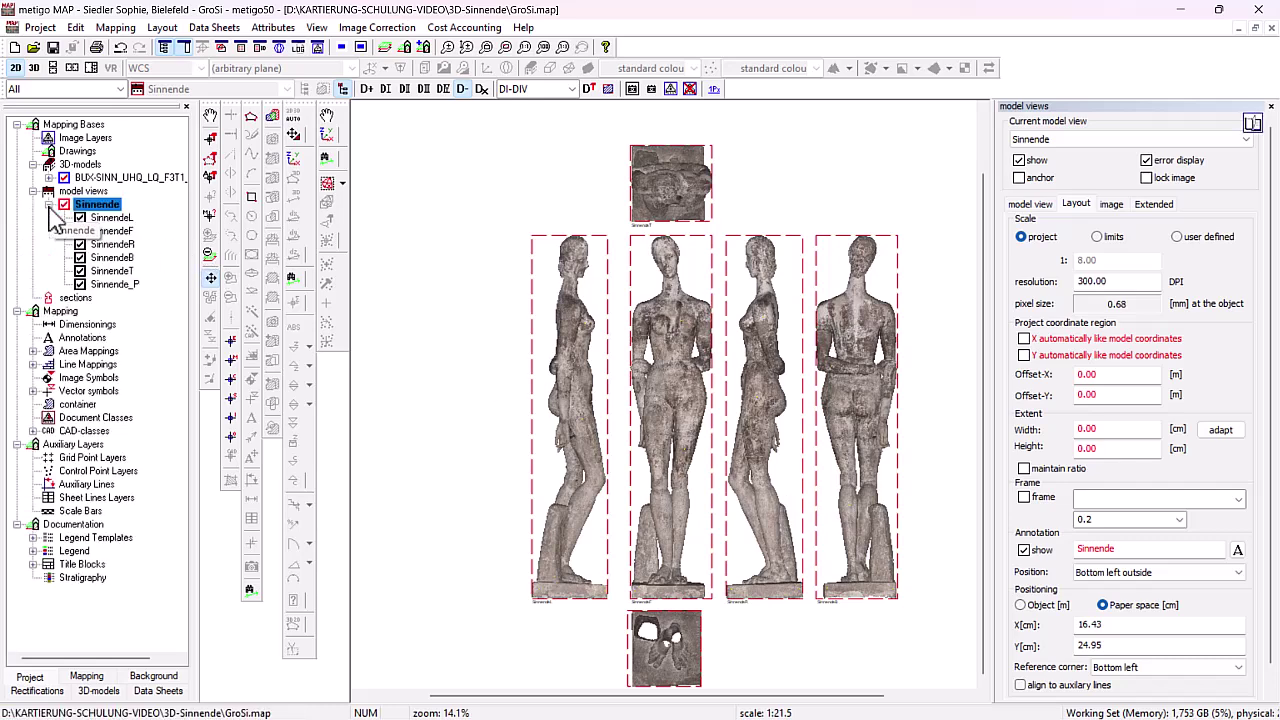
Switch the project tree to the mapping groups and display only the Gusstechnologie mapping on the model views.
left_click(88, 677)
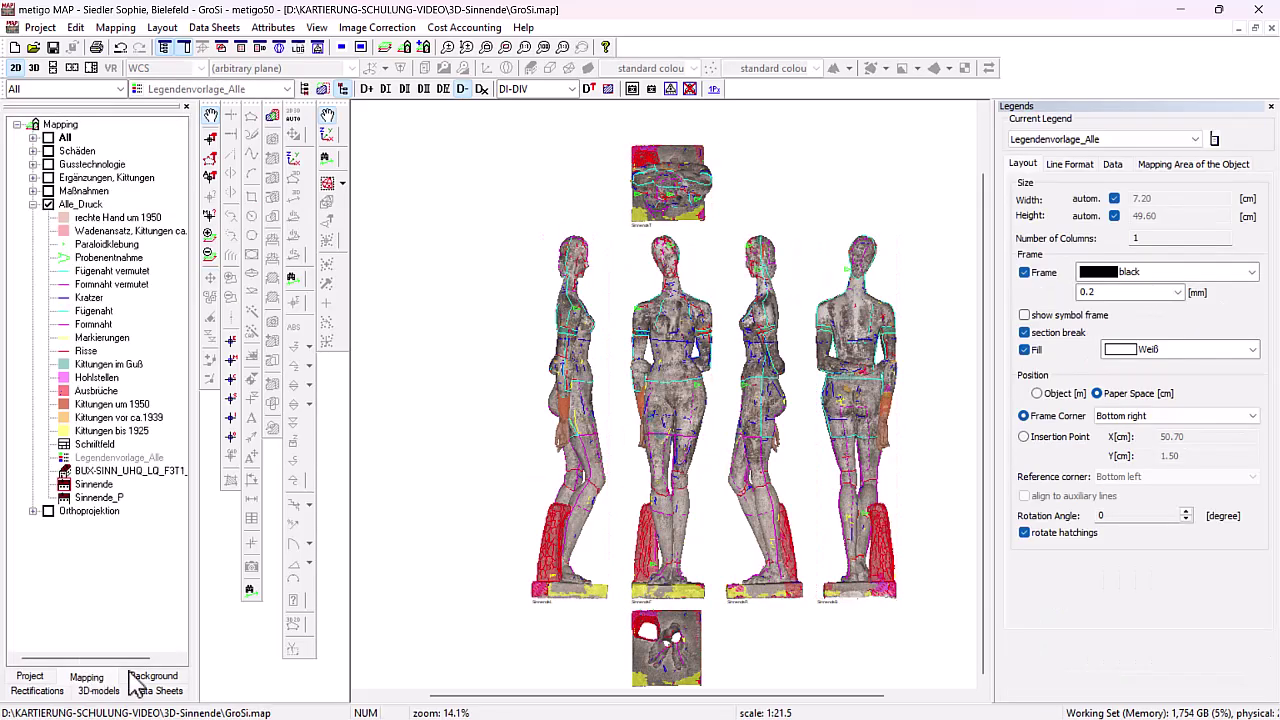
scroll(686, 538, "up", 3)
scroll(682, 543, "up", 2)
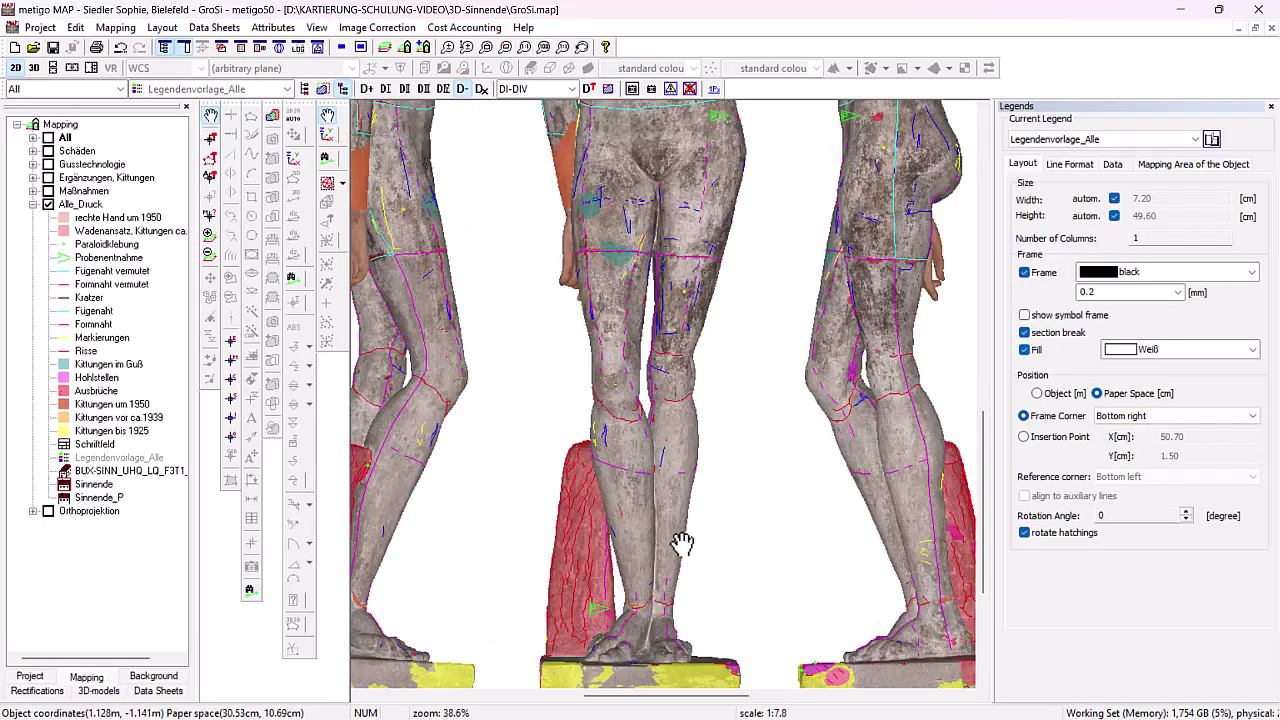
left_click(96, 89)
left_click(64, 133)
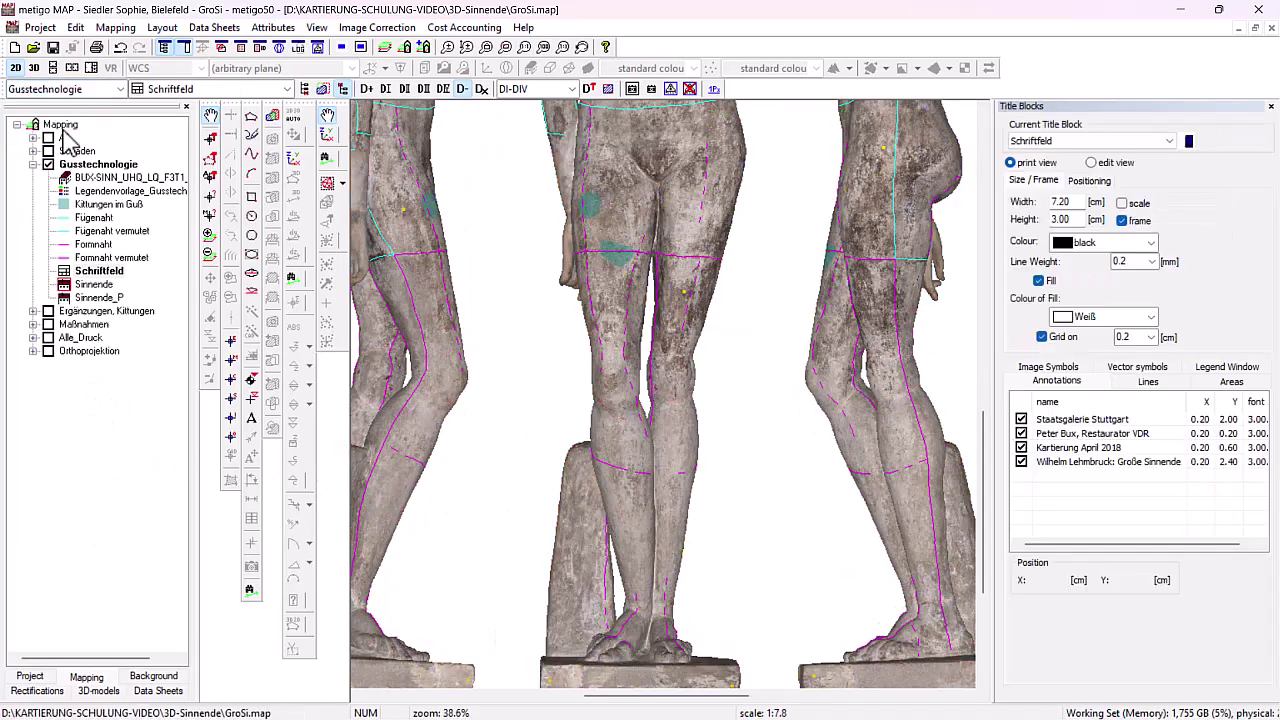
Compare the mapping groups on the model views by displaying Maßnahmen, Schäden and finally Alle_Druck.
left_click(102, 90)
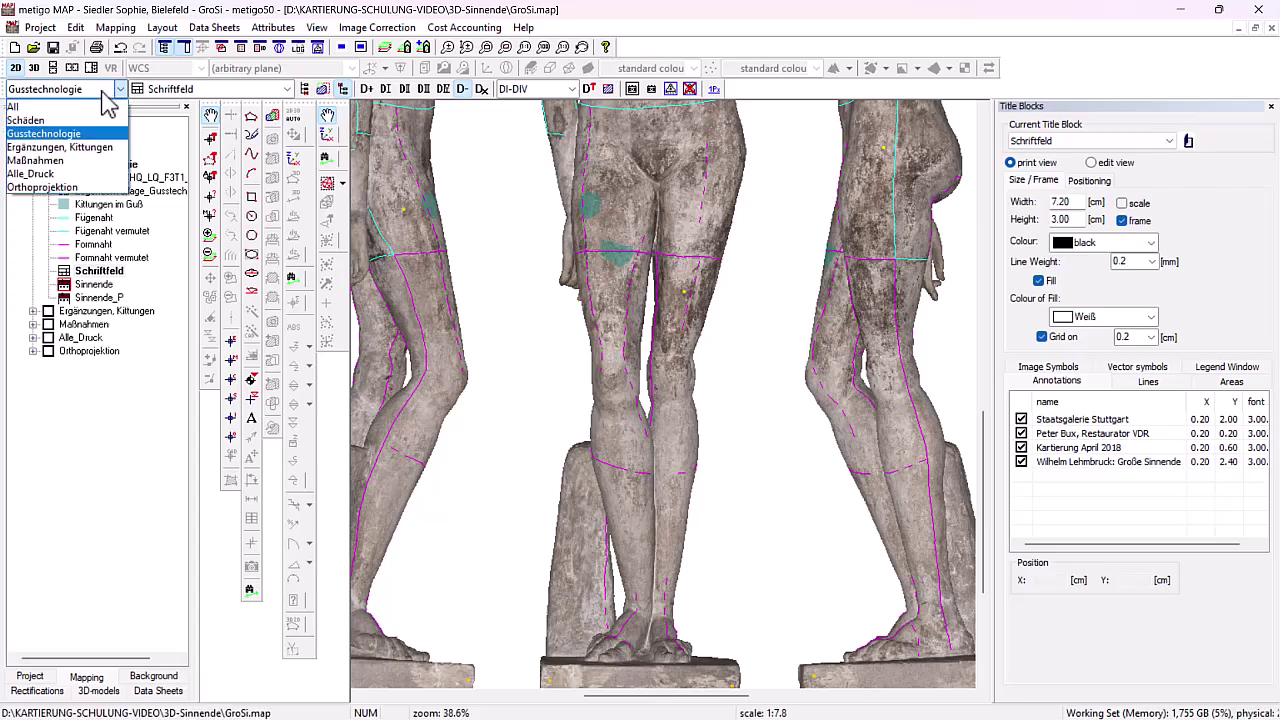
left_click(70, 160)
left_click(117, 89)
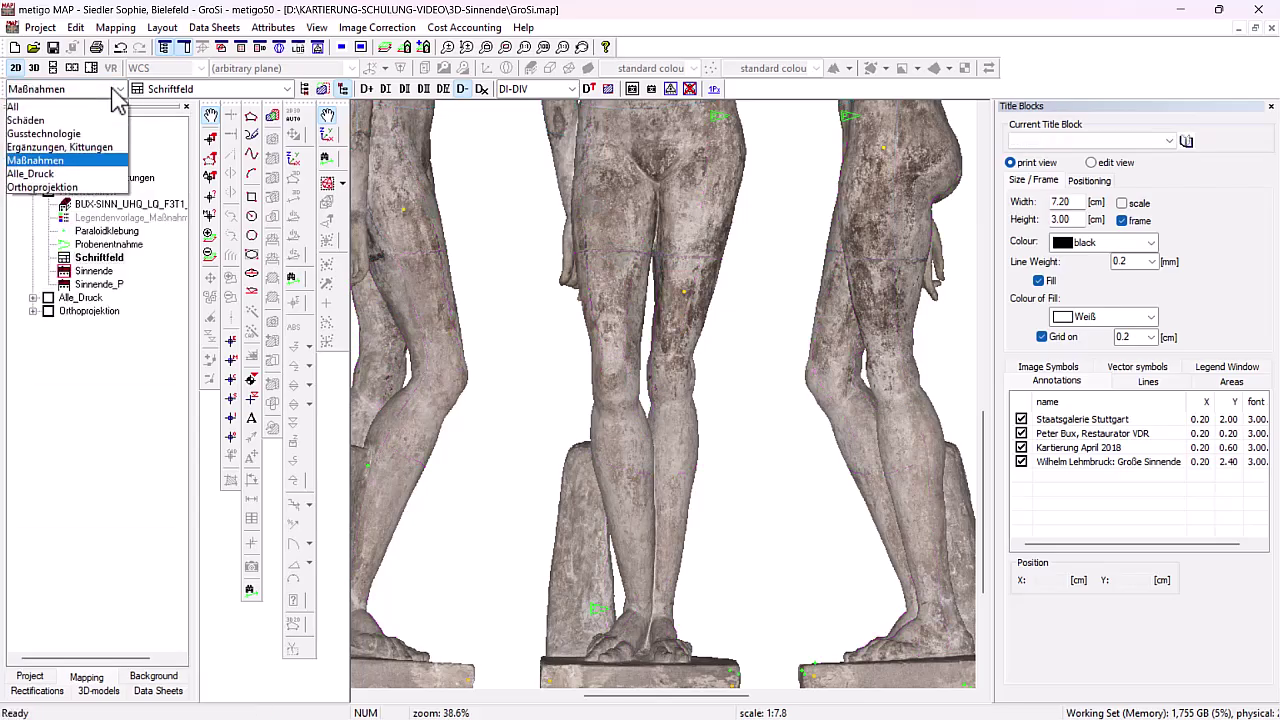
left_click(80, 128)
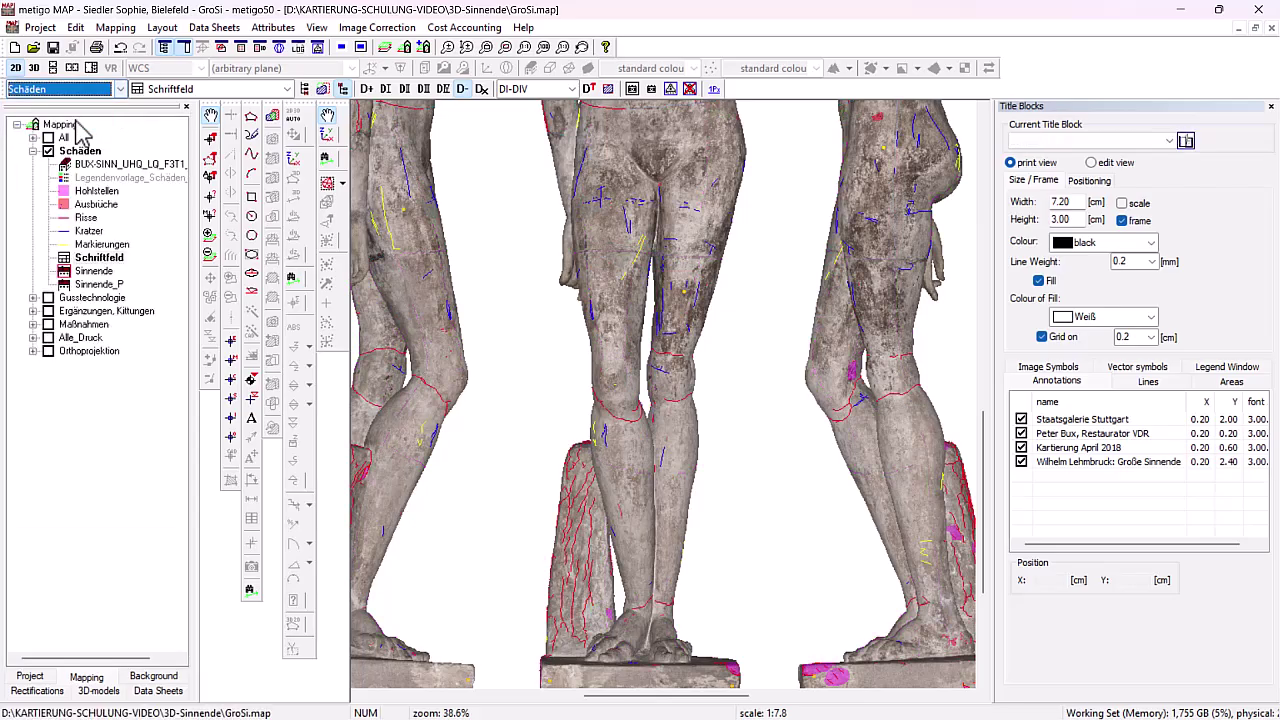
left_click(120, 89)
left_click(74, 174)
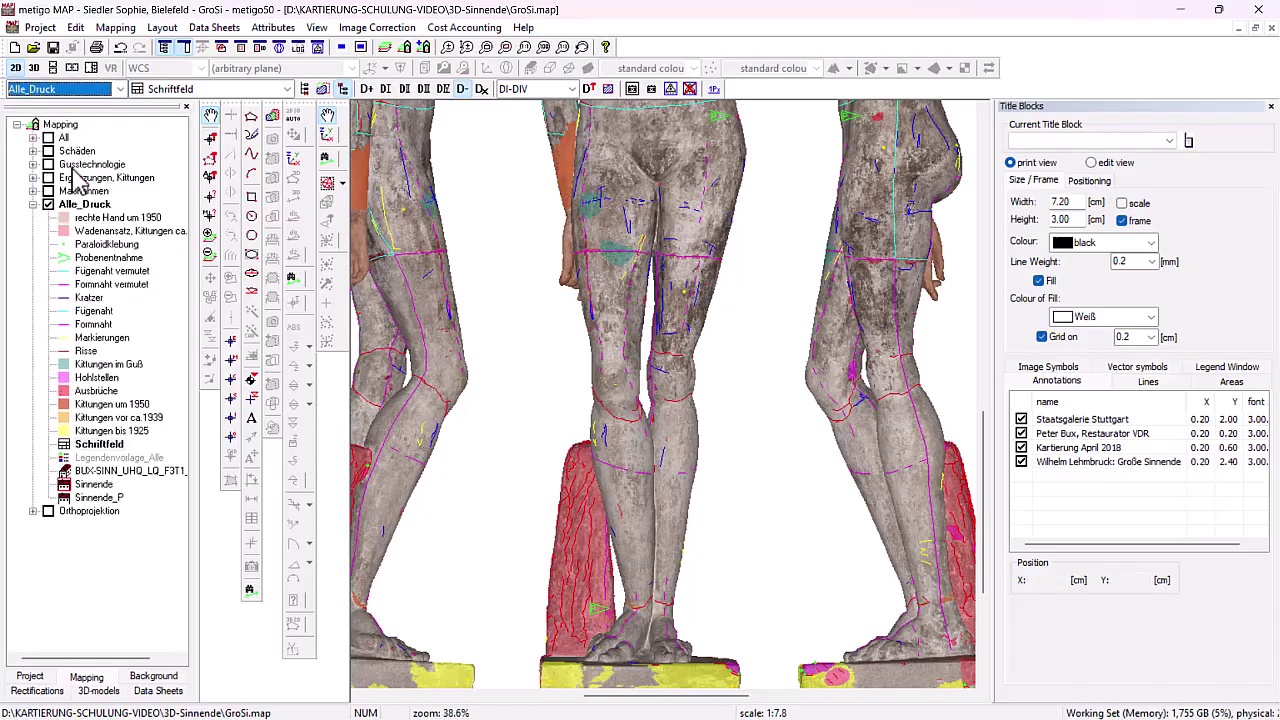